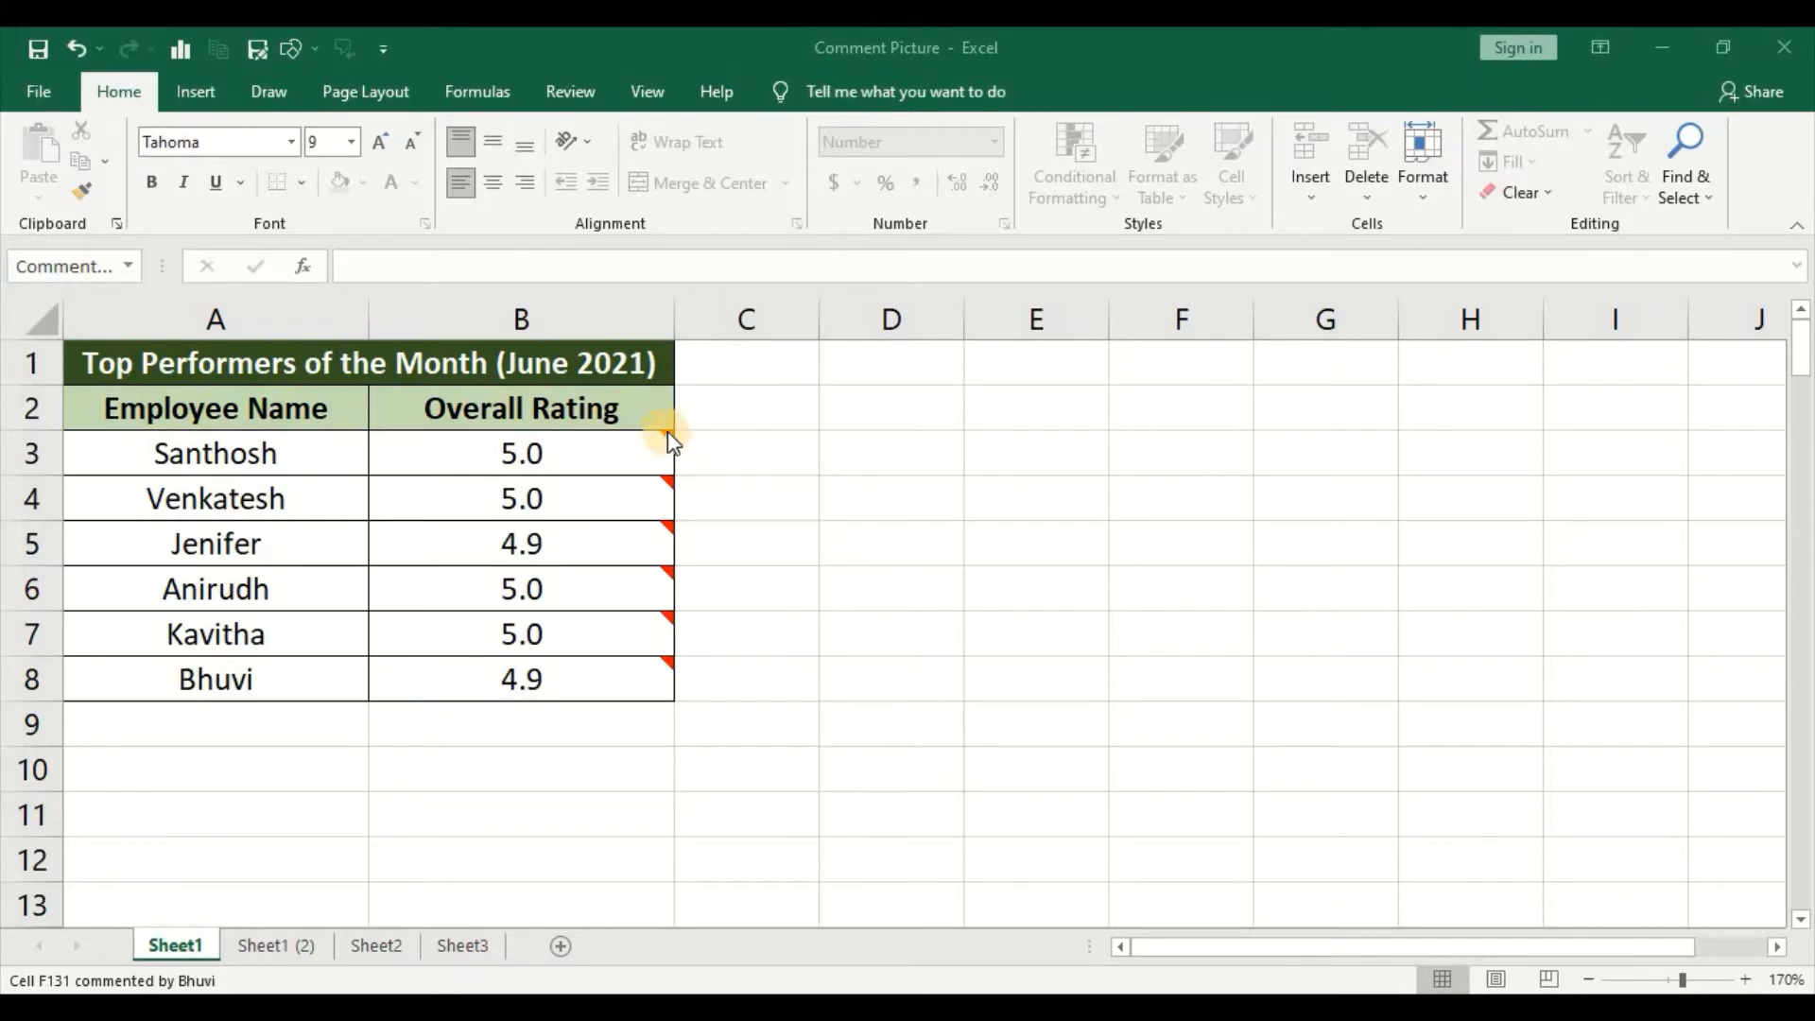
- Preview the picture comments attached to the Overall Rating cells B3 to B8 on Sheet1
{"action": "left_click", "coordinate": [541, 447]}
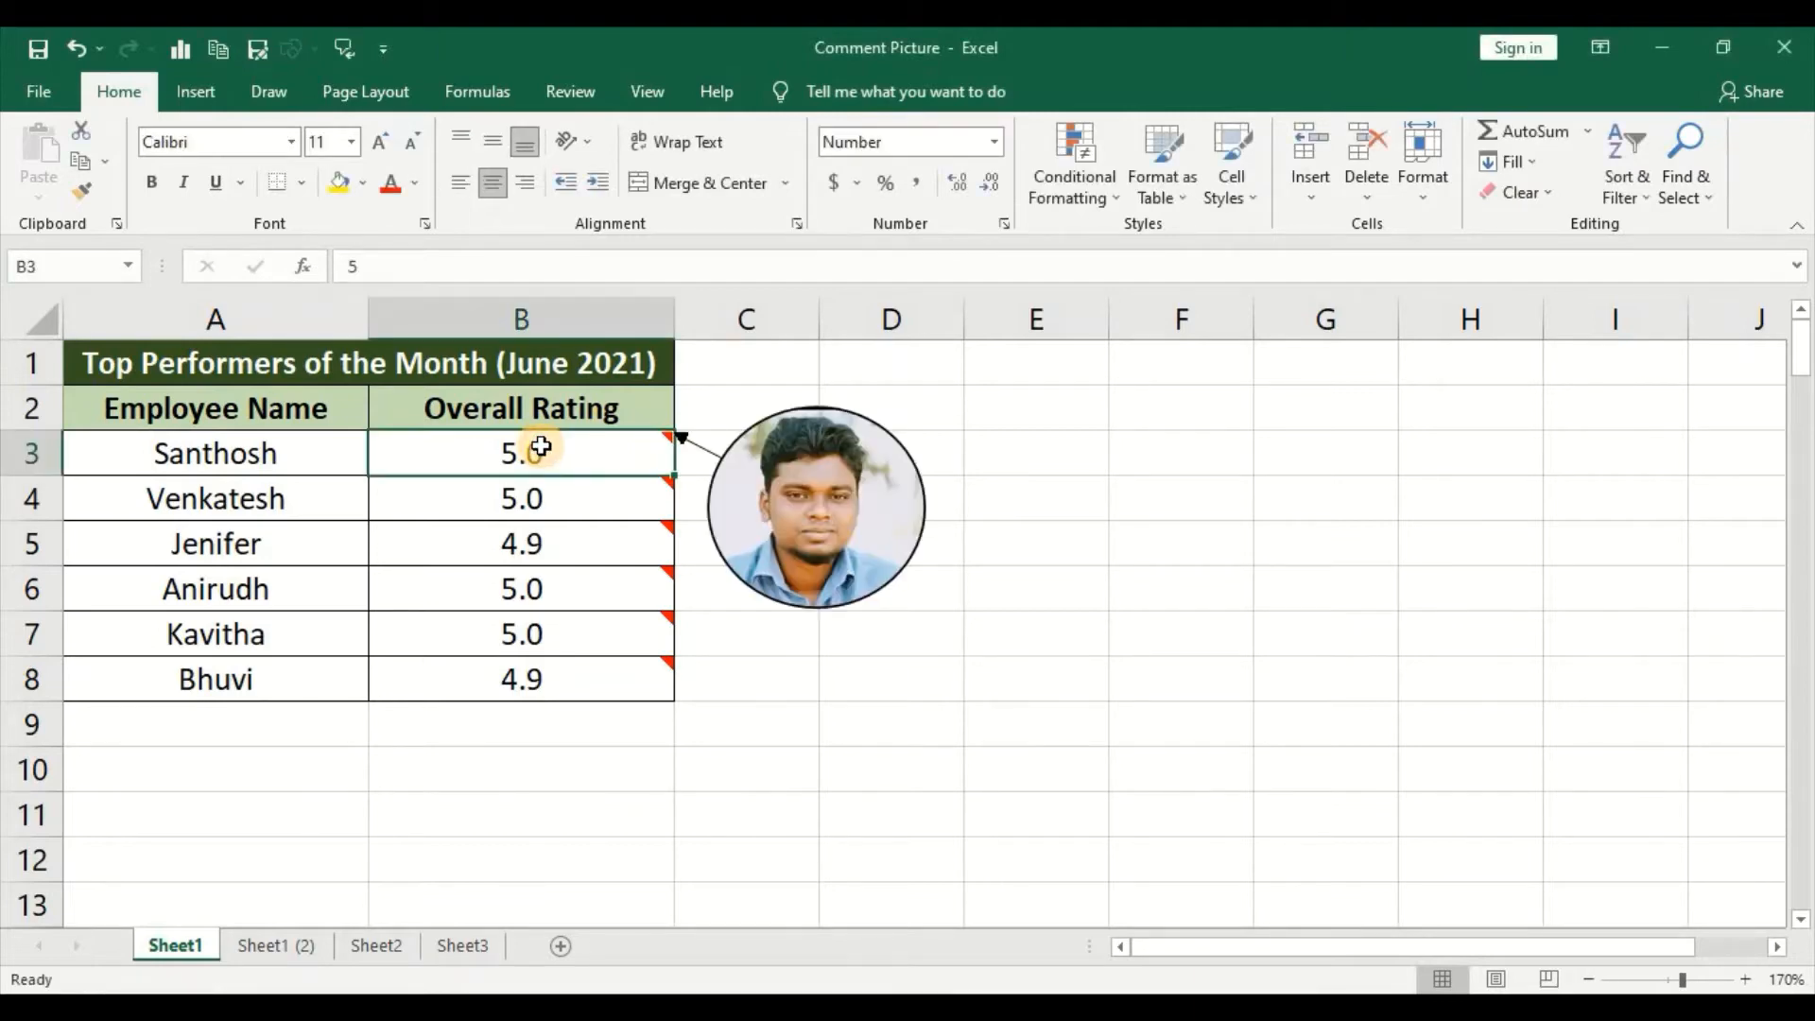
{"action": "mouse_move", "coordinate": [532, 482]}
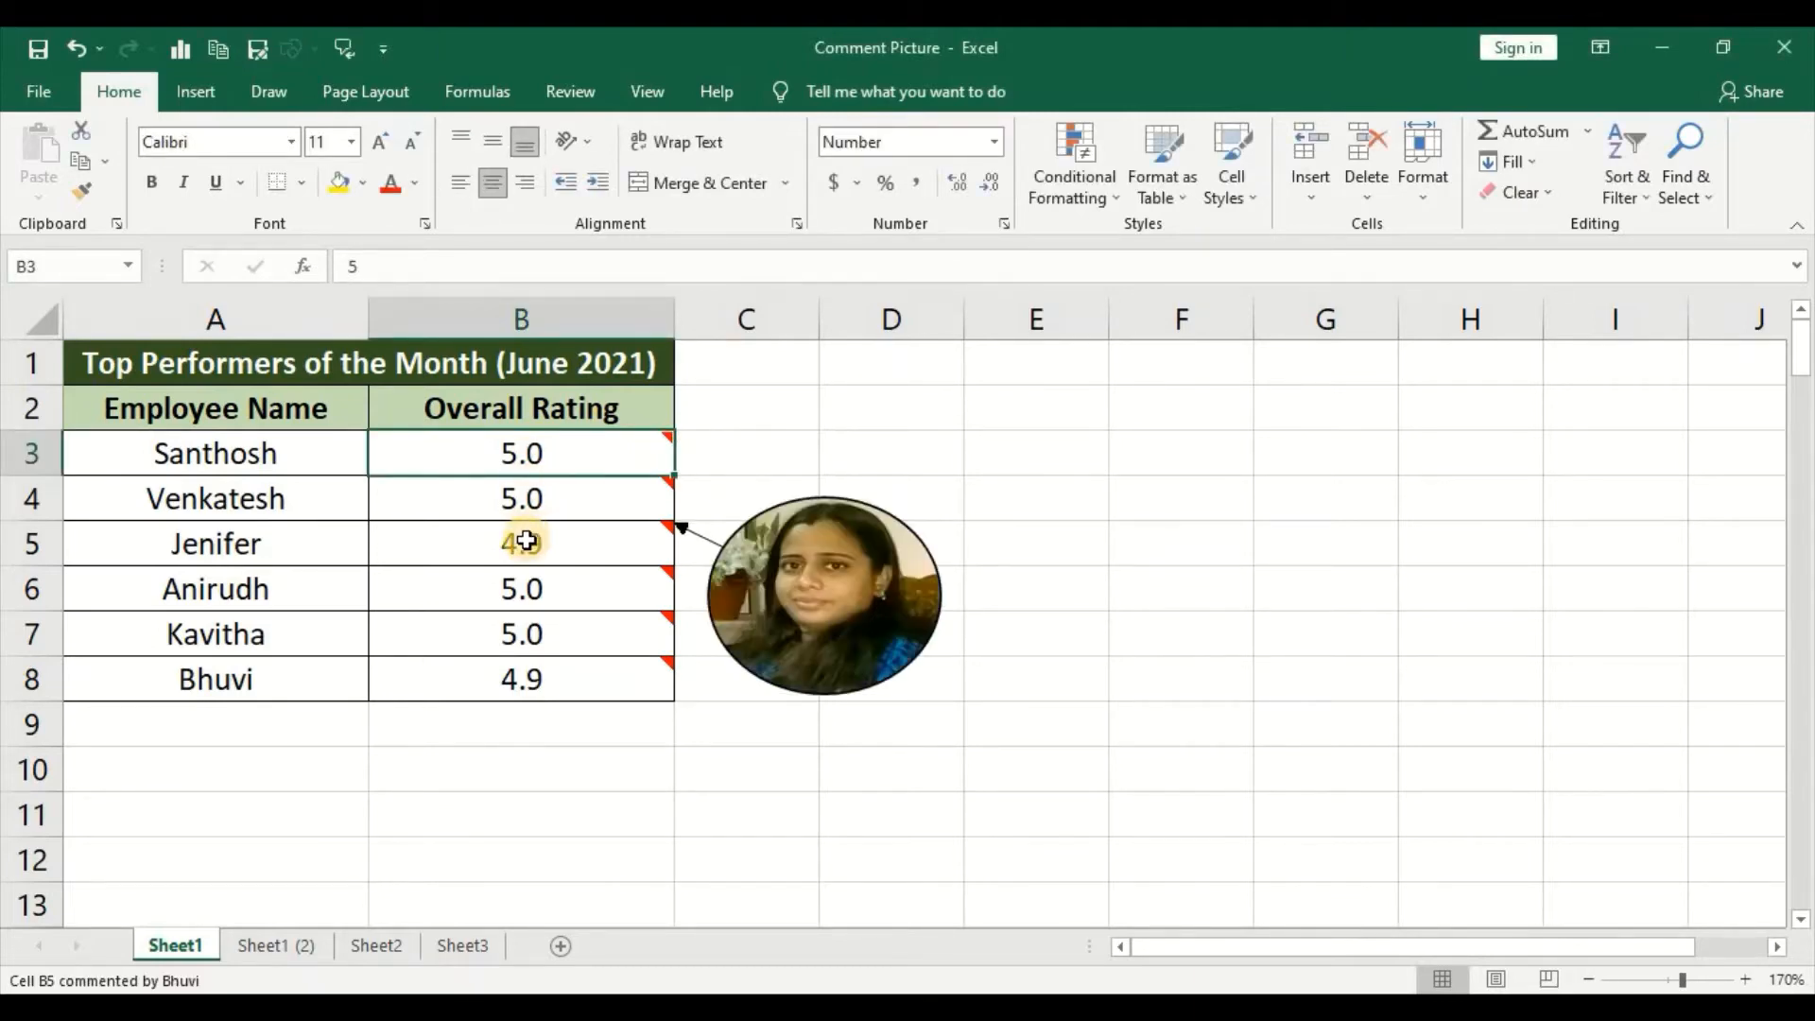
{"action": "mouse_move", "coordinate": [519, 593]}
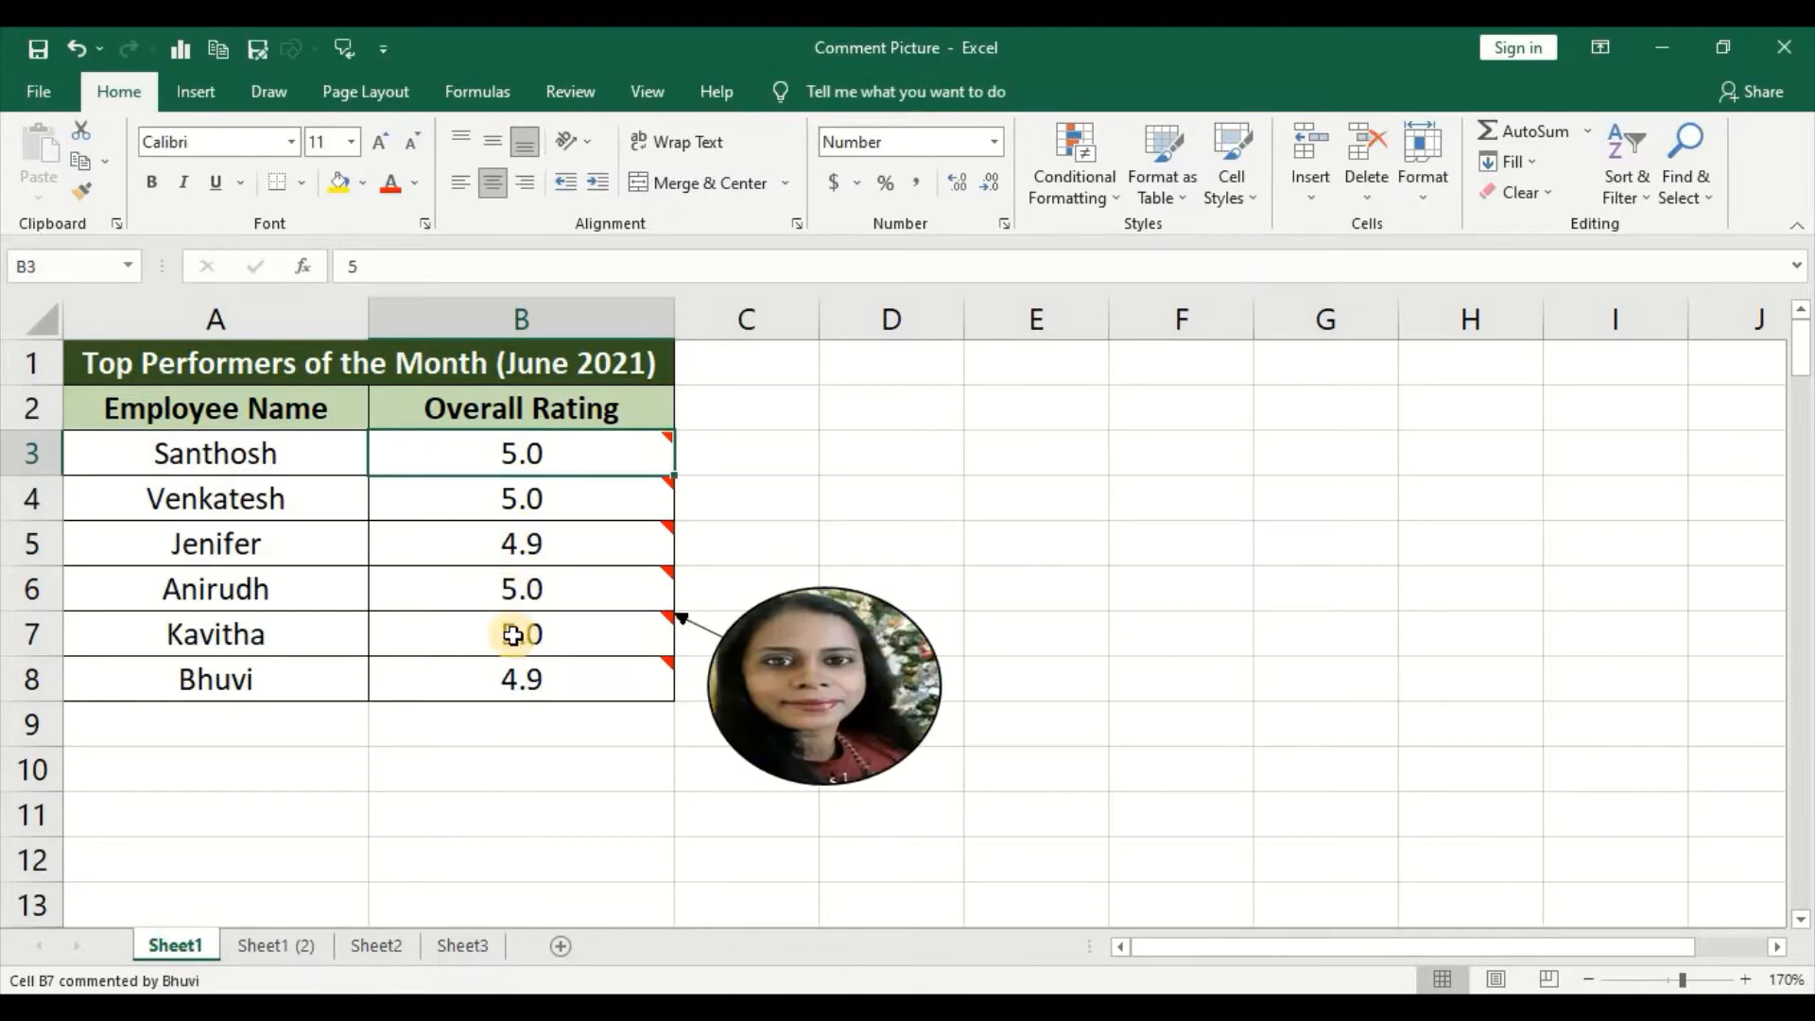
{"action": "mouse_move", "coordinate": [511, 683]}
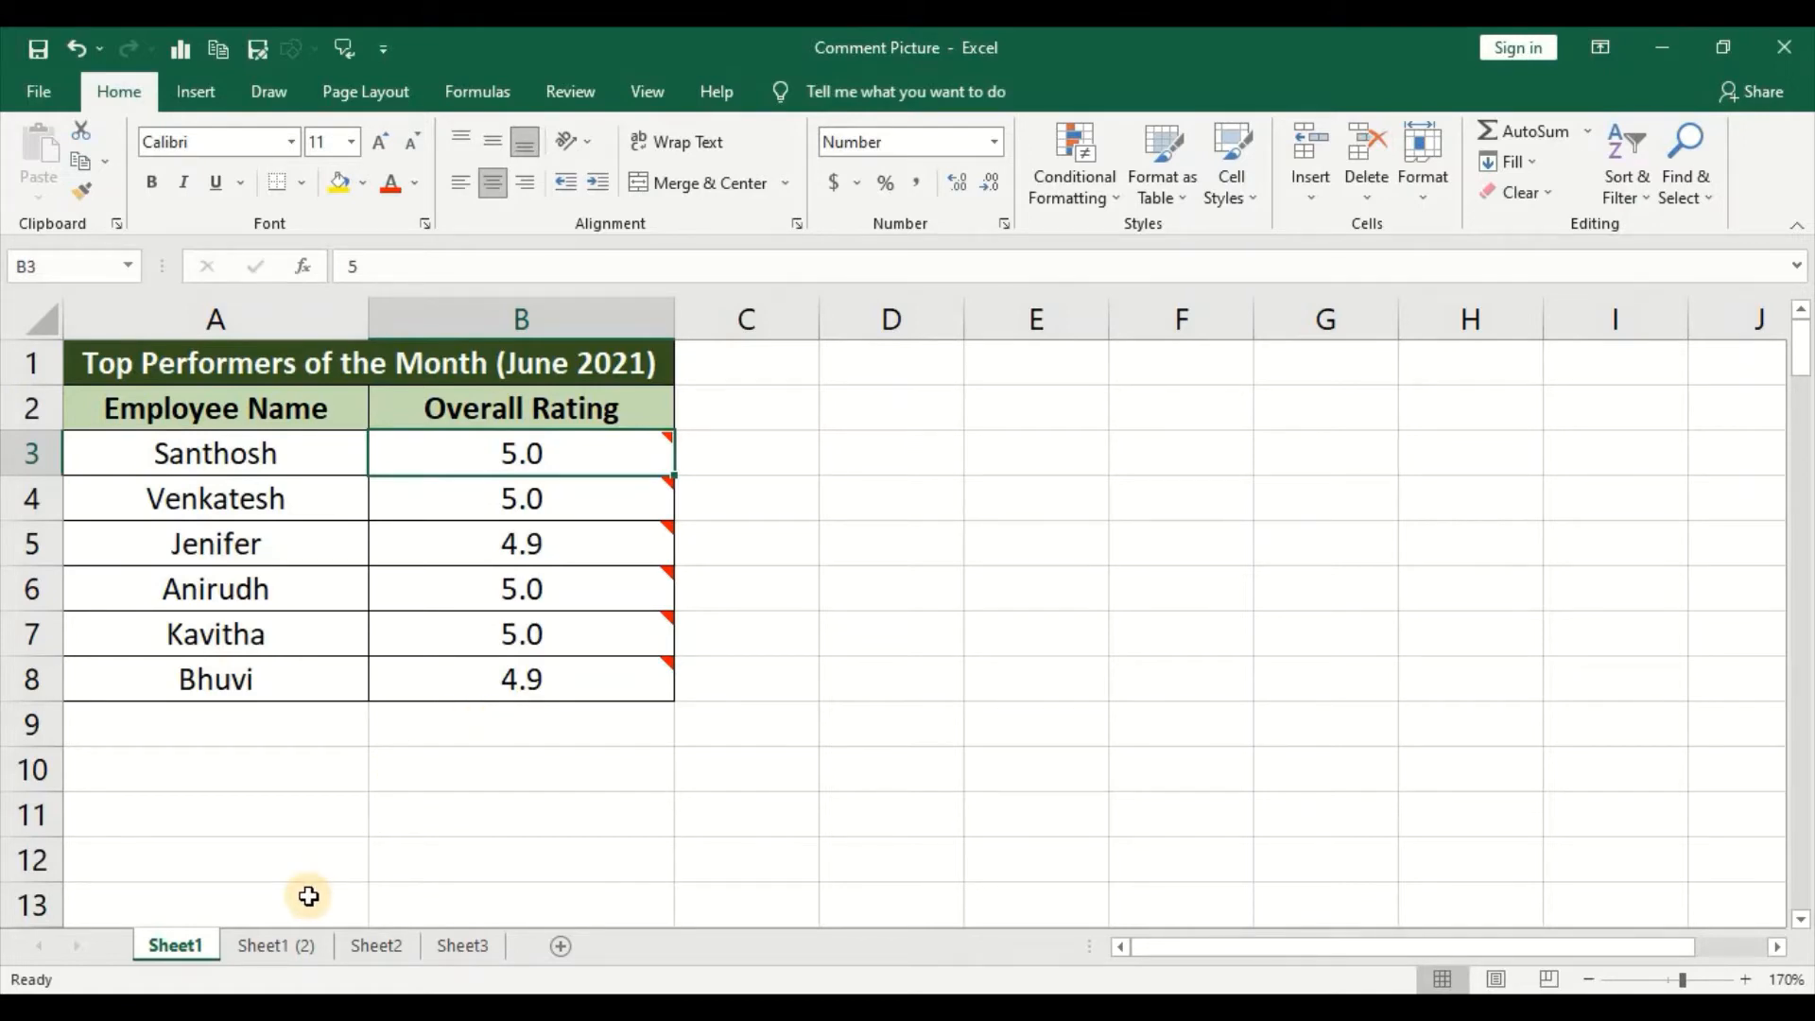
- Insert a new comment on cell B3 of the Sheet1 (2) worksheet
{"action": "left_click", "coordinate": [295, 942]}
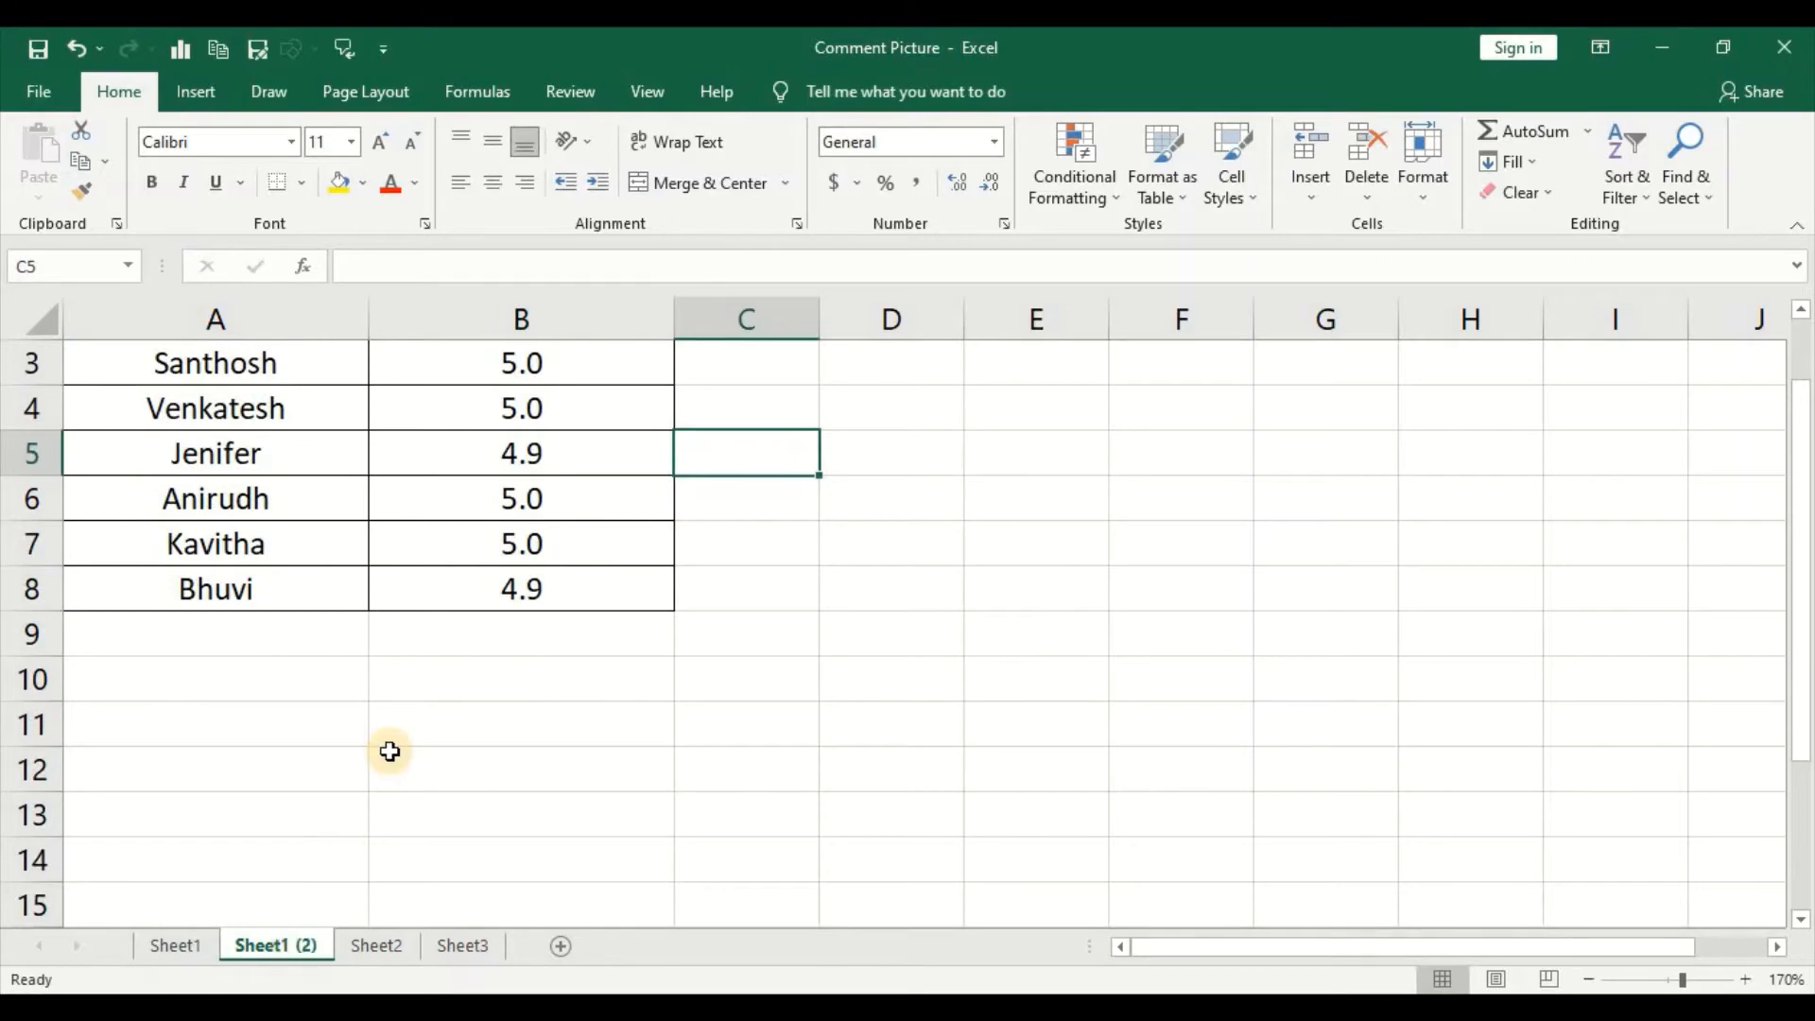
{"action": "scroll", "coordinate": [389, 751], "scroll_direction": "up", "scroll_amount": 1}
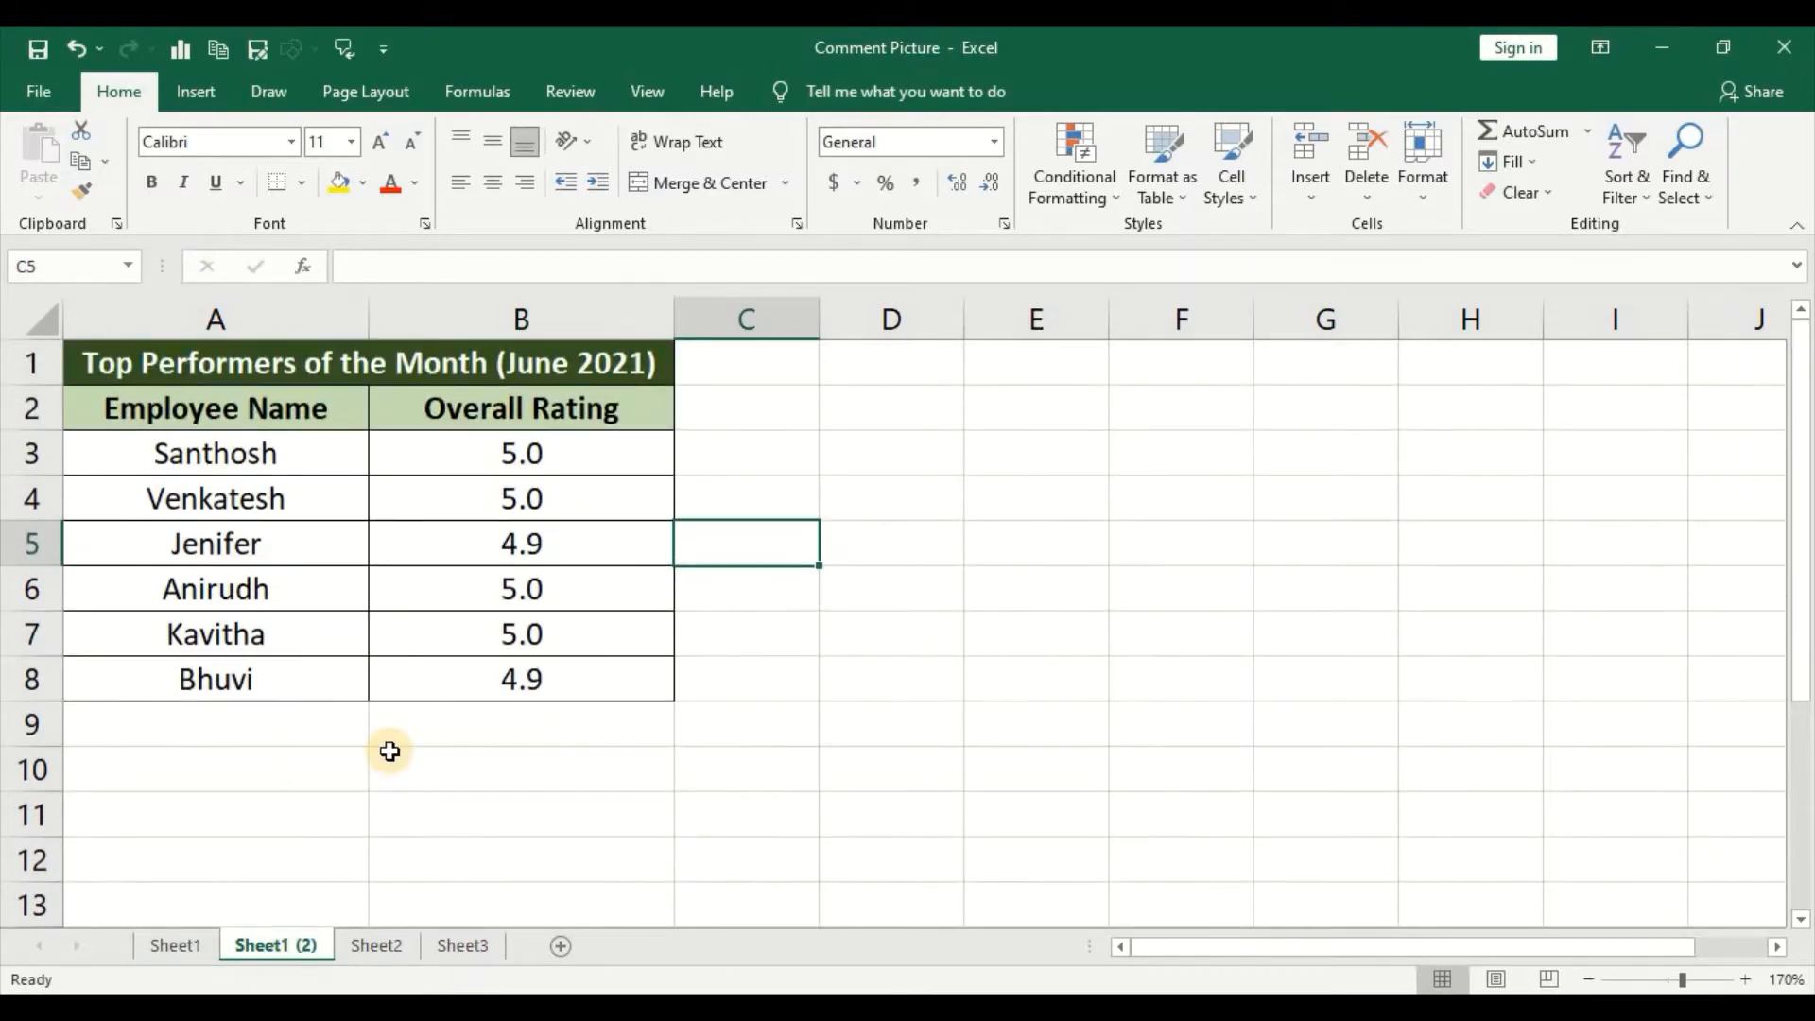
{"action": "left_click", "coordinate": [265, 459]}
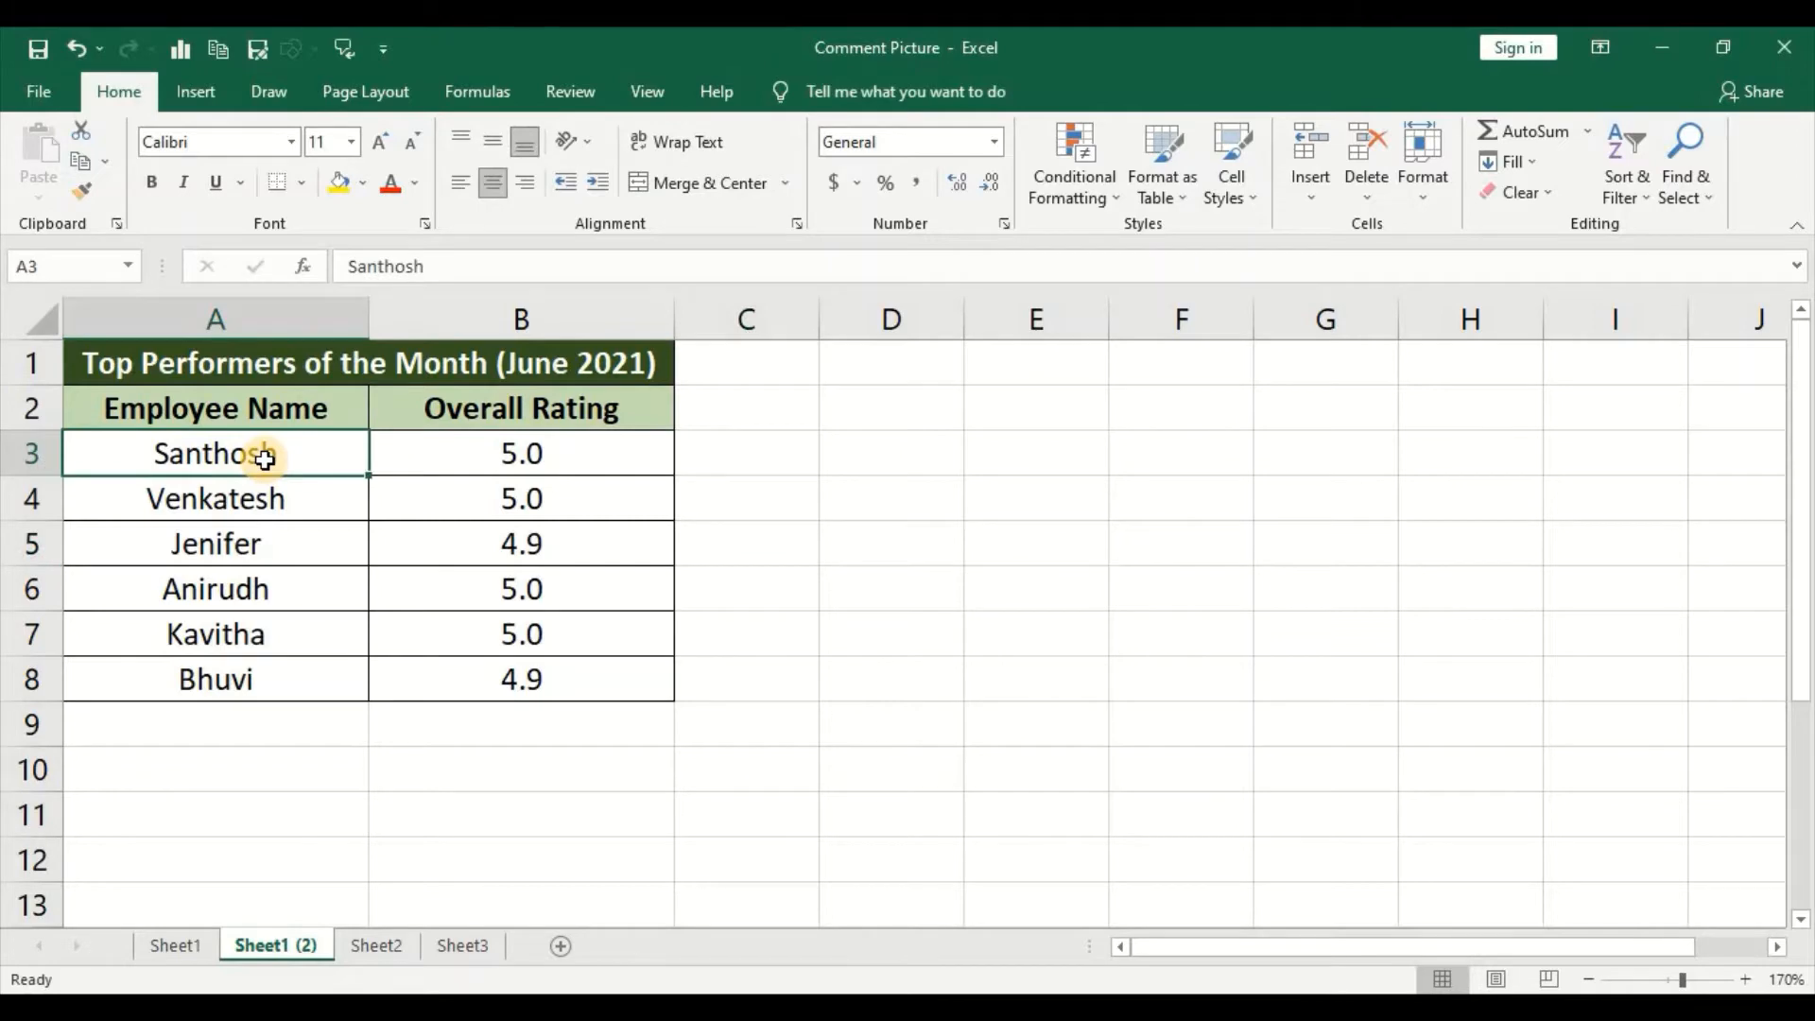
{"action": "left_click", "coordinate": [508, 453]}
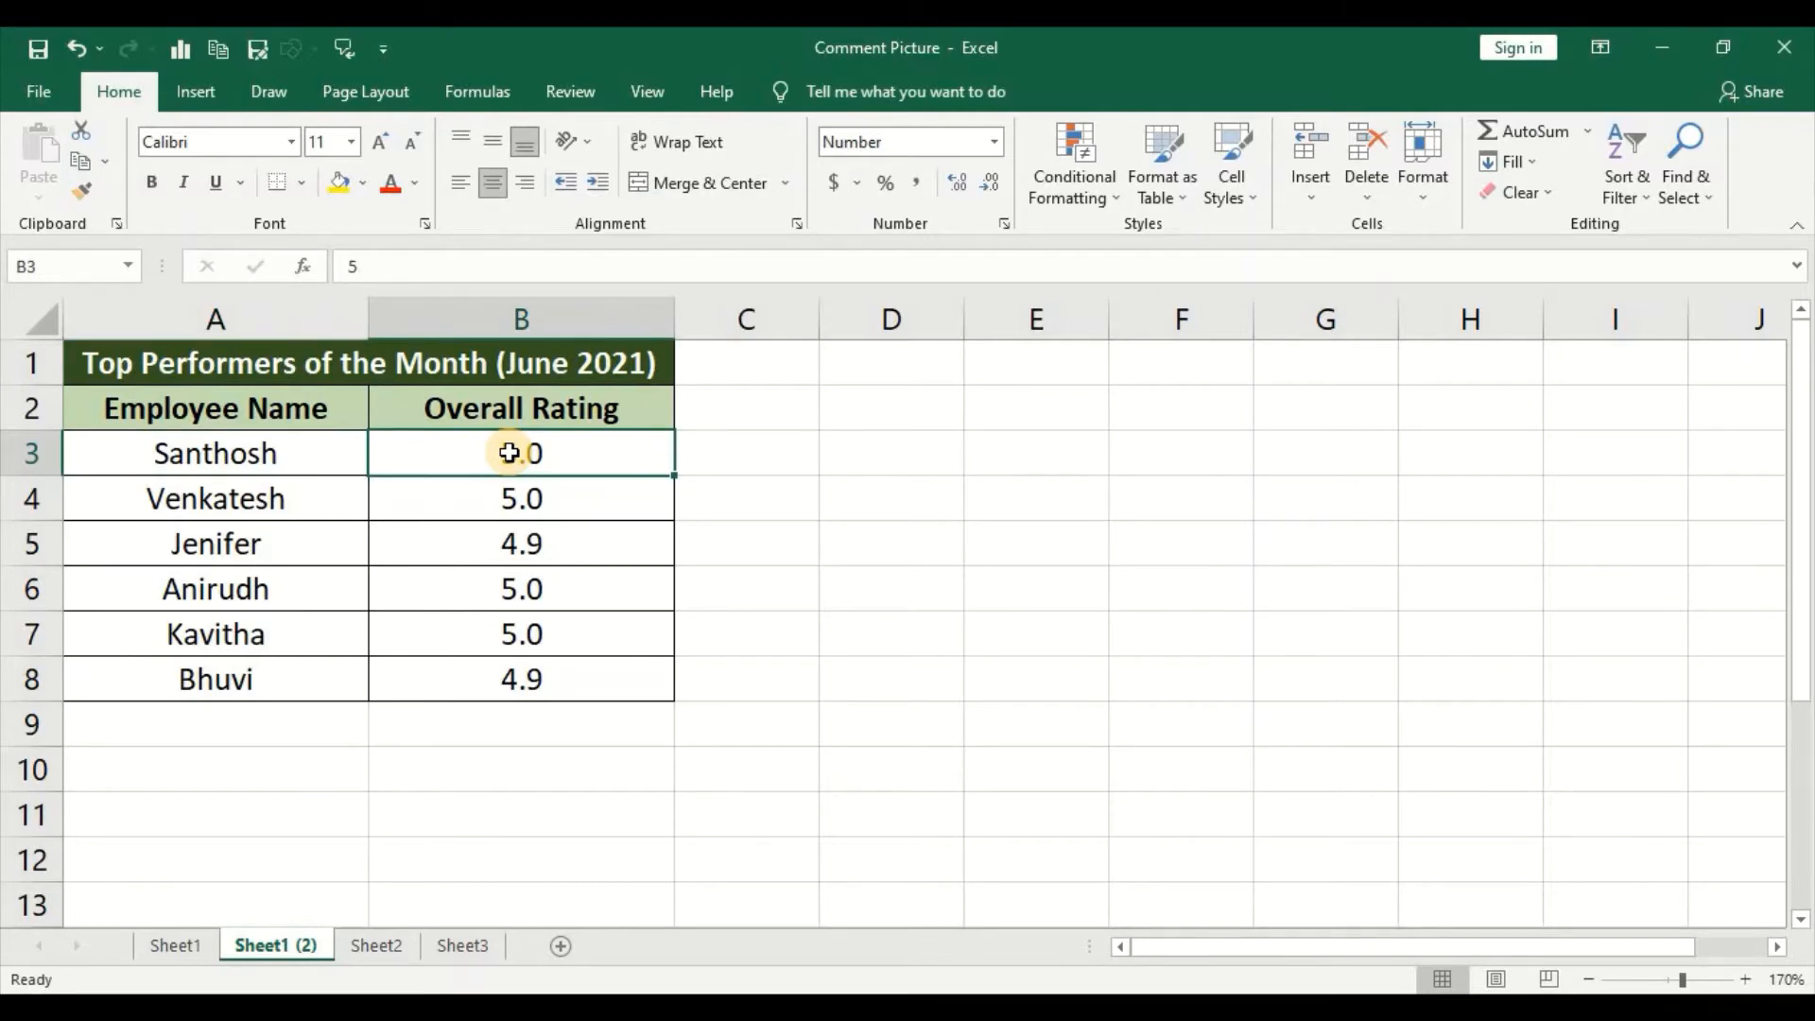
{"action": "left_click", "coordinate": [577, 91]}
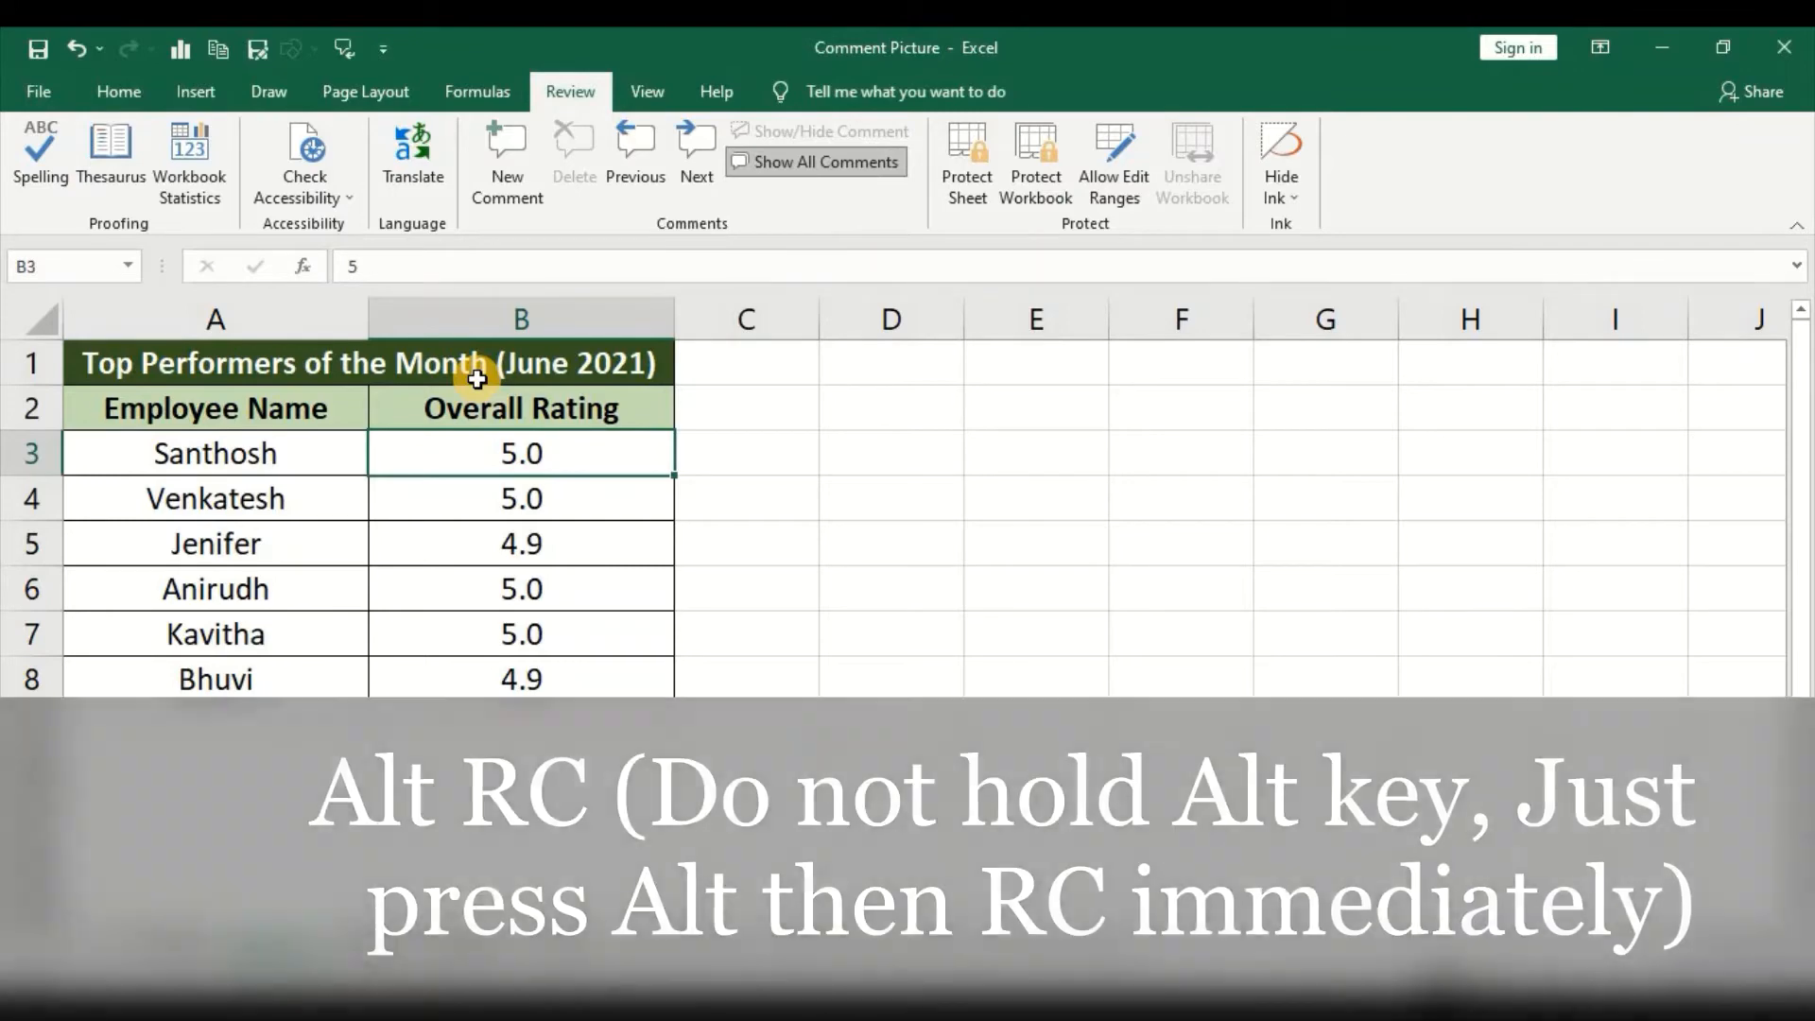
{"action": "key", "text": "alt+r"}
{"action": "key", "text": "c"}
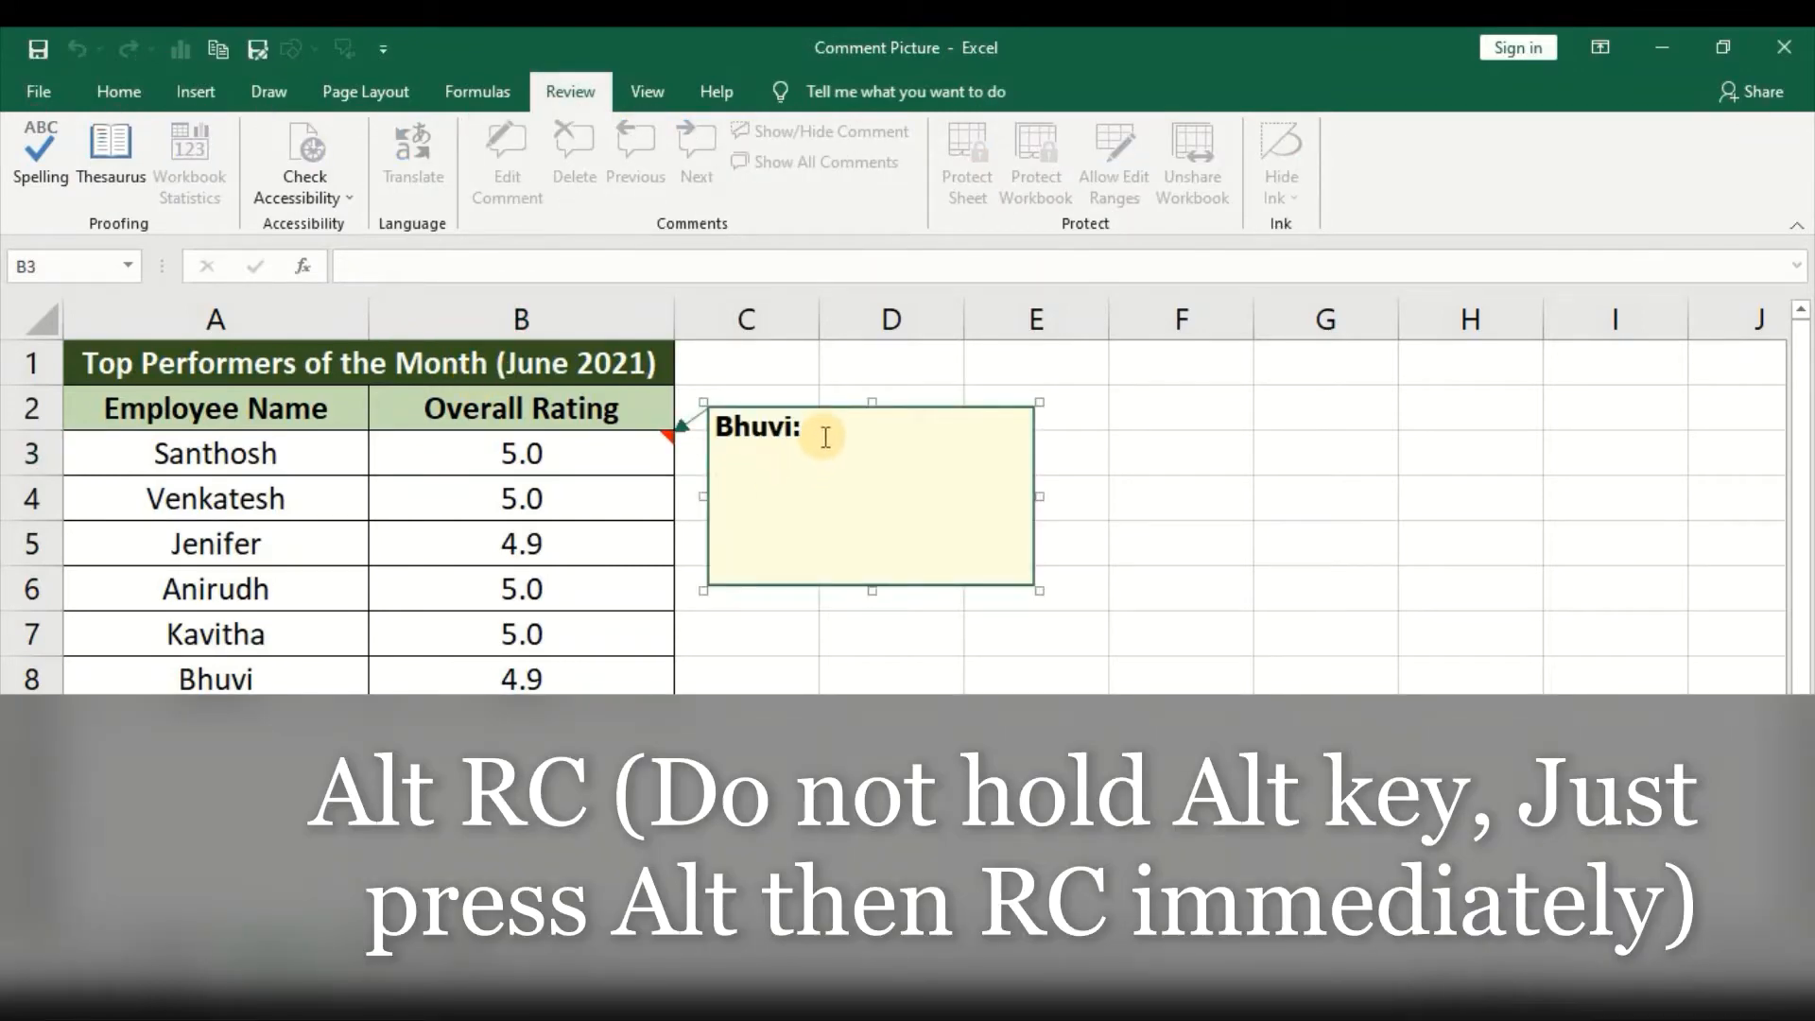
- Delete the default author name from the B3 comment so its text is empty
{"action": "key", "text": "BackSpace"}
{"action": "key", "text": "BackSpace"}
{"action": "key", "text": "BackSpace"}
{"action": "key", "text": "BackSpace"}
{"action": "key", "text": "BackSpace"}
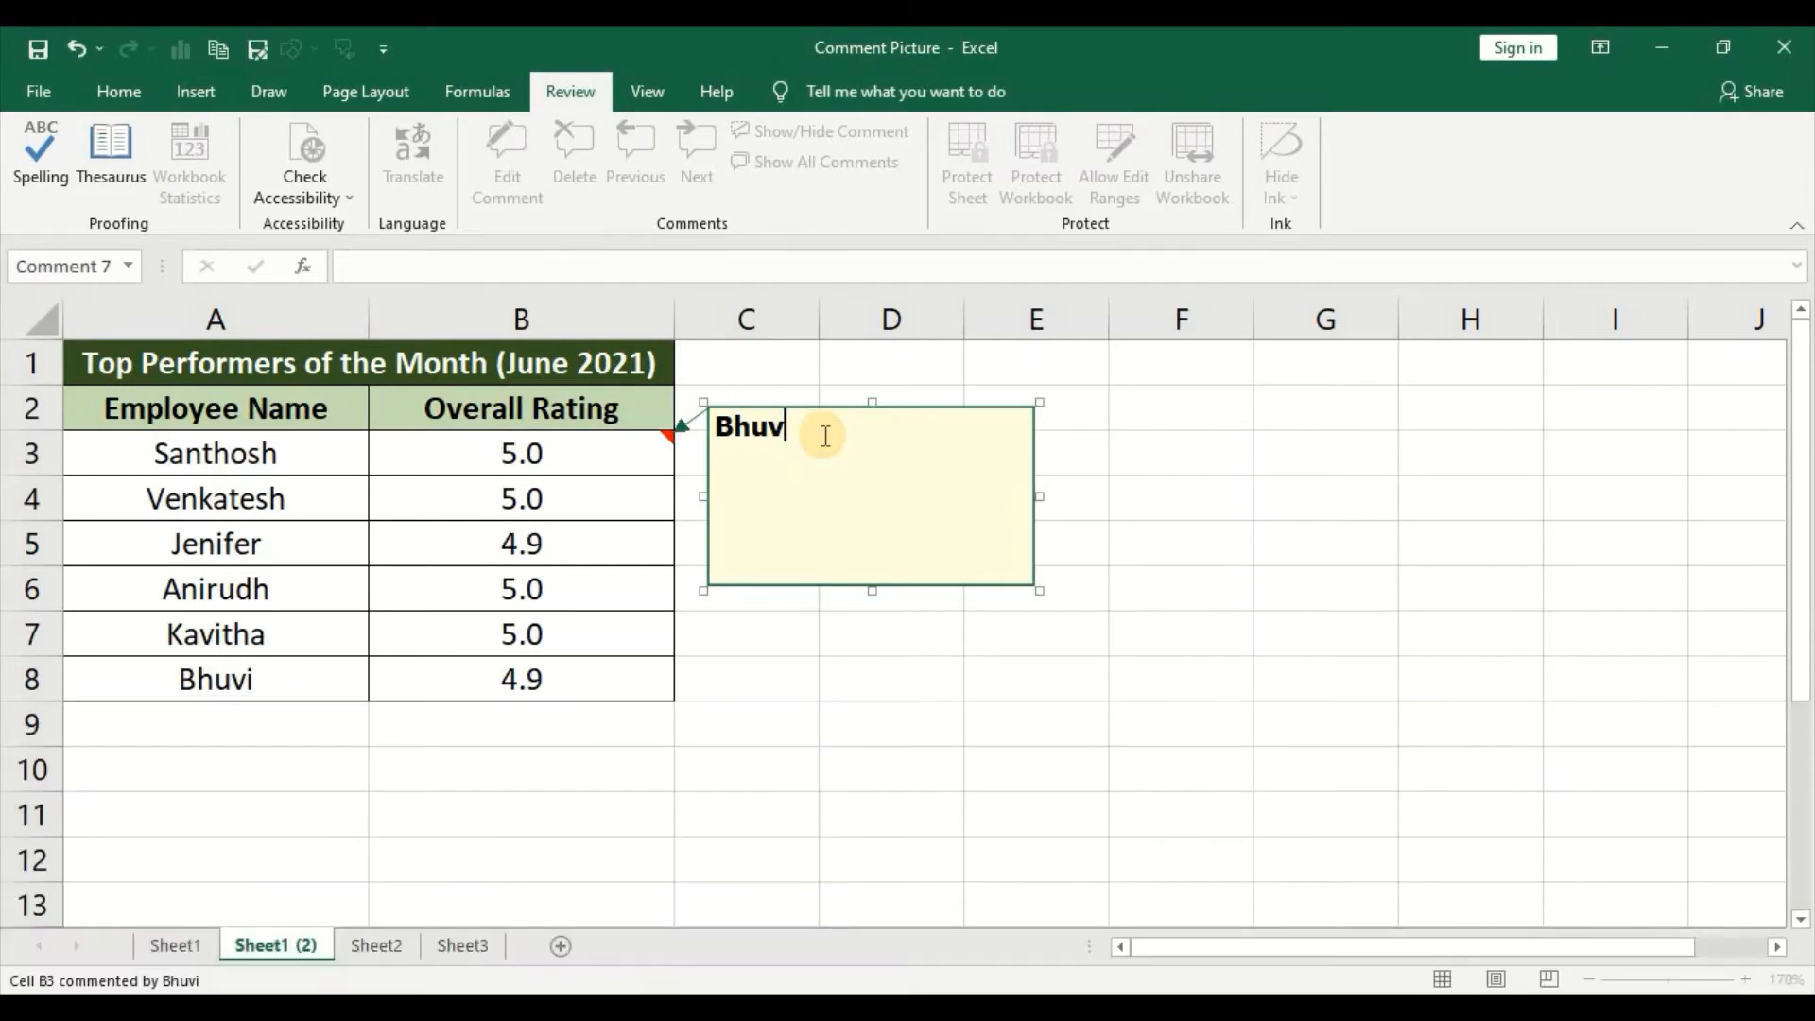
{"action": "key", "text": "BackSpace"}
{"action": "key", "text": "BackSpace"}
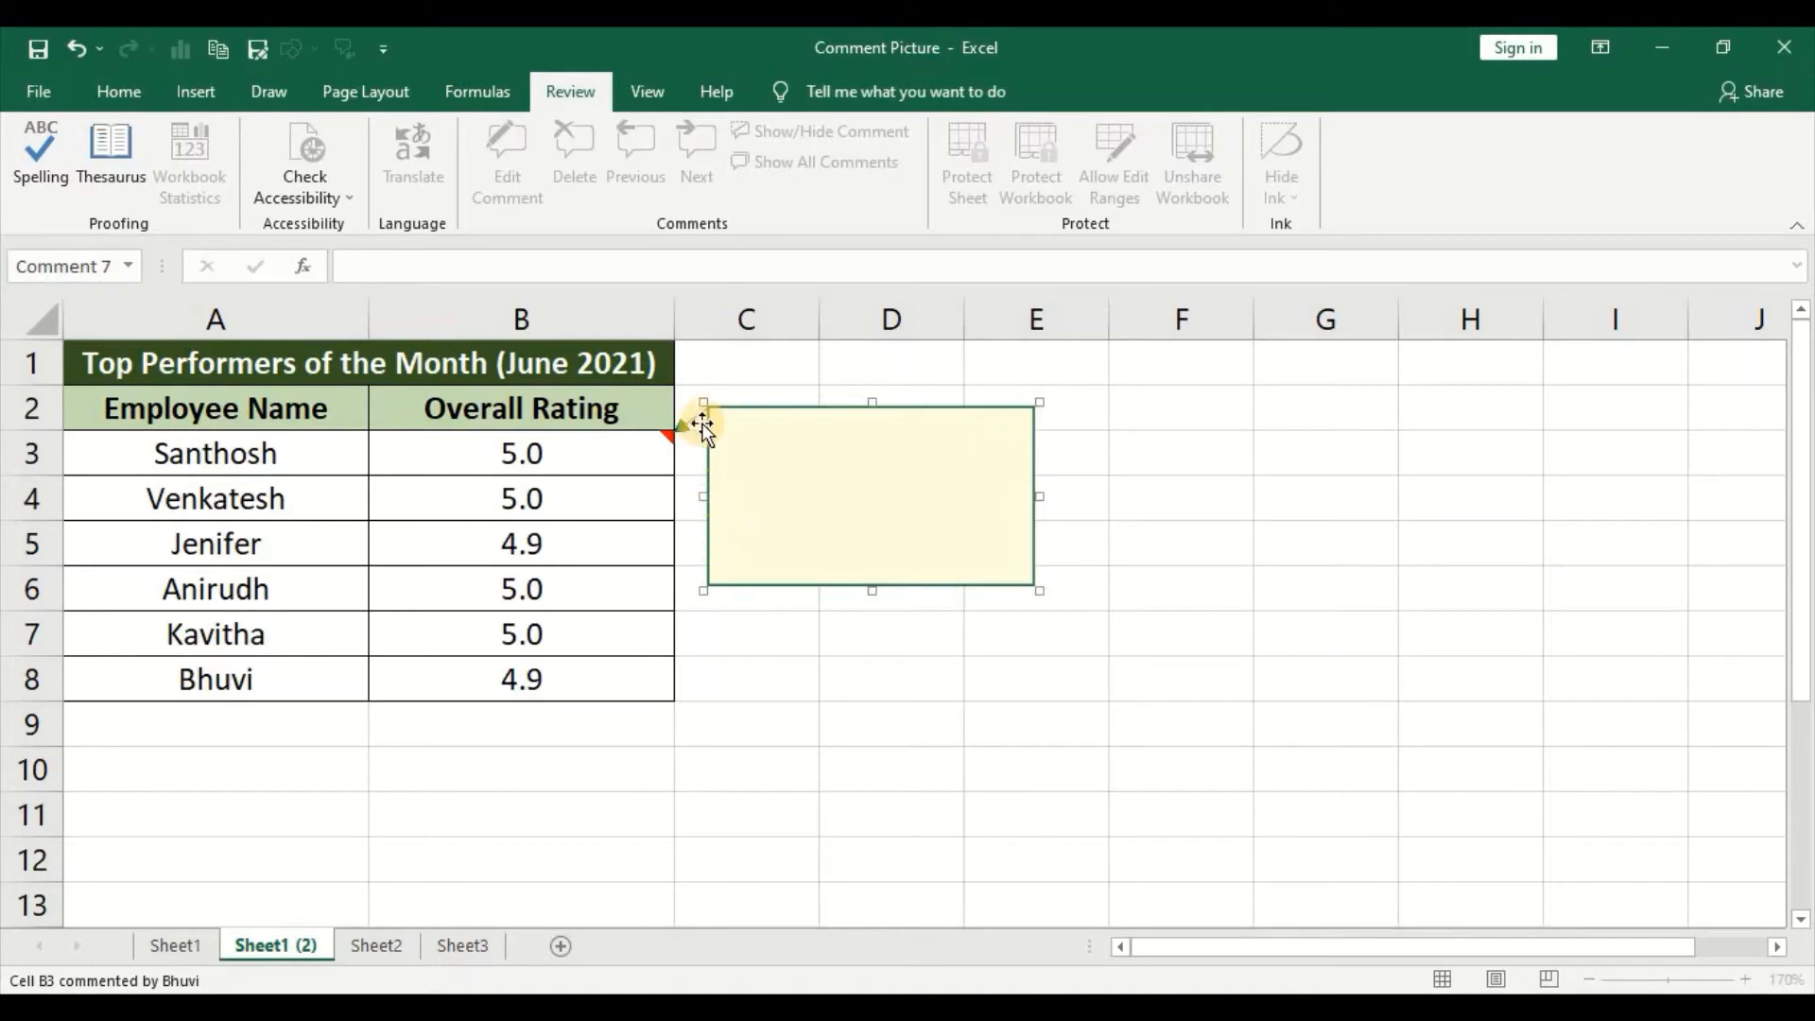
- Open the color and line formatting settings for the B3 comment, keeping the comment in view beside the dialog
{"action": "left_click", "coordinate": [966, 586]}
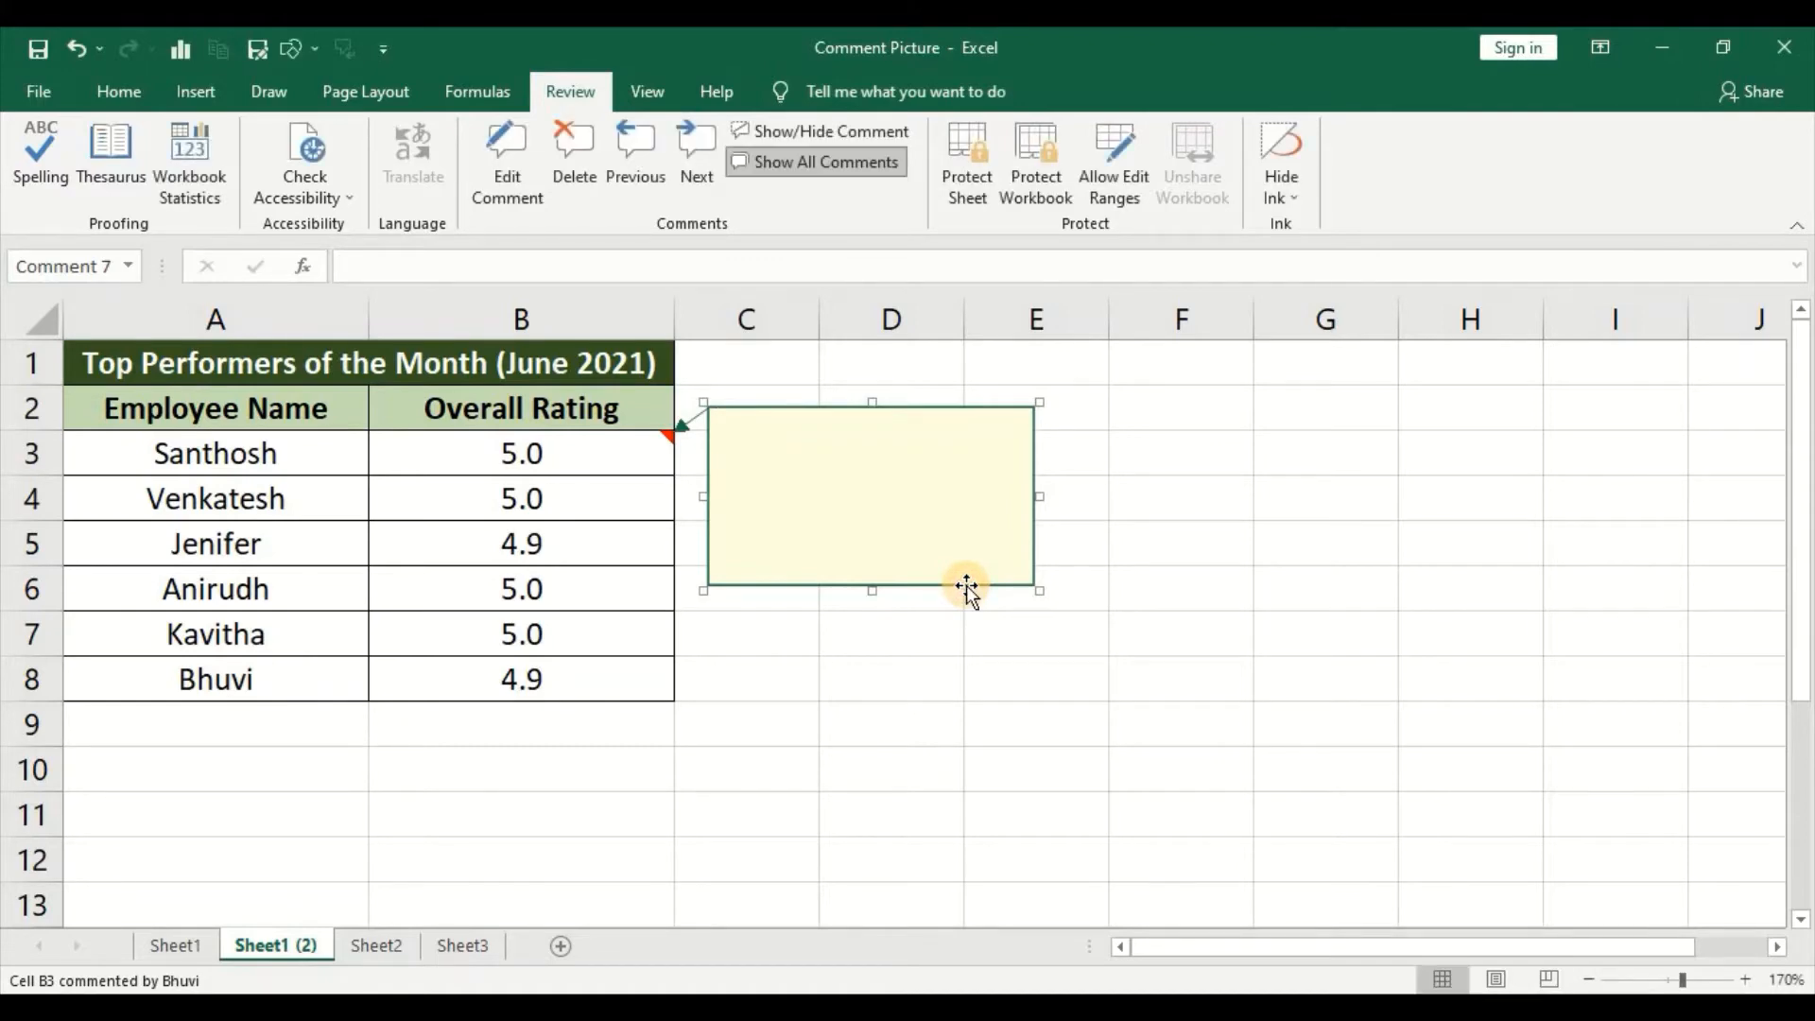
{"action": "right_click", "coordinate": [966, 586]}
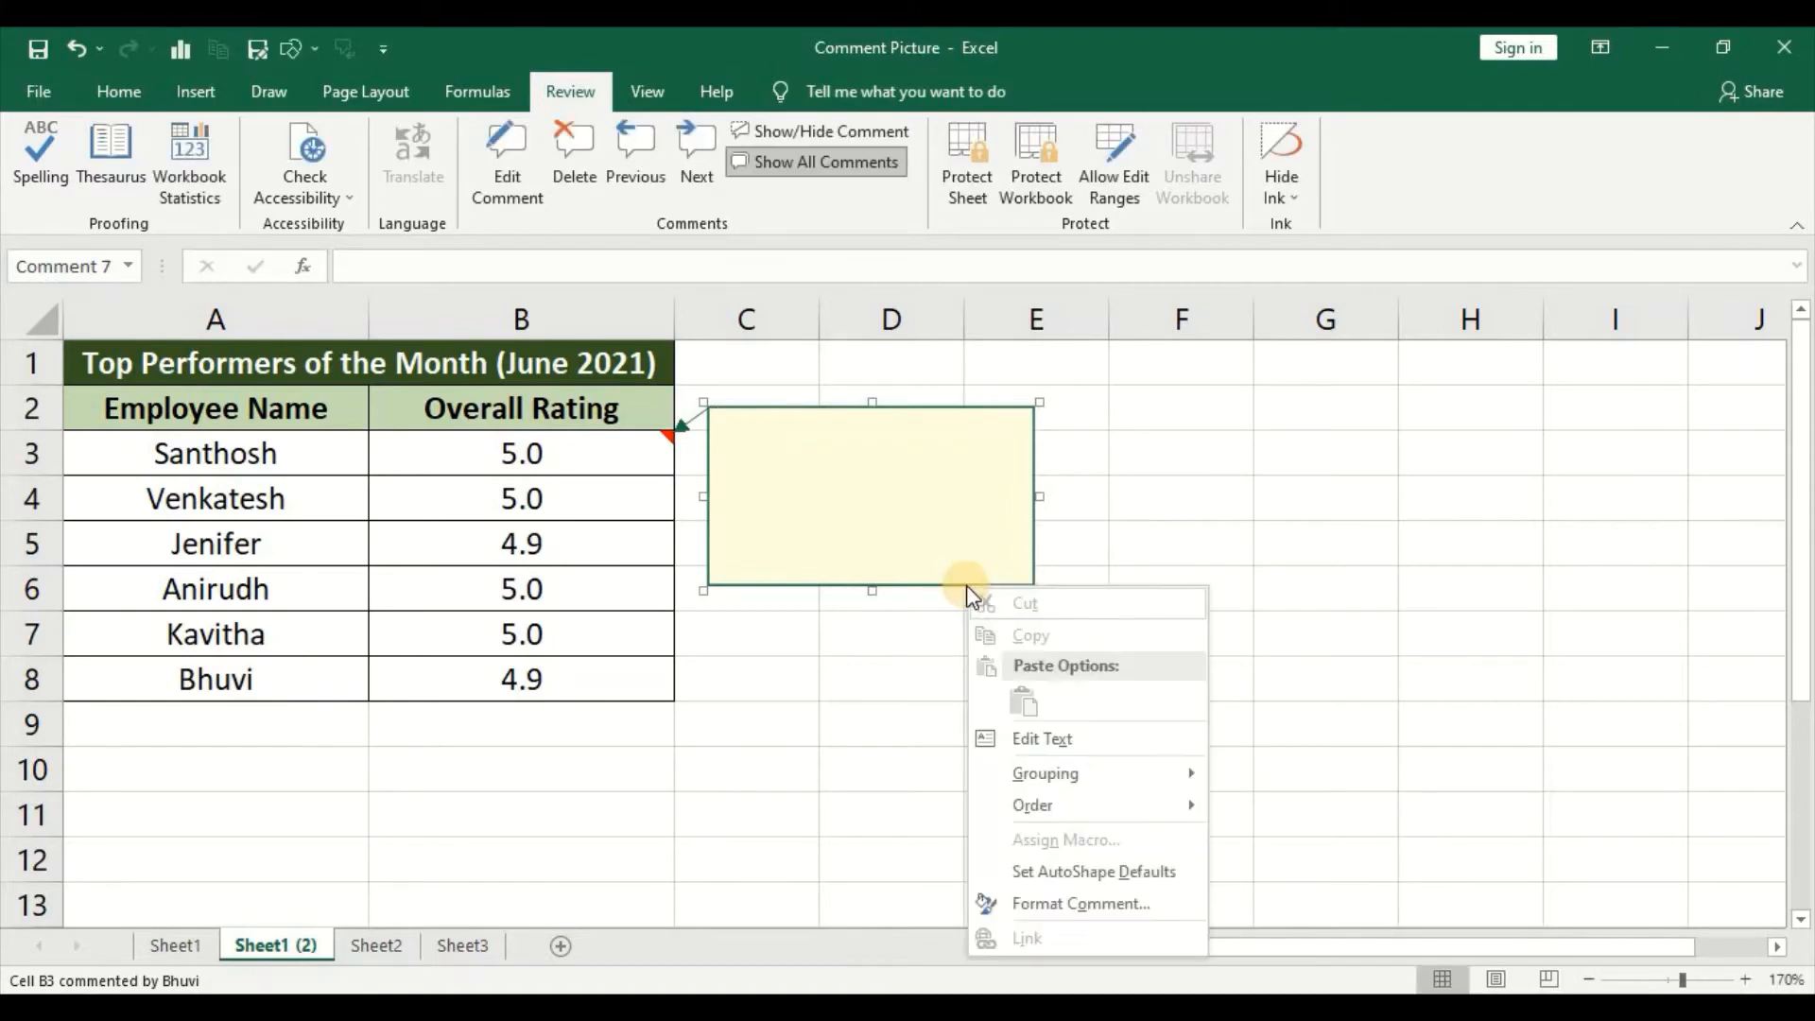
{"action": "left_click", "coordinate": [1040, 906]}
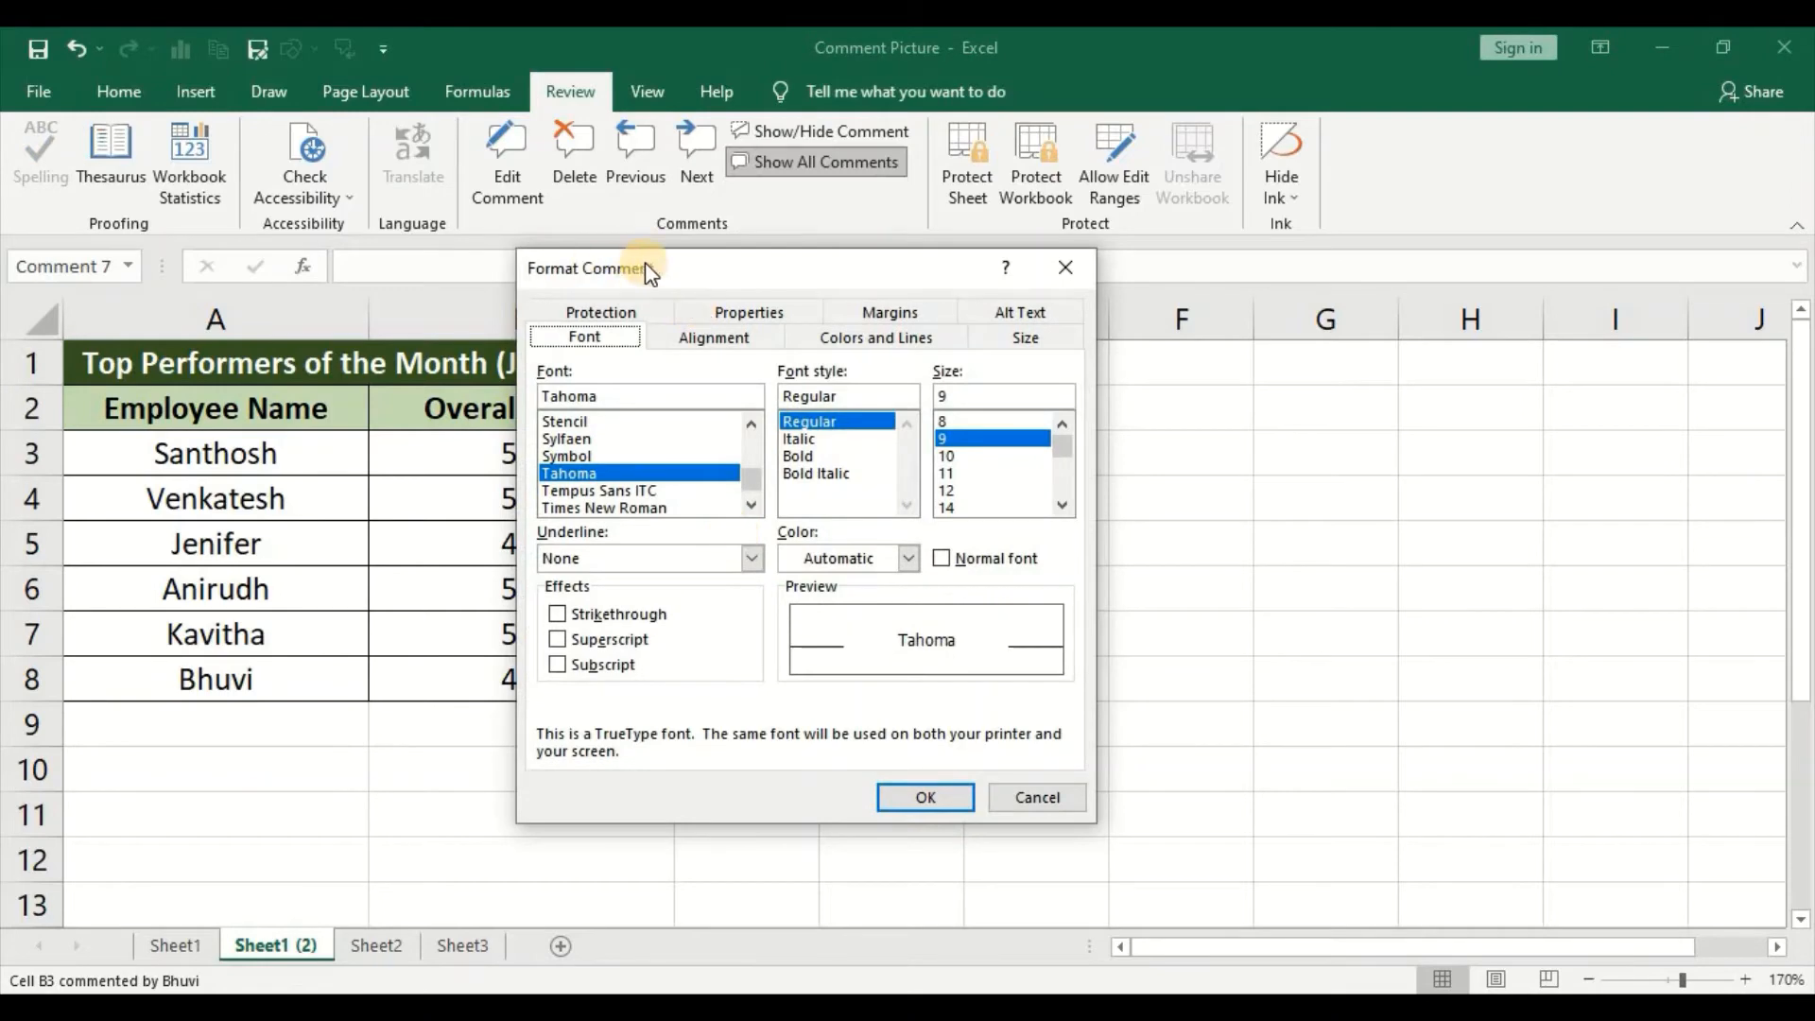
{"action": "left_click", "coordinate": [889, 340]}
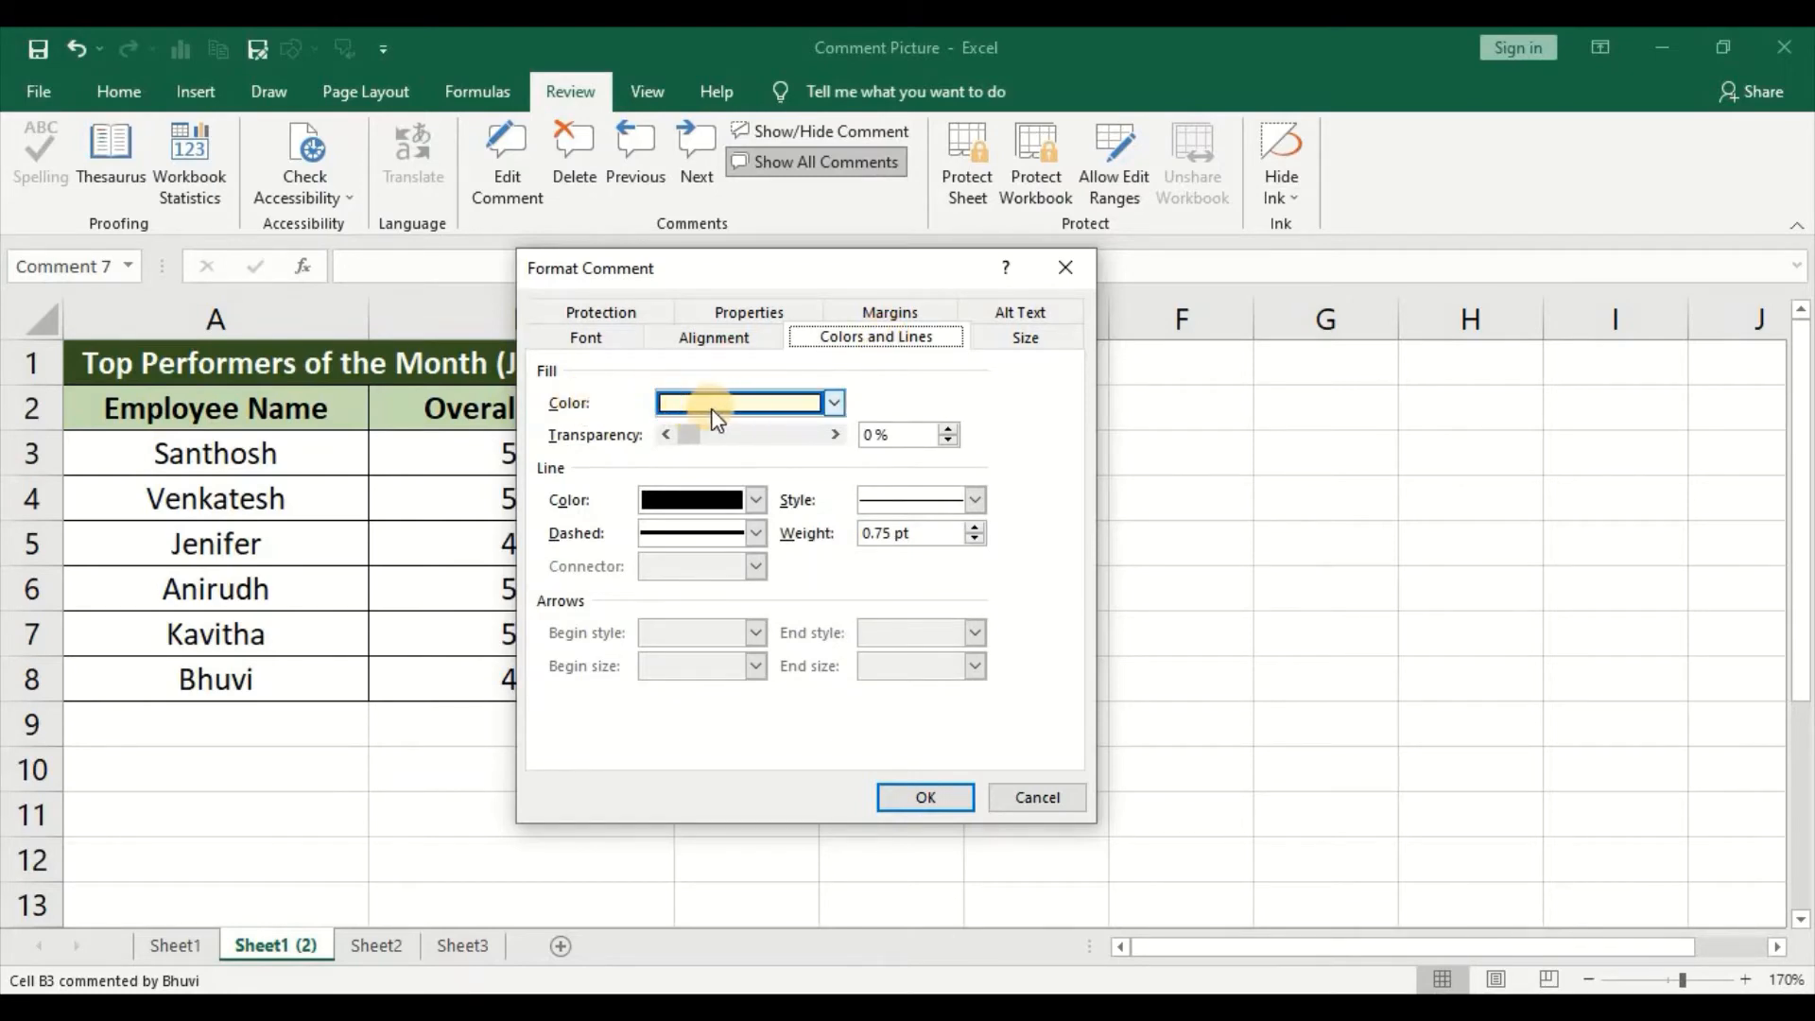
{"action": "left_click_drag", "start_coordinate": [769, 271], "coordinate": [1189, 270]}
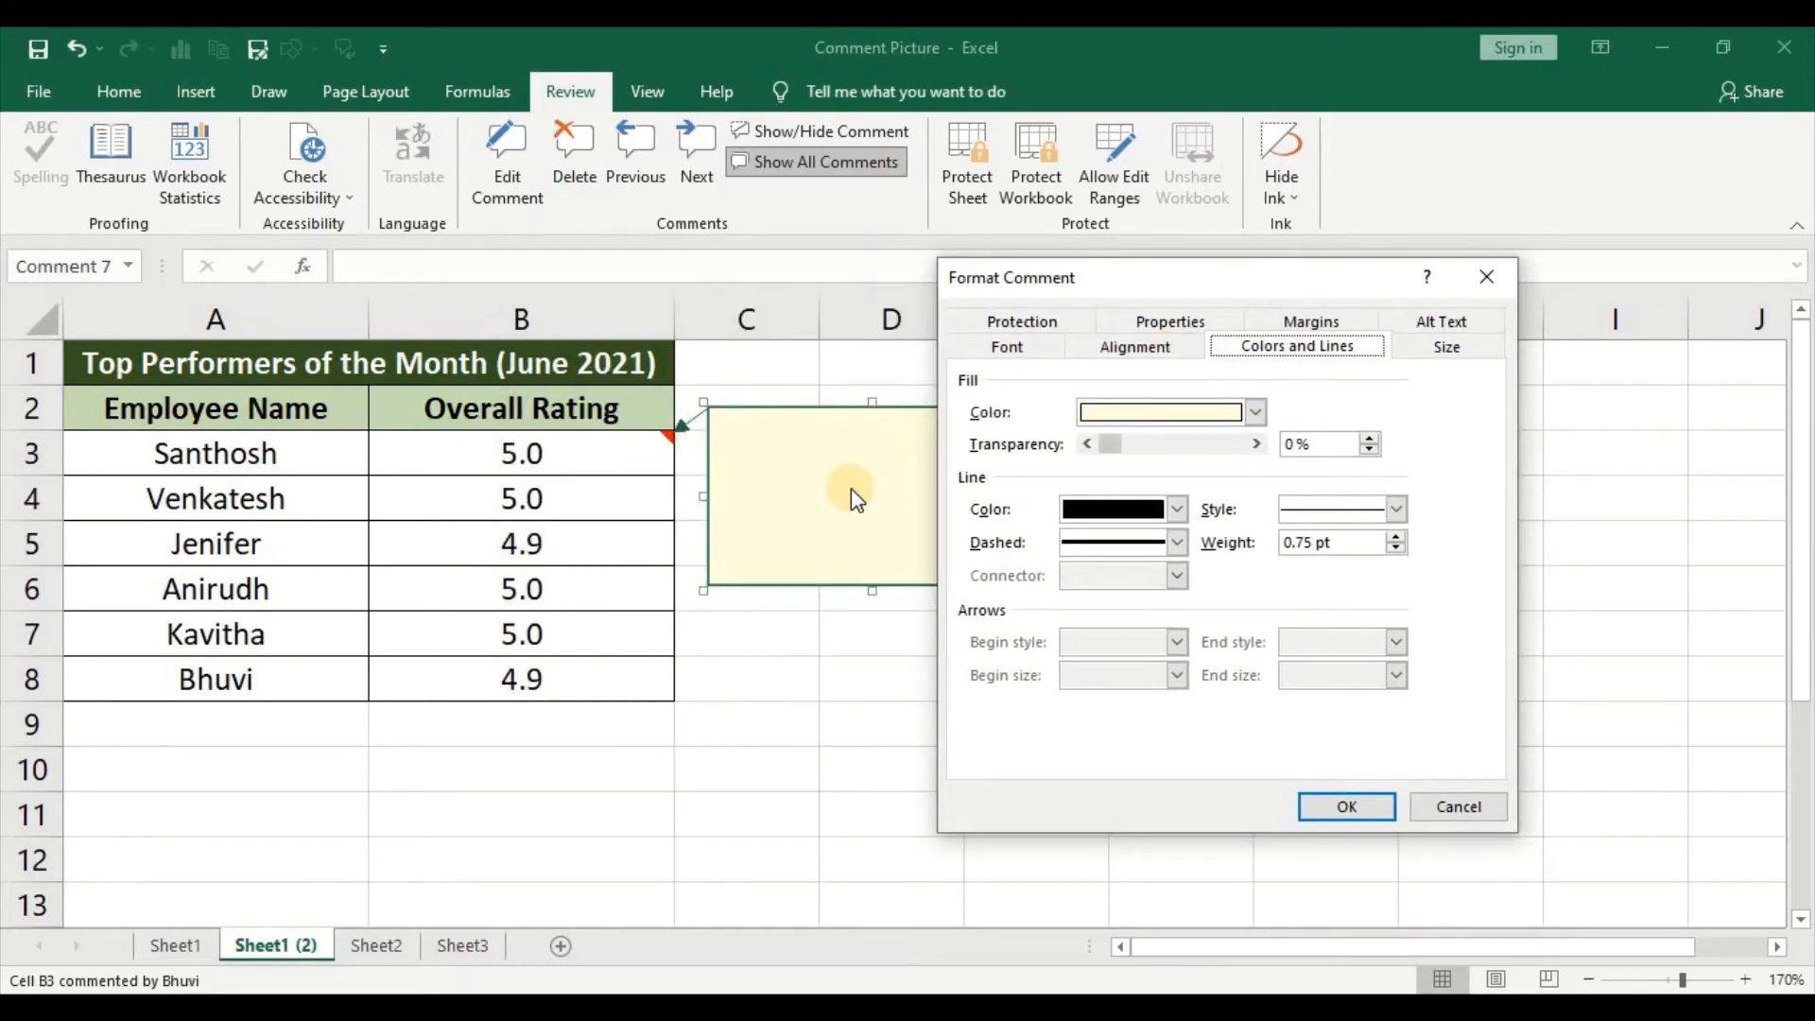
{"action": "left_click", "coordinate": [1254, 413]}
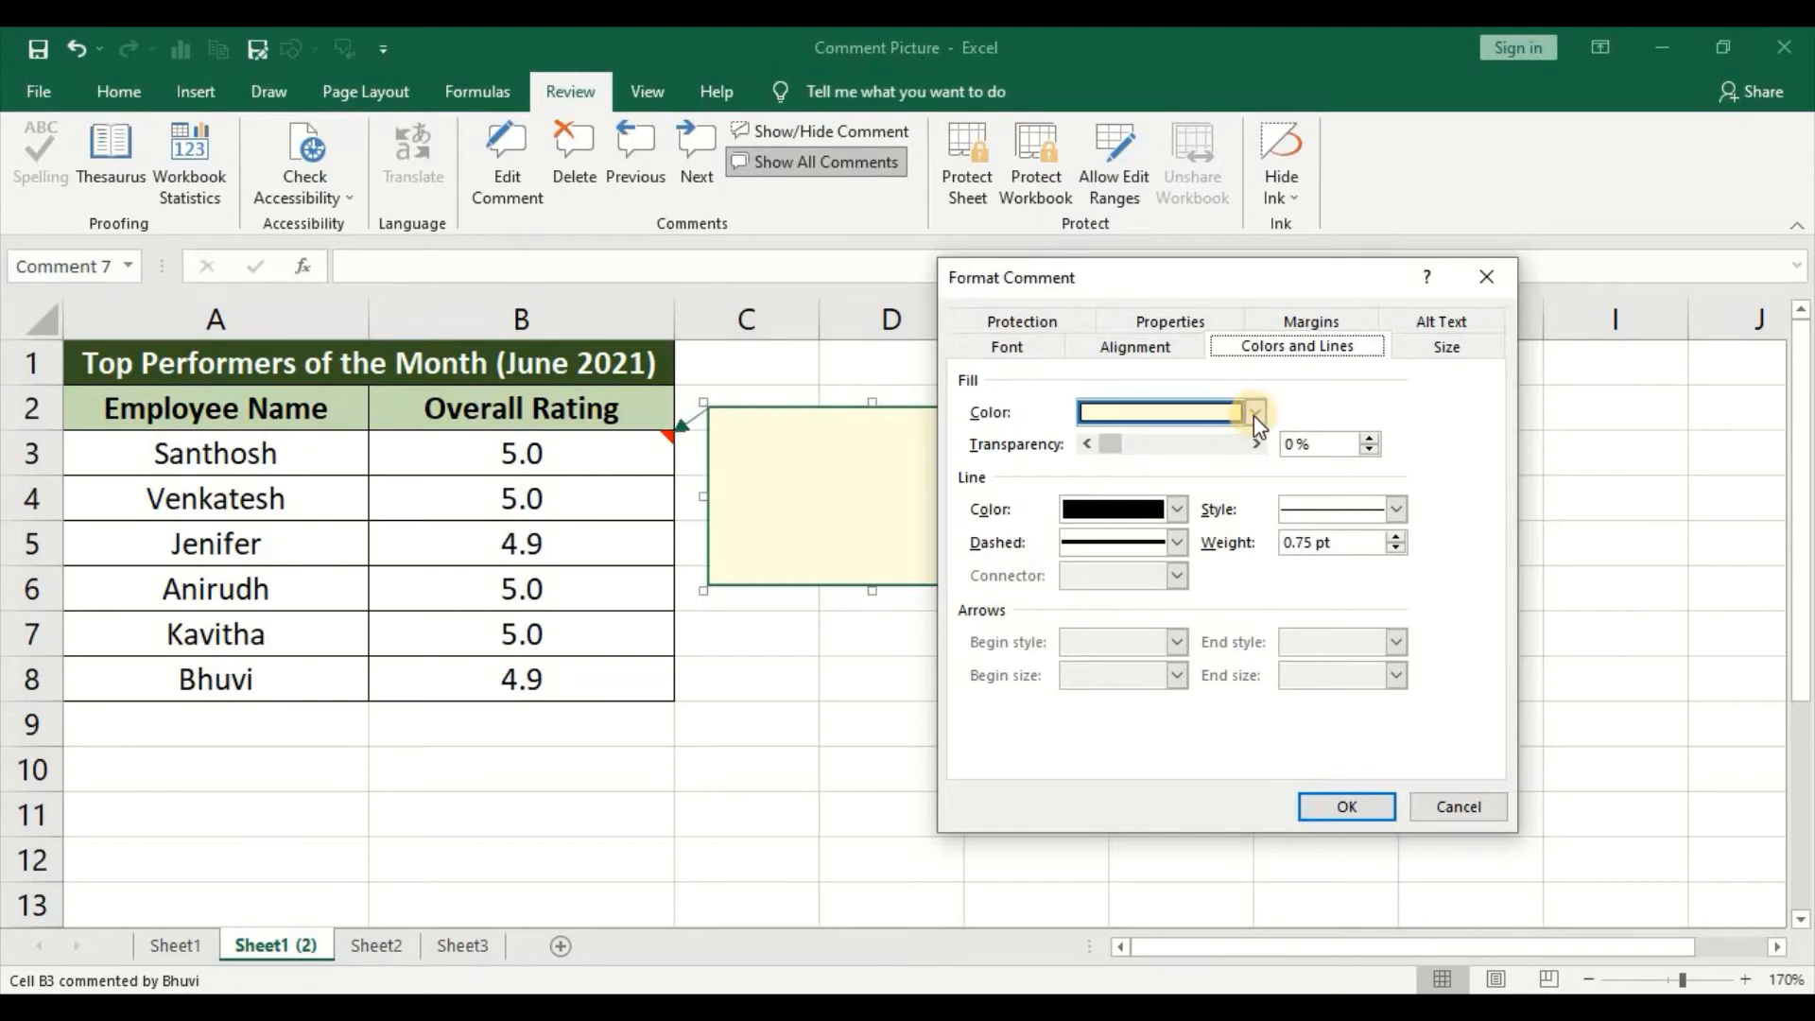
{"action": "left_click", "coordinate": [1254, 416]}
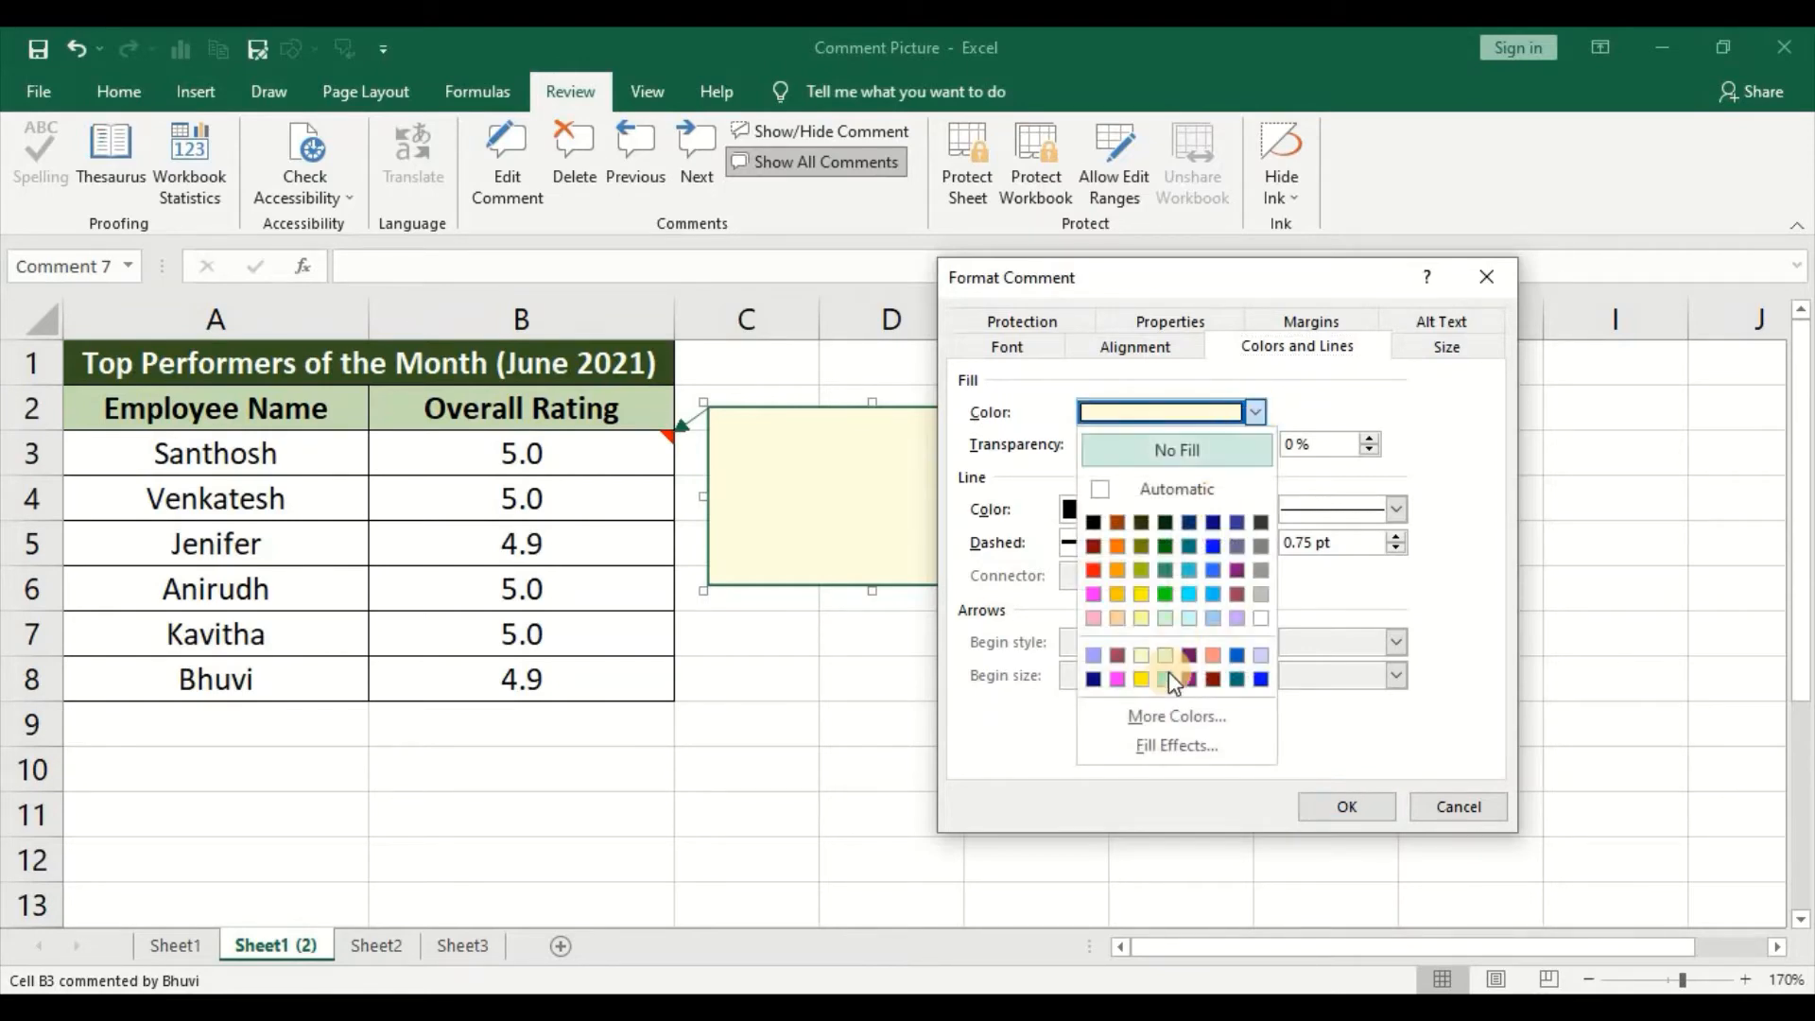
{"action": "left_click", "coordinate": [1165, 749]}
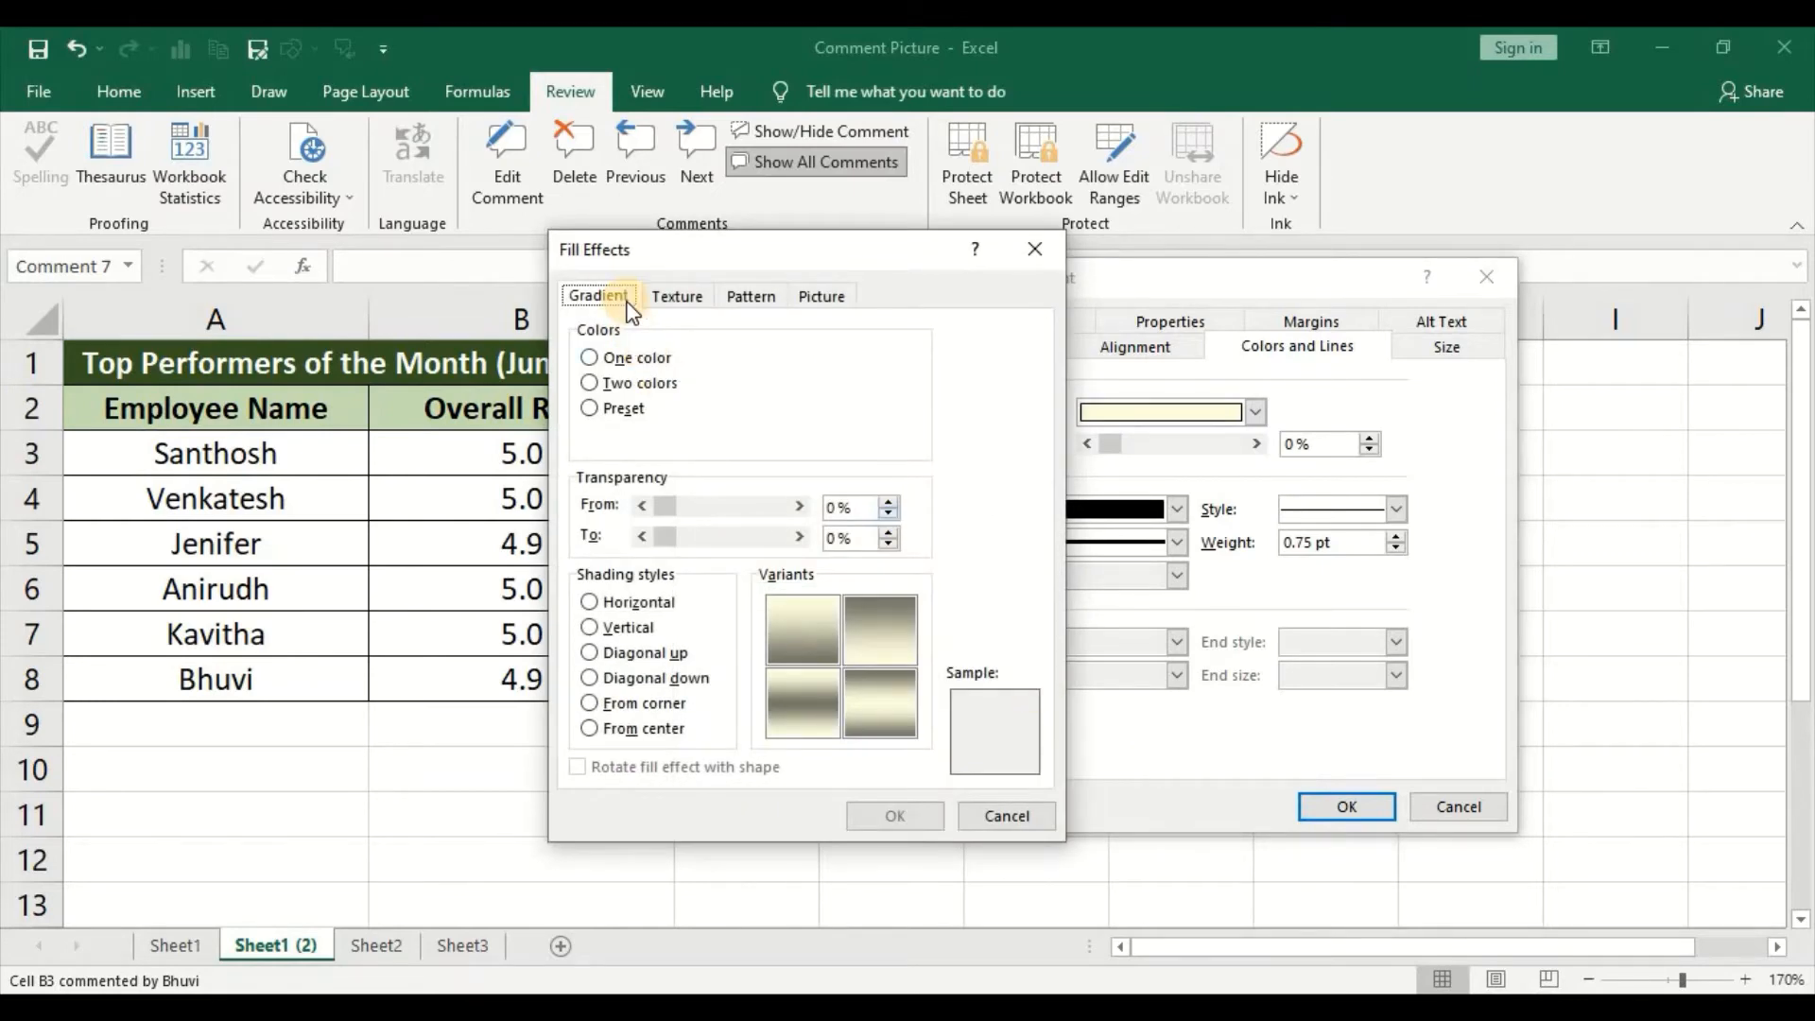
{"action": "left_click", "coordinate": [821, 297]}
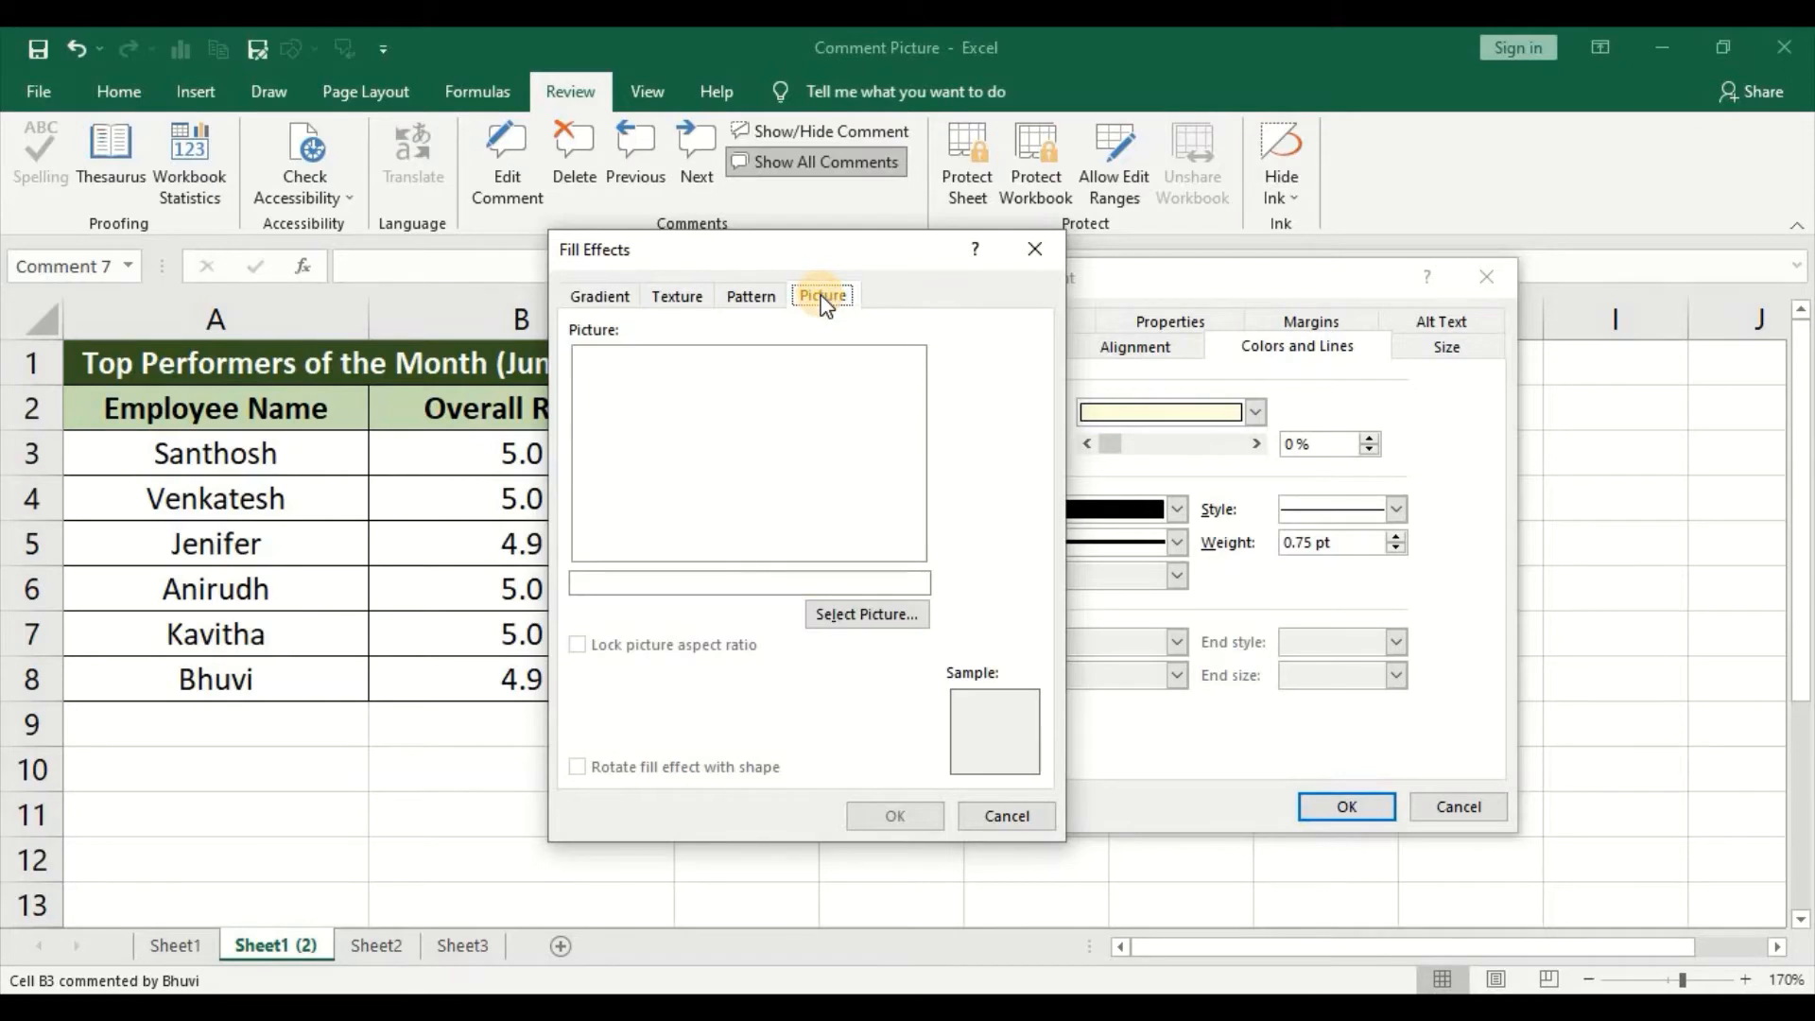
{"action": "left_click", "coordinate": [846, 616]}
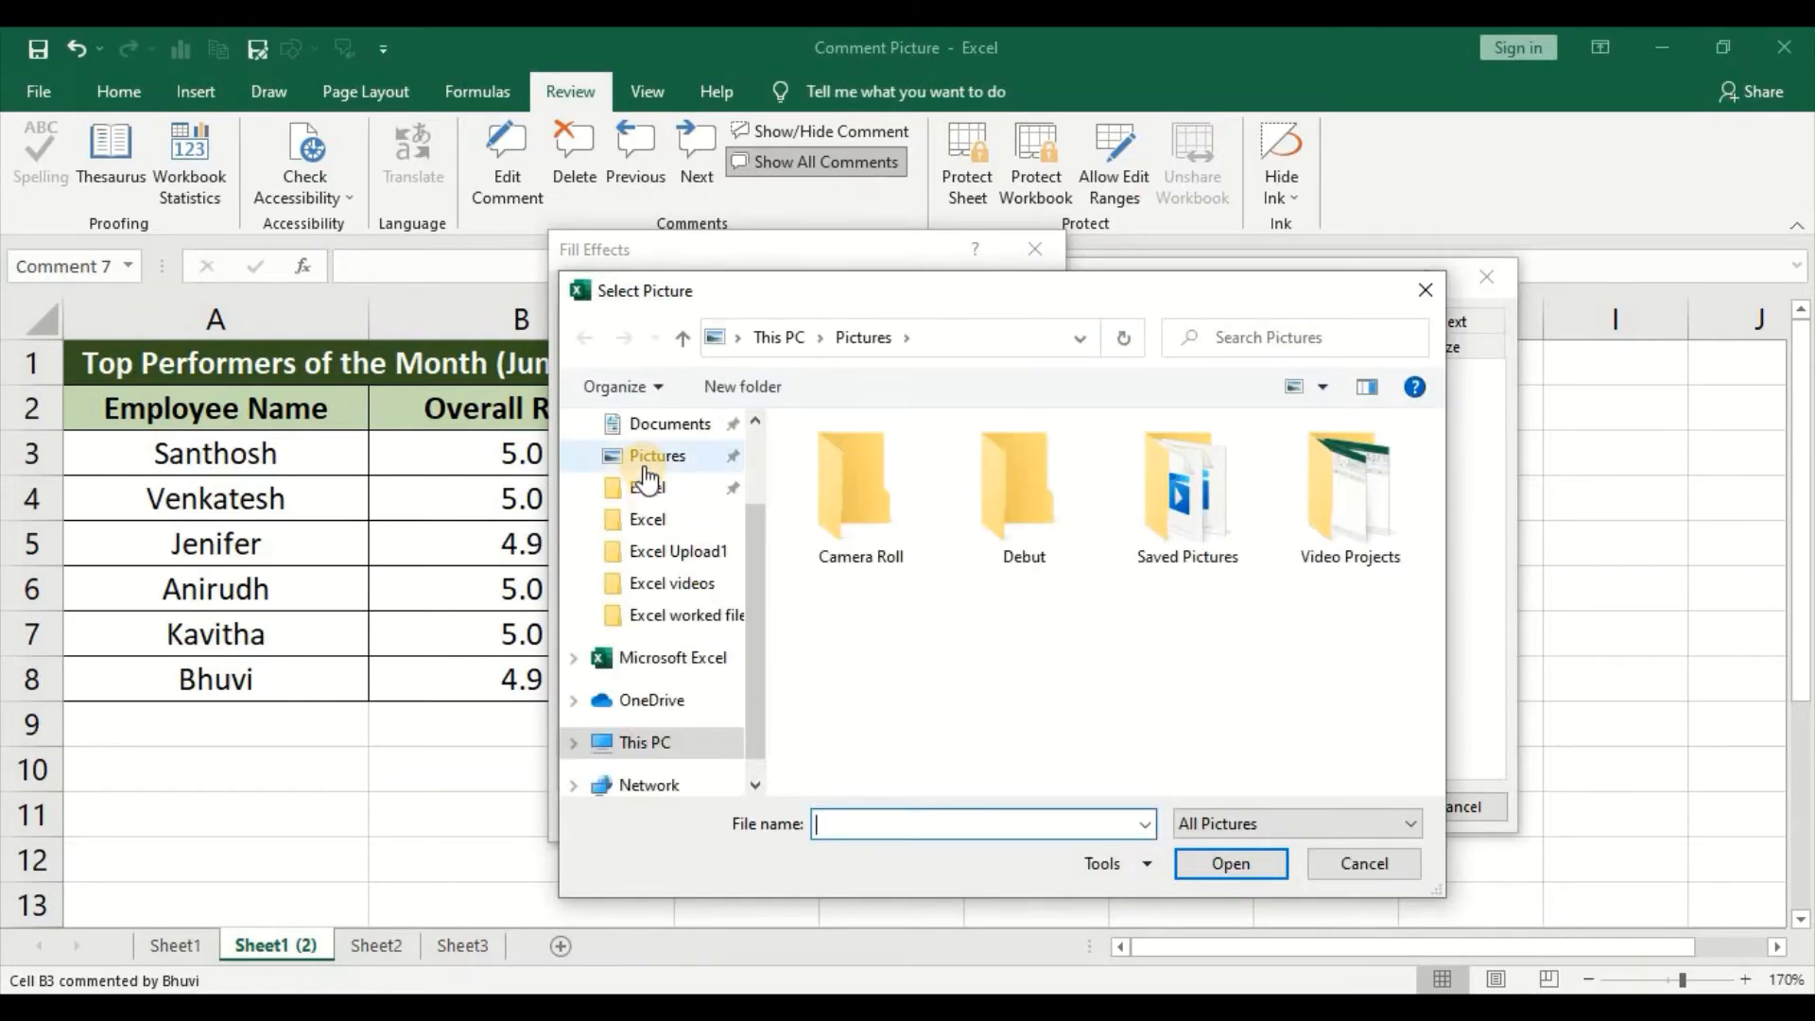
{"action": "left_click", "coordinate": [755, 419]}
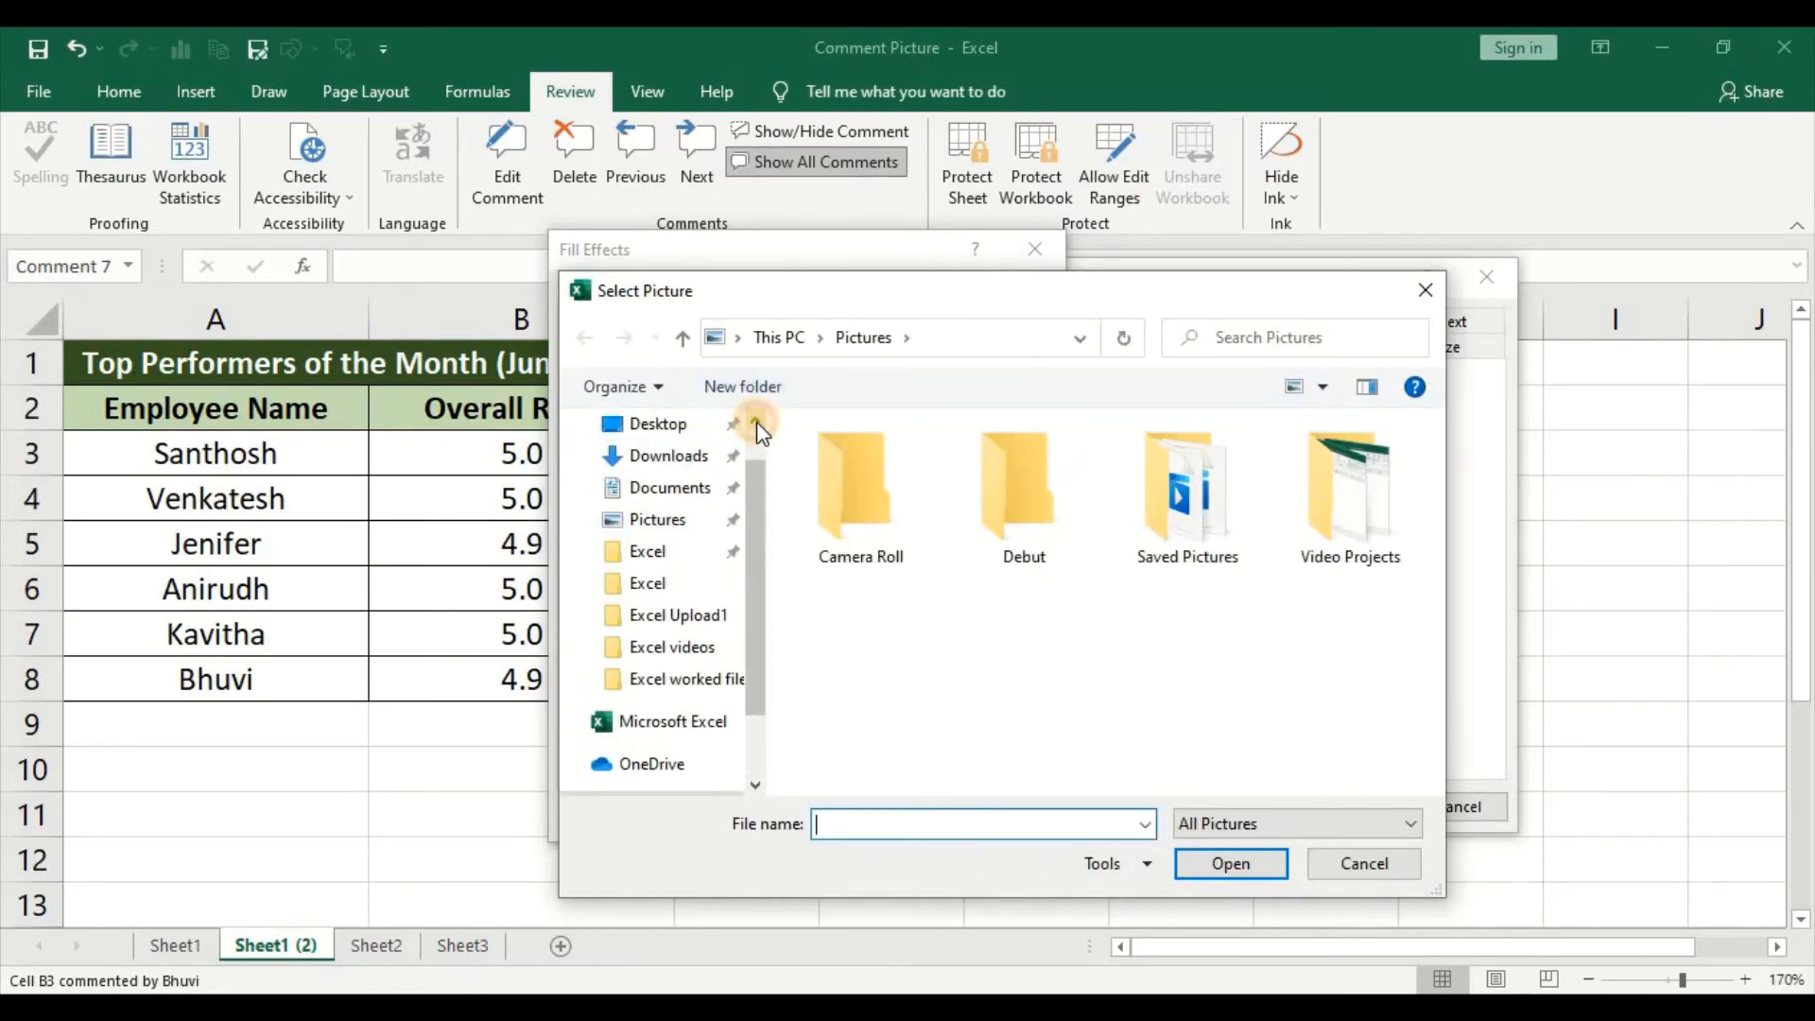
{"action": "left_click", "coordinate": [674, 491]}
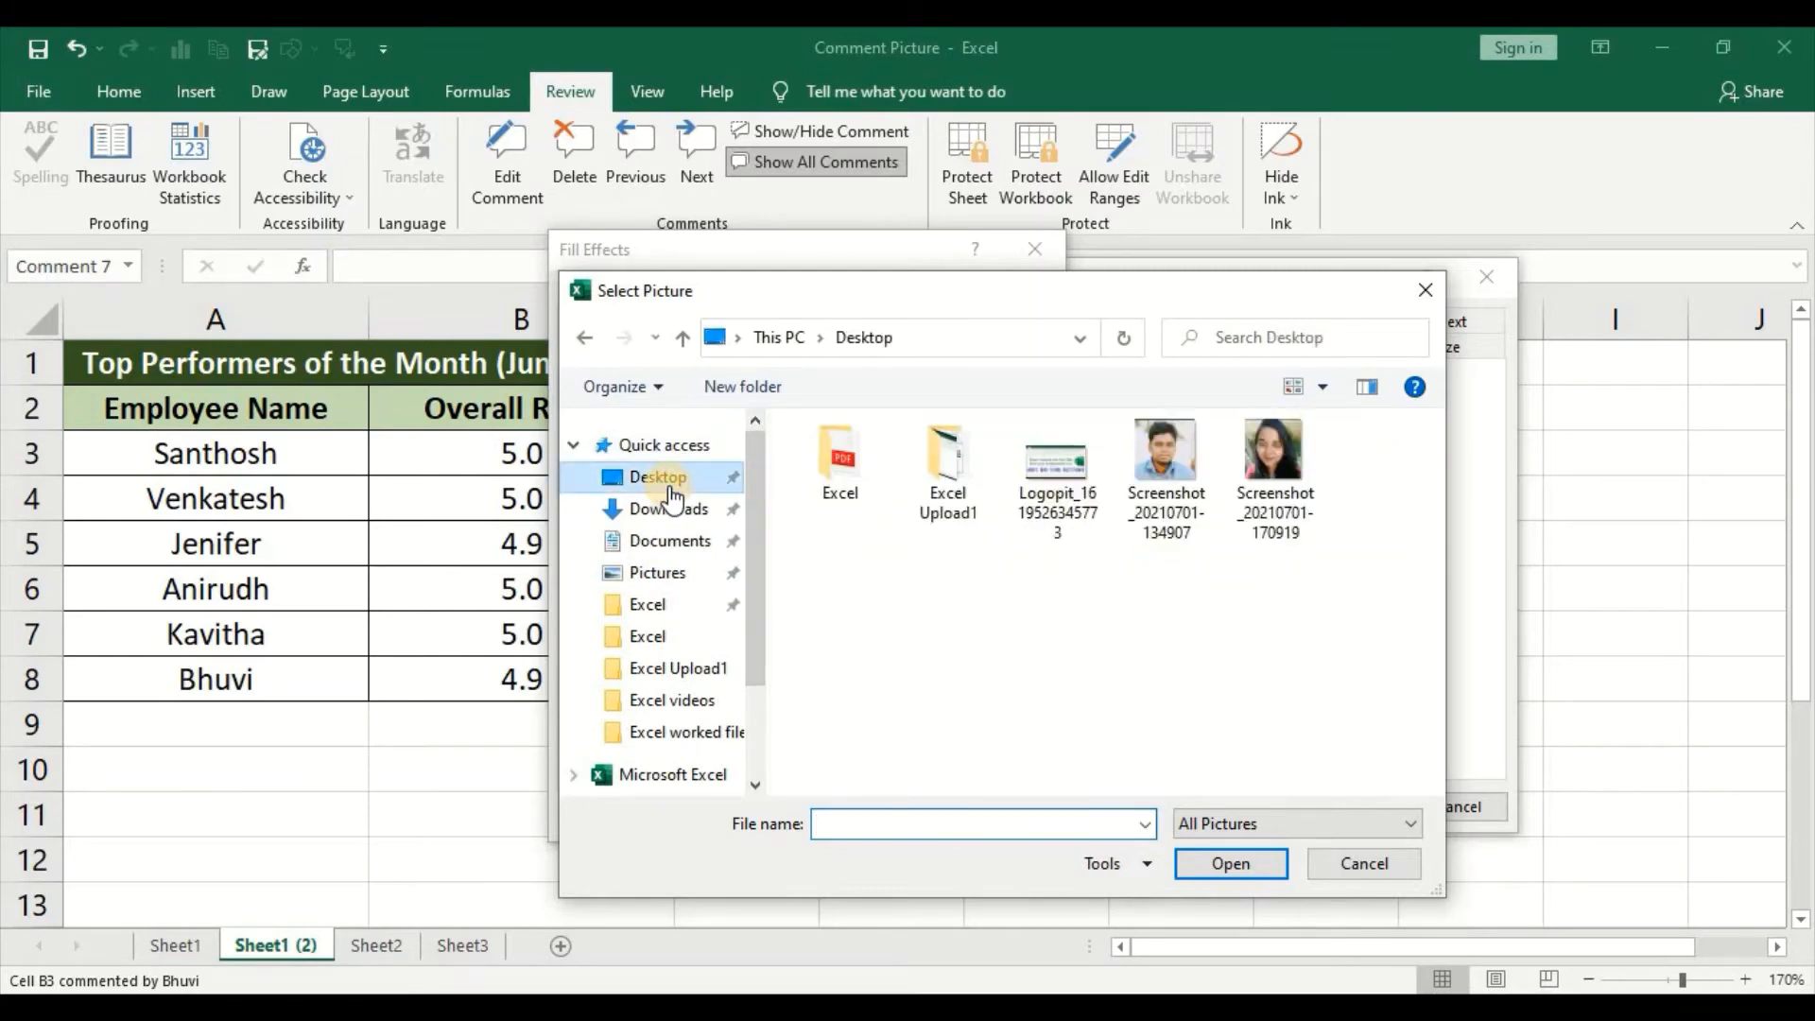
{"action": "left_click", "coordinate": [1146, 502]}
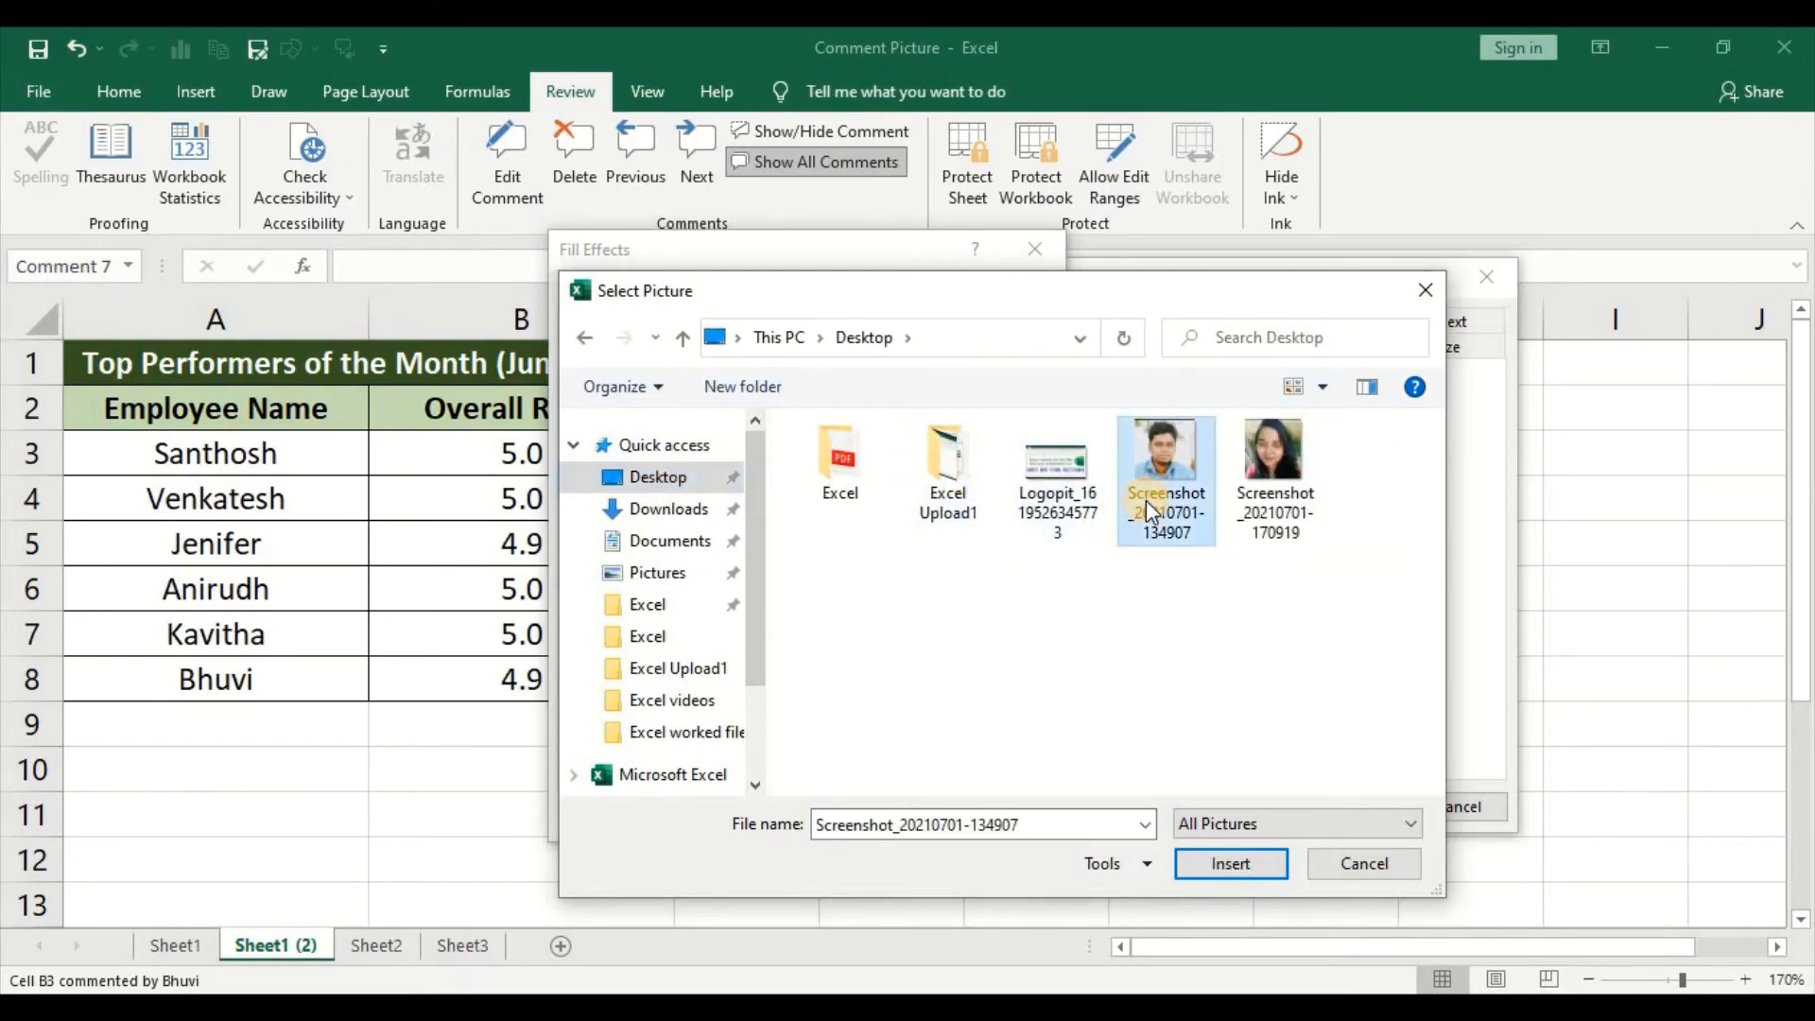
{"action": "left_click", "coordinate": [1229, 863]}
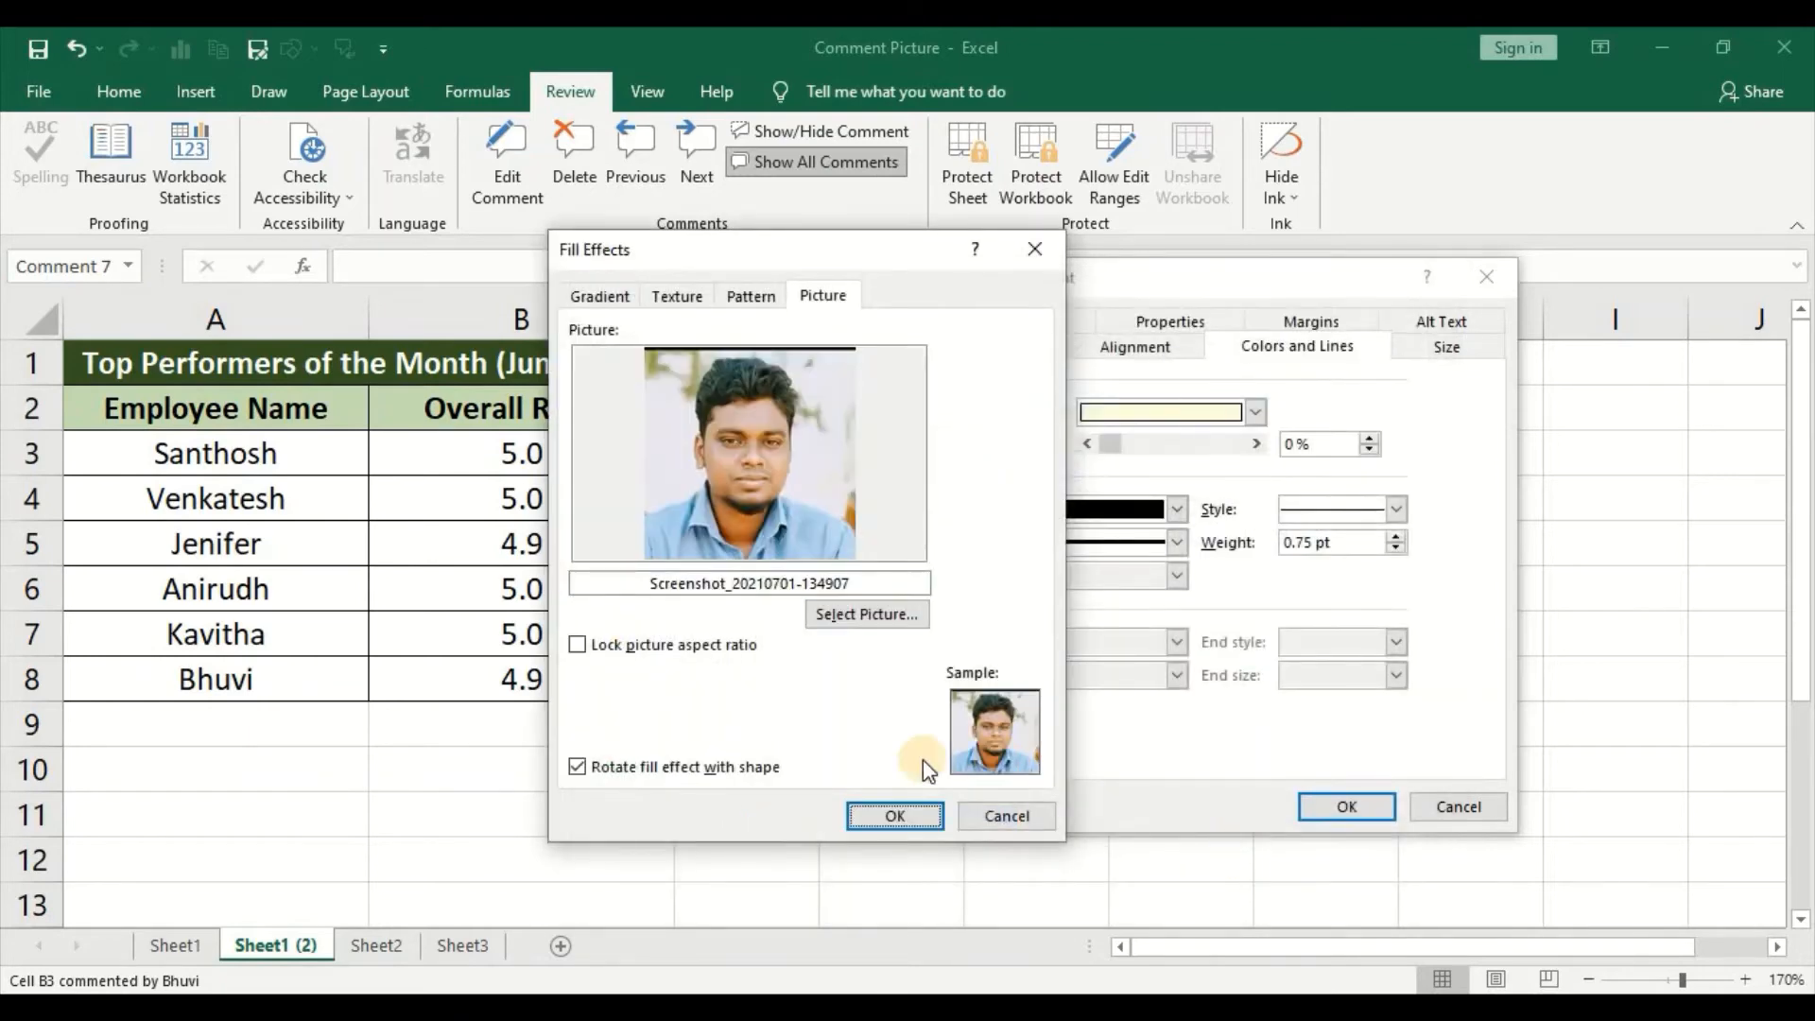
{"action": "left_click", "coordinate": [911, 811]}
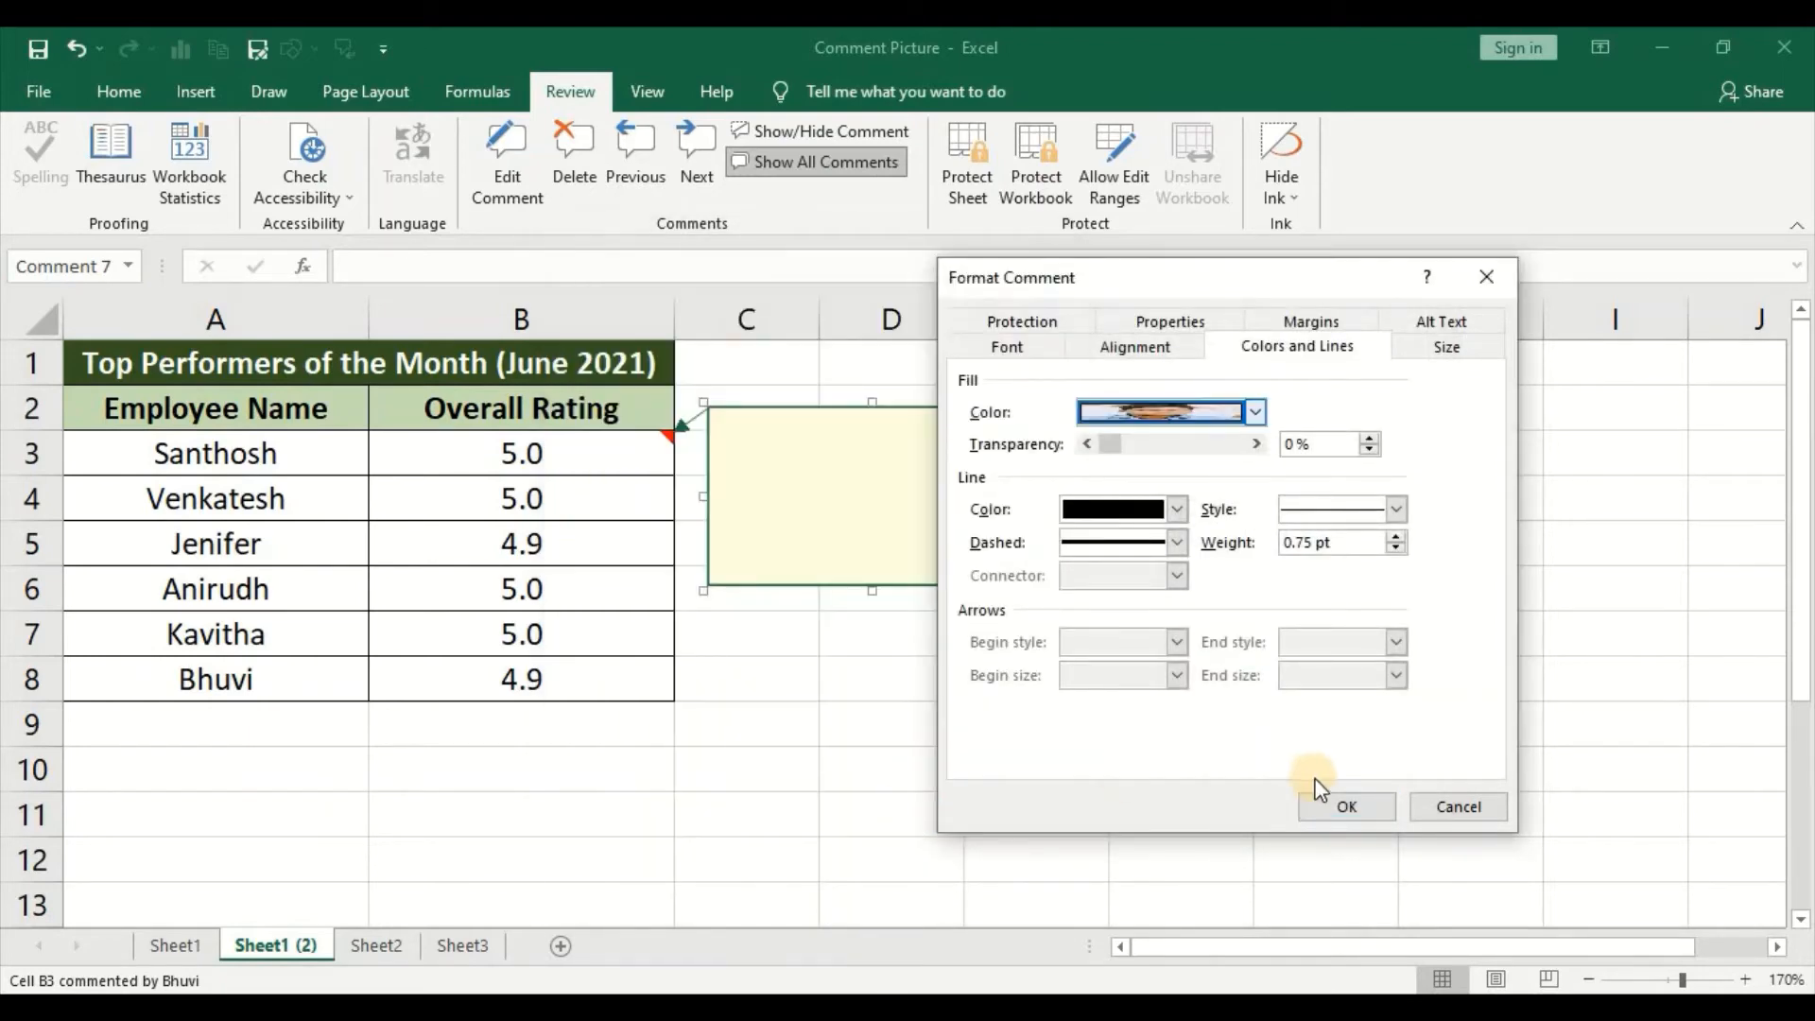
{"action": "left_click", "coordinate": [1333, 804]}
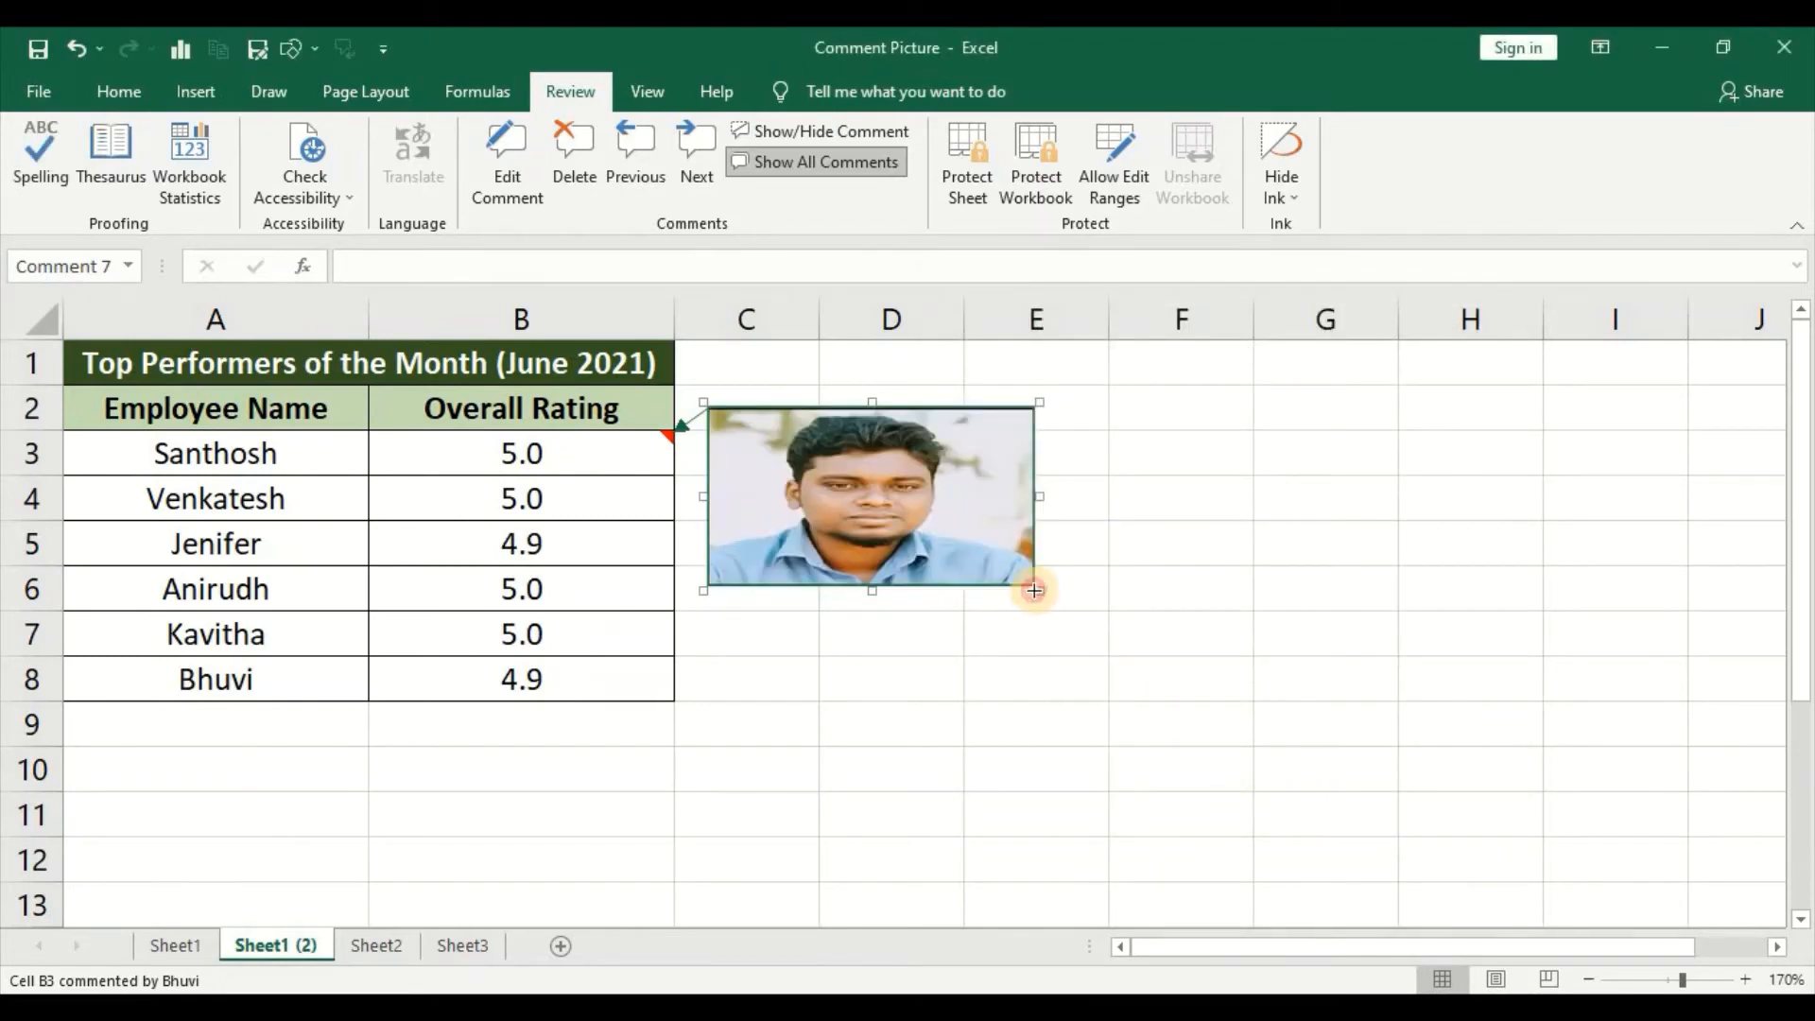
- Resize the B3 picture comment to roughly square proportions and change its shape to an oval
{"action": "left_click_drag", "start_coordinate": [1036, 589], "coordinate": [936, 619]}
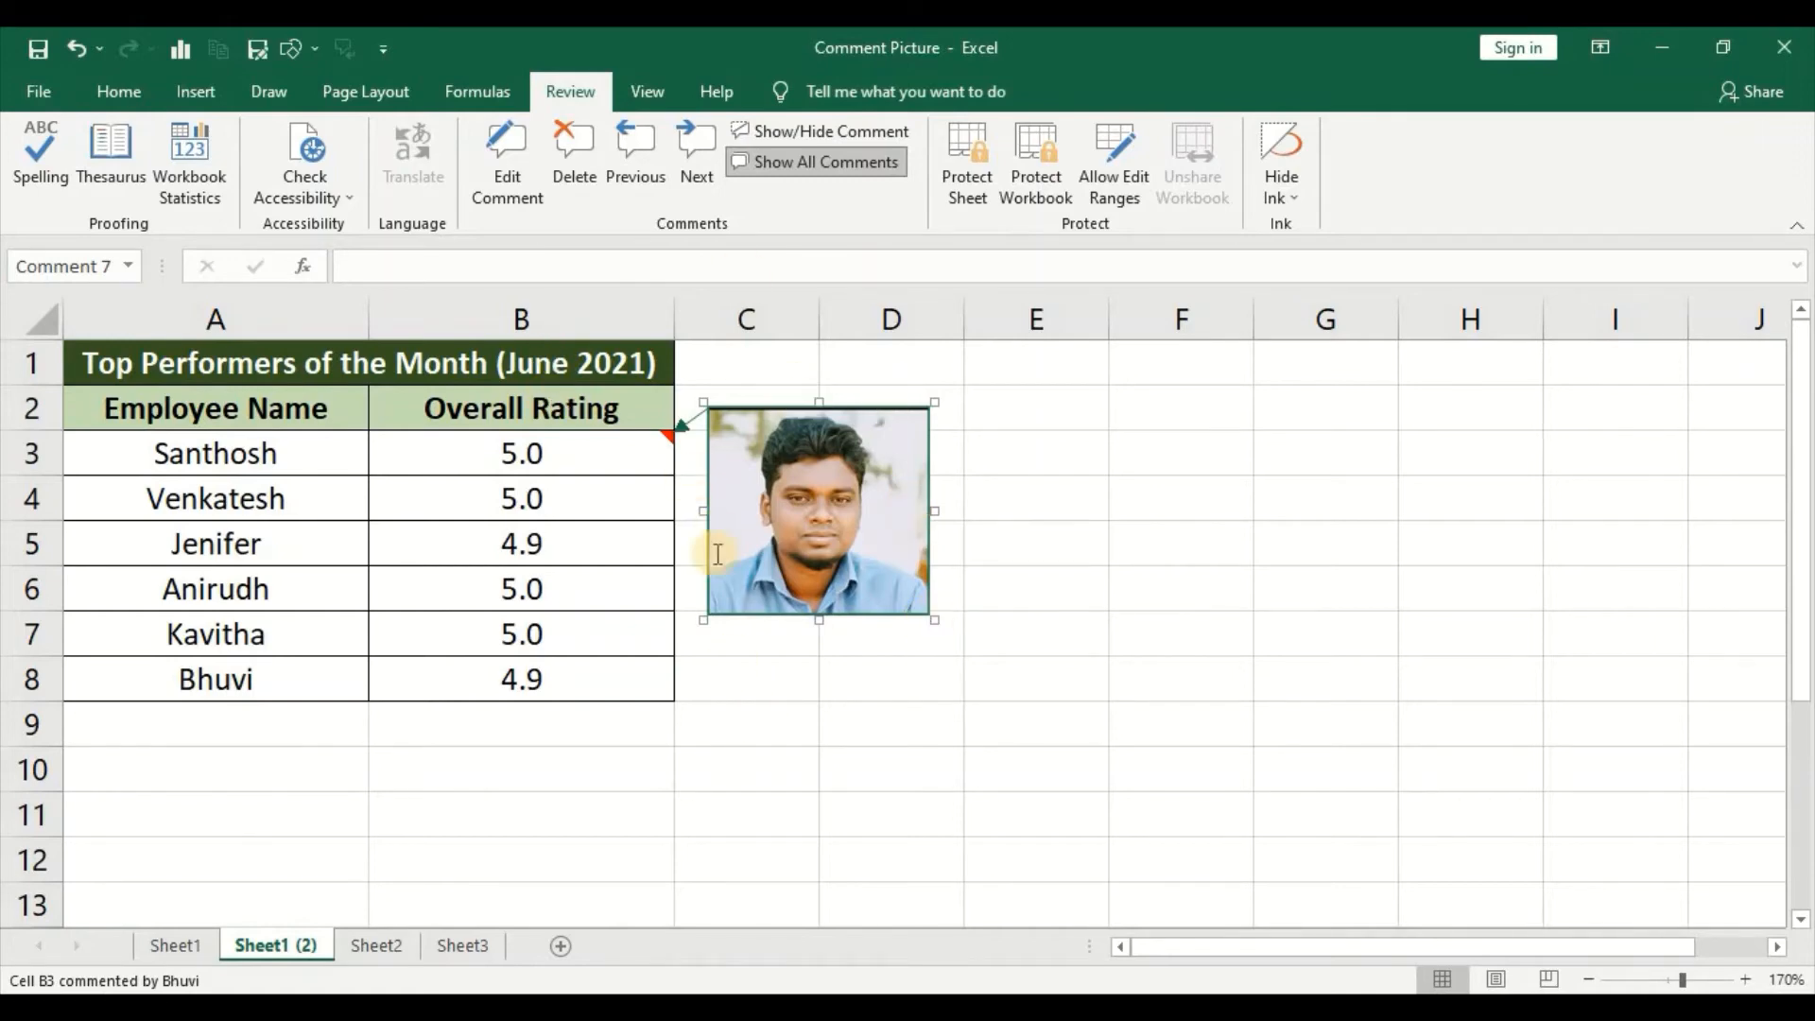
{"action": "left_click", "coordinate": [310, 45]}
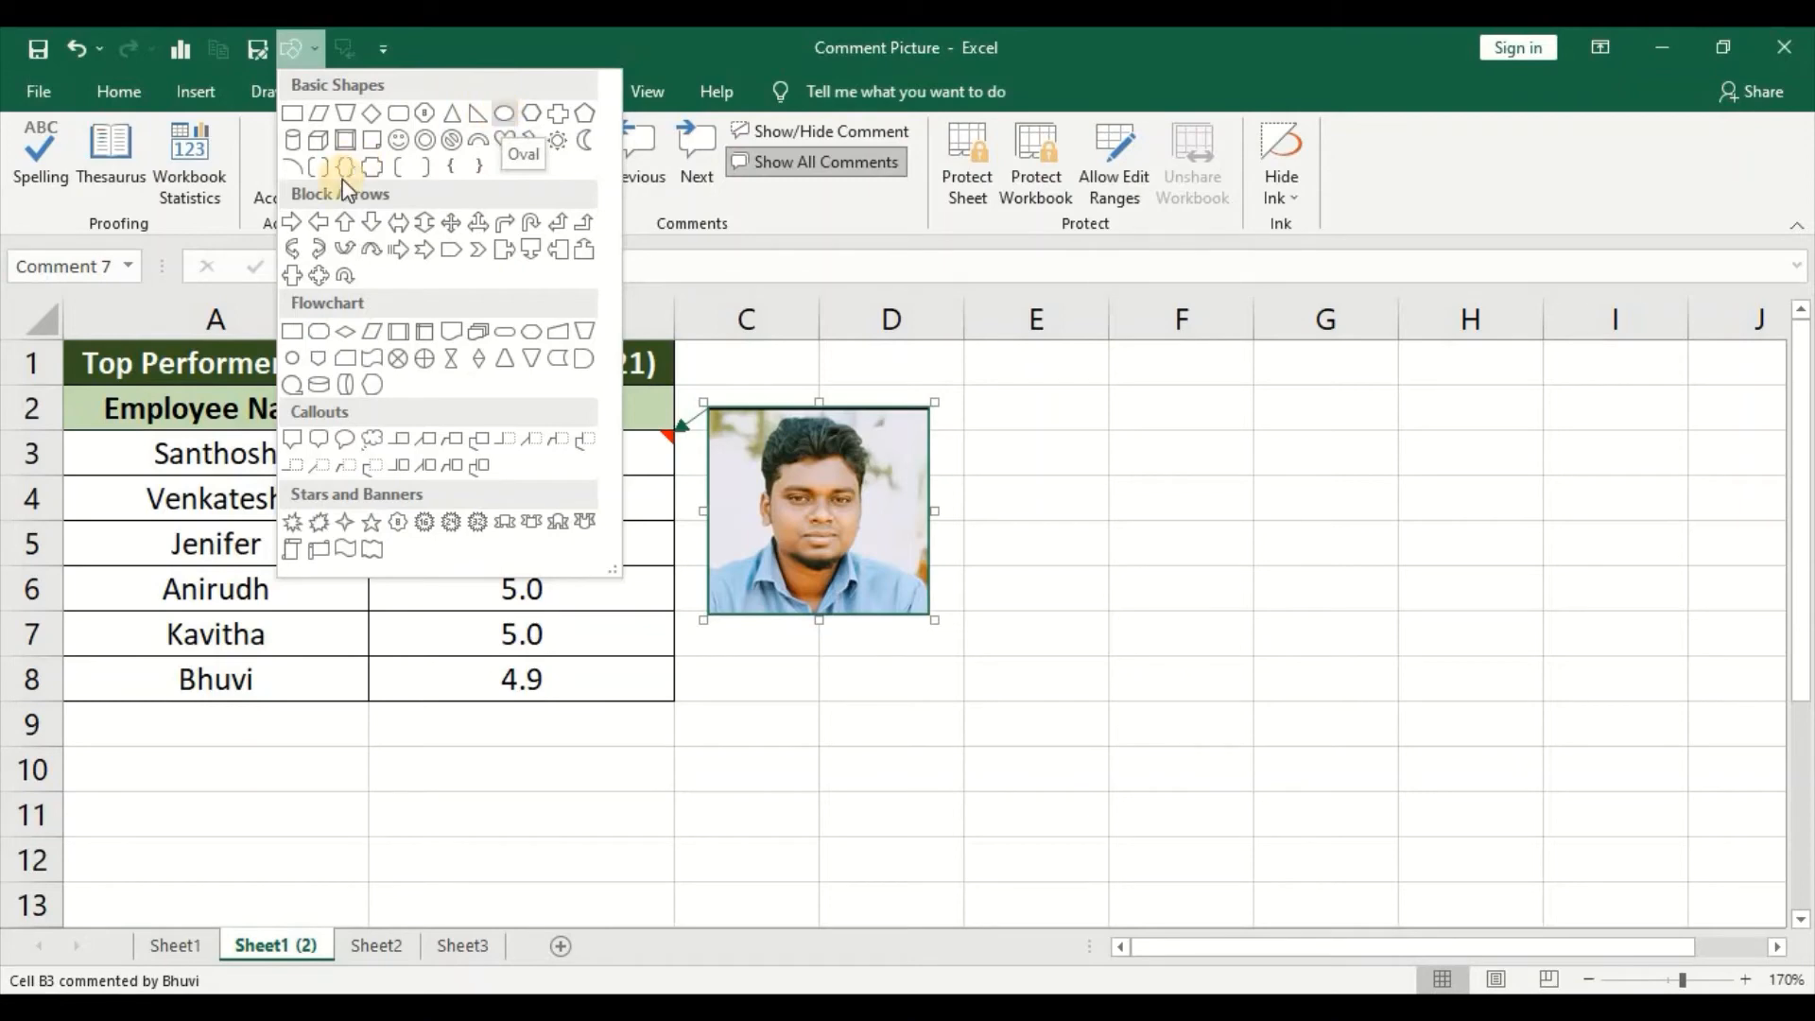
{"action": "left_click", "coordinate": [503, 111]}
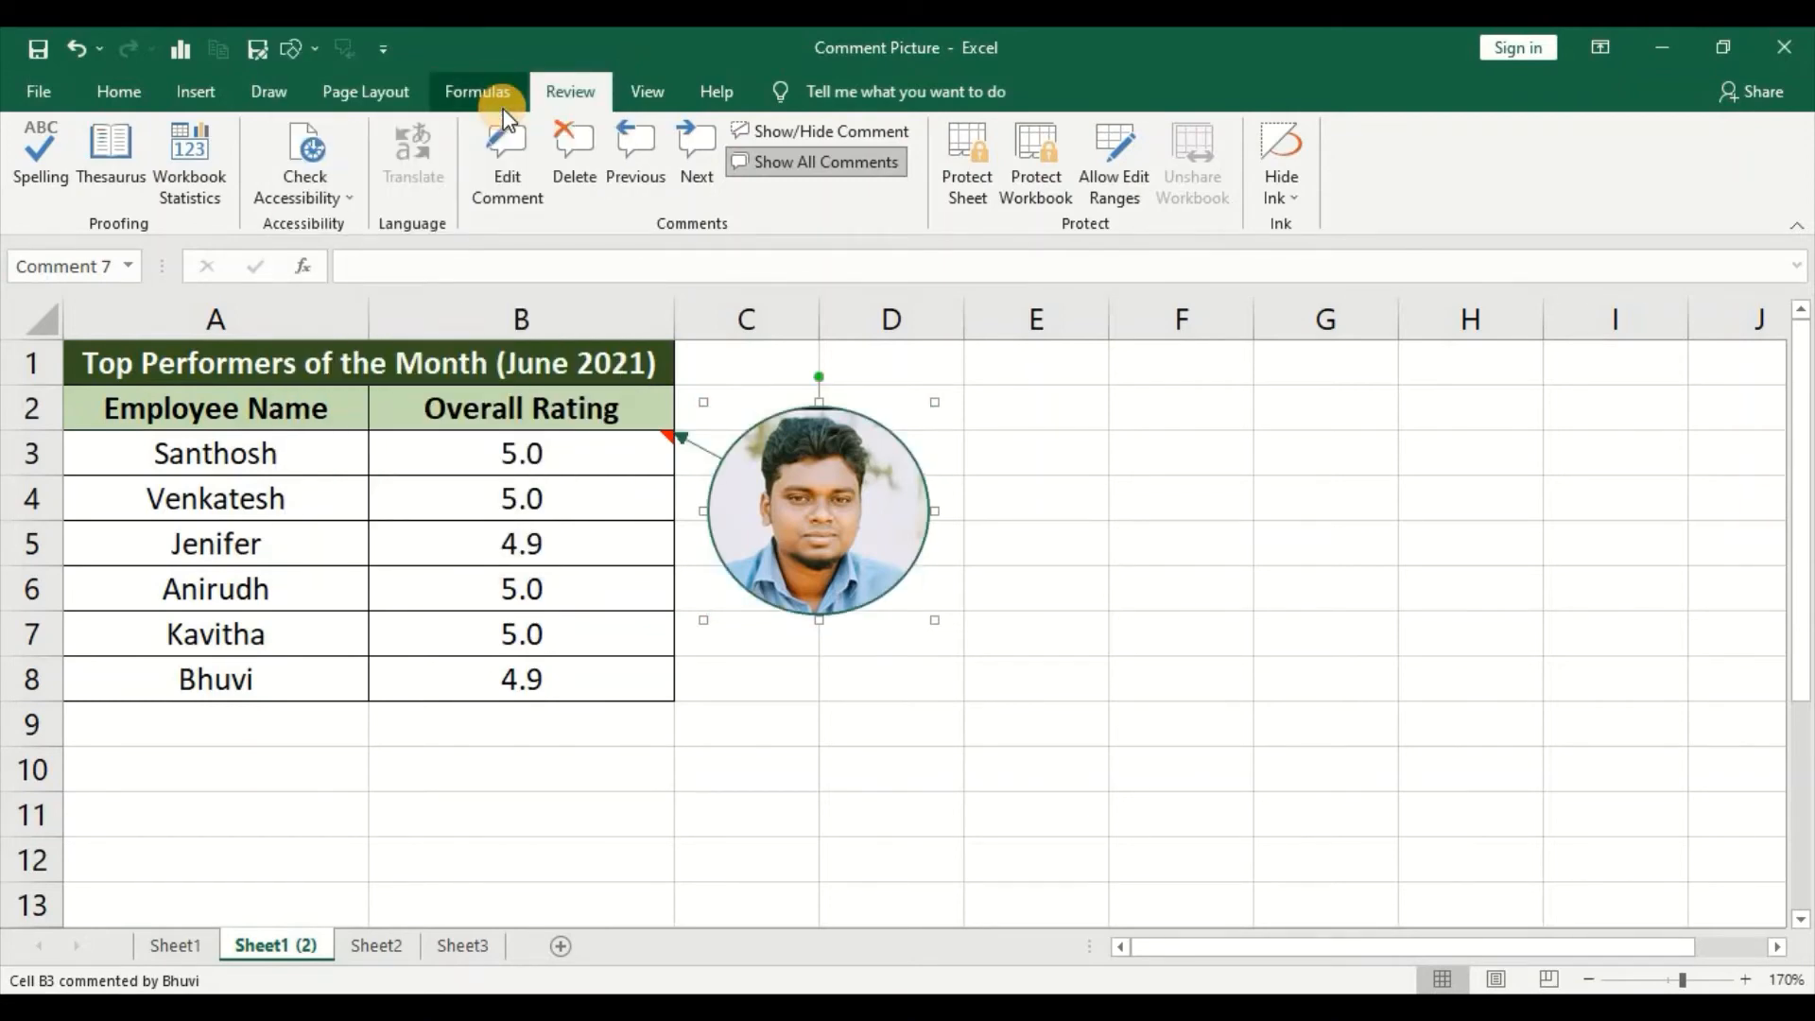
{"action": "left_click", "coordinate": [792, 700]}
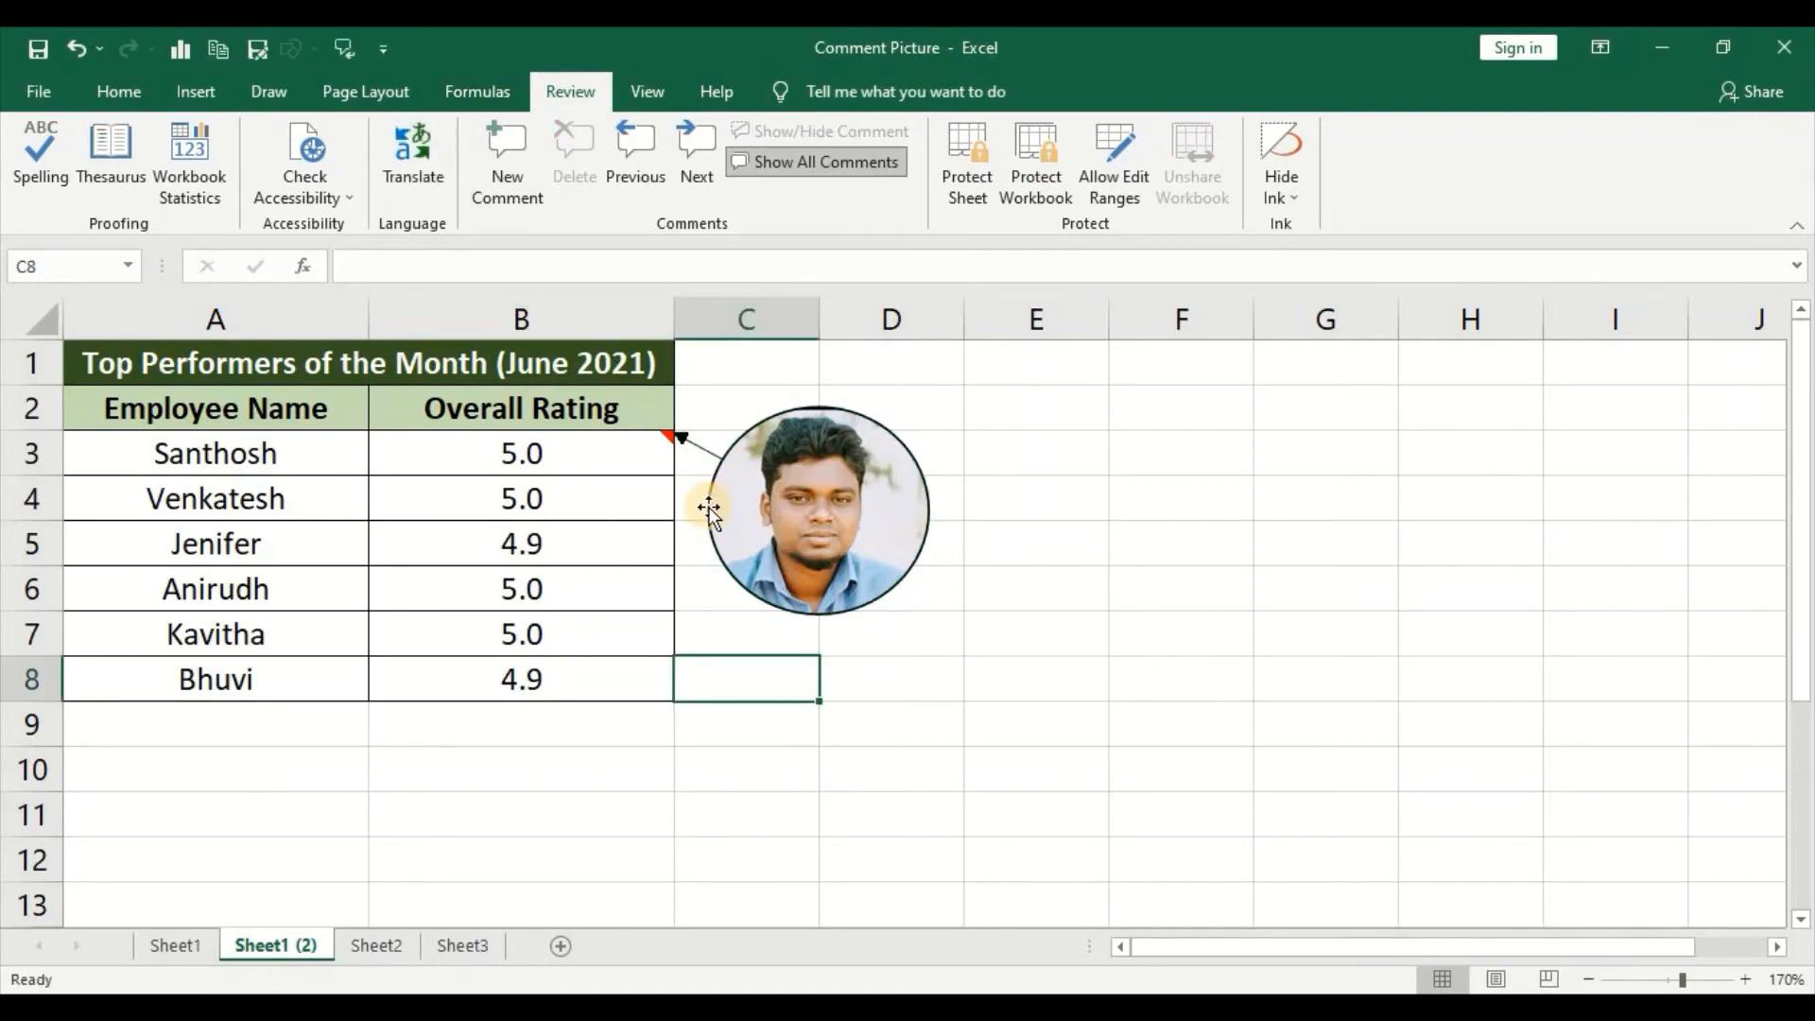
- Copy cell B3 and paste only its comment onto cell B8 using Paste Special with the Comments option
{"action": "left_click", "coordinate": [564, 523]}
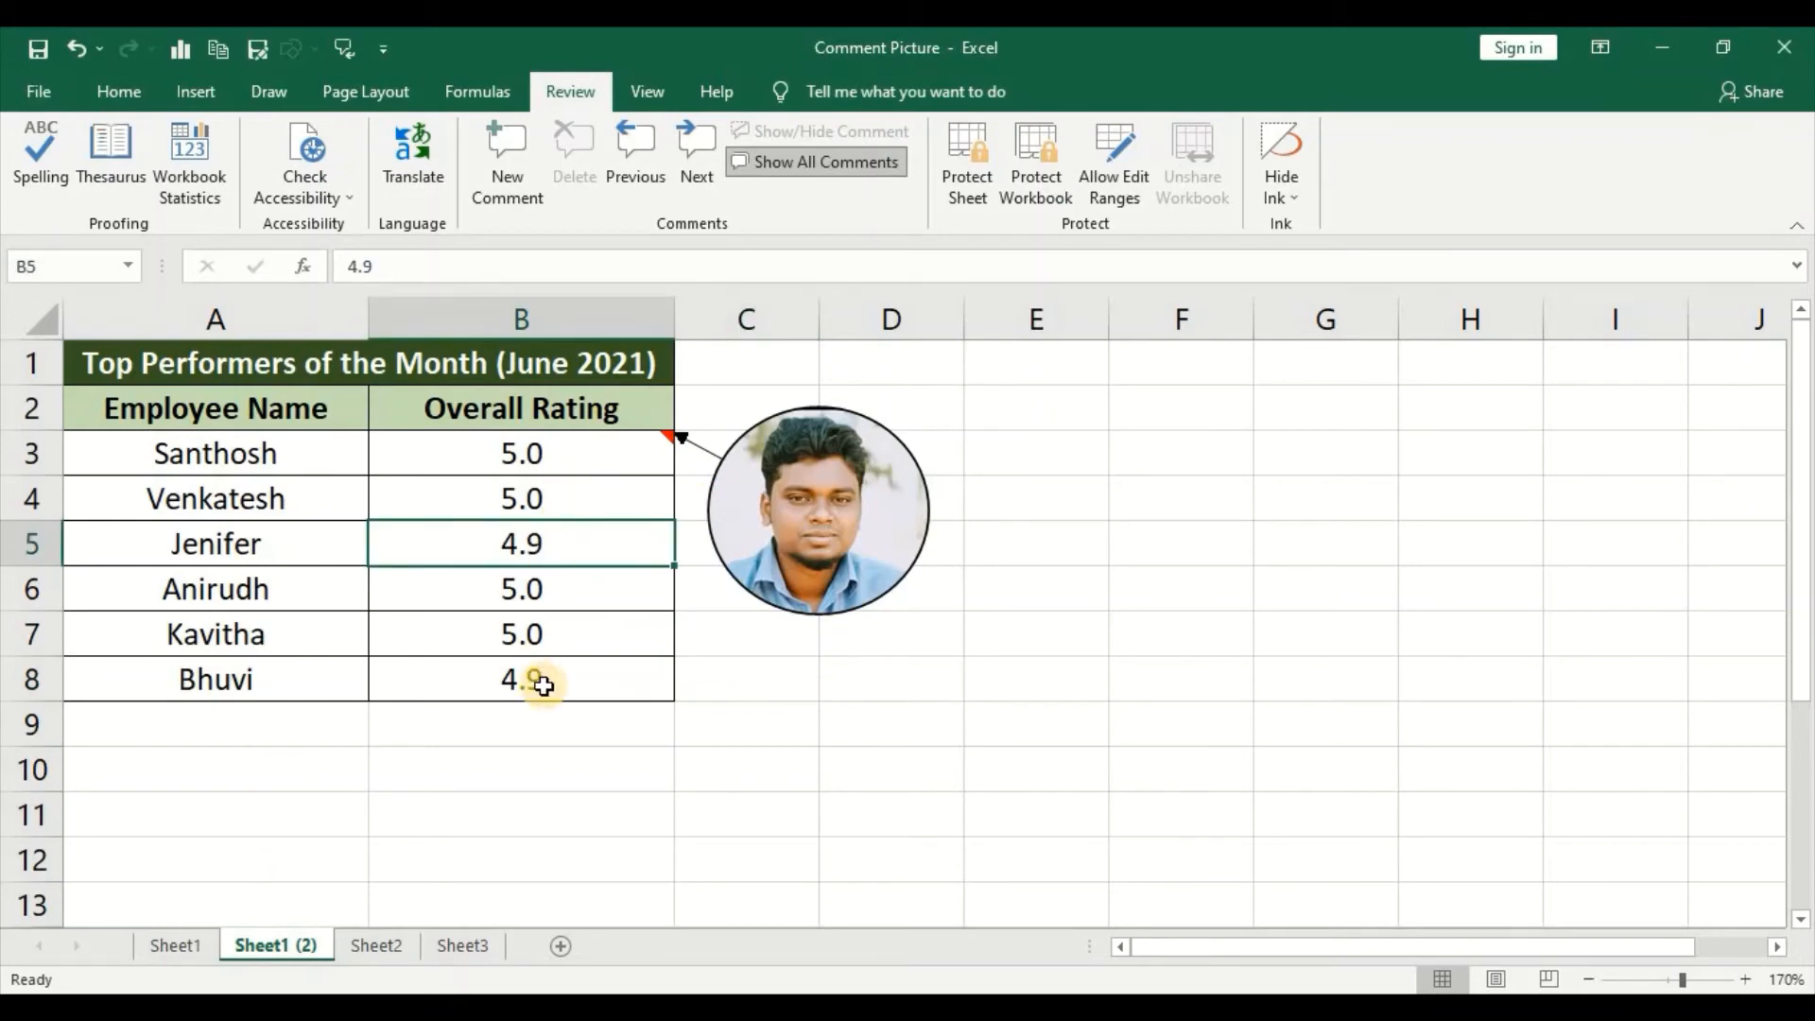
{"action": "left_click", "coordinate": [547, 487]}
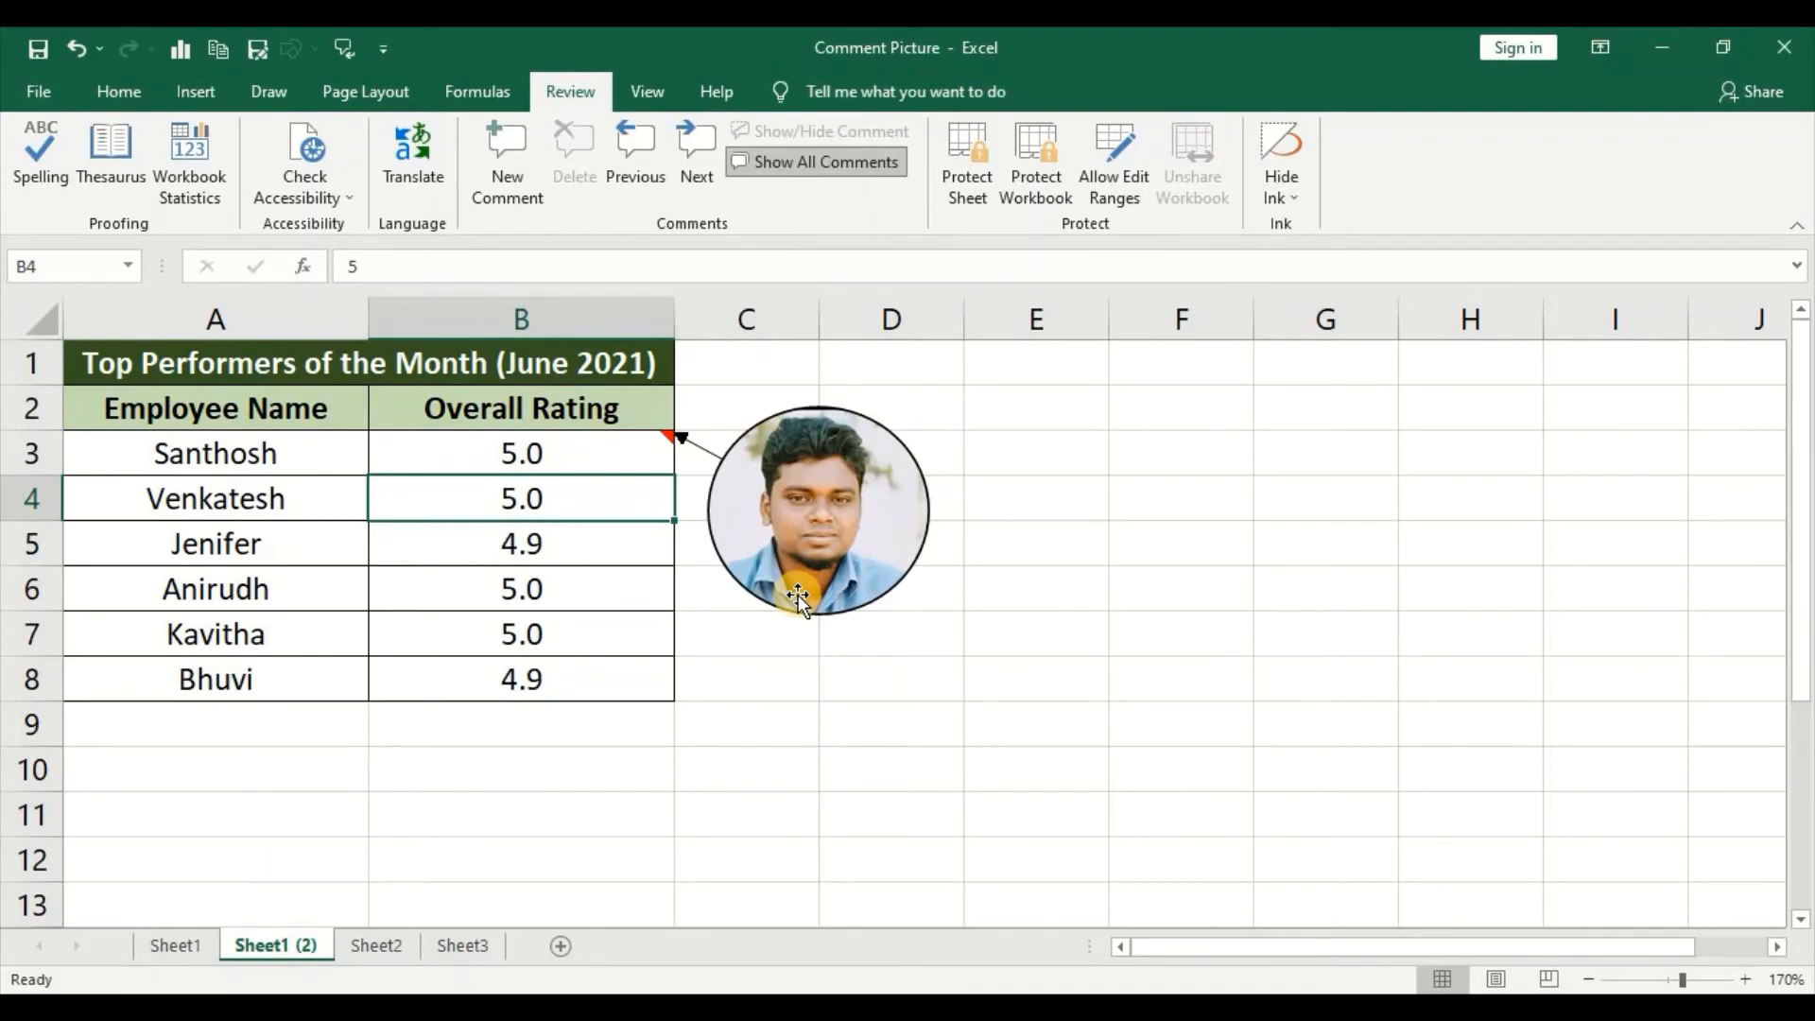
{"action": "left_click", "coordinate": [588, 455]}
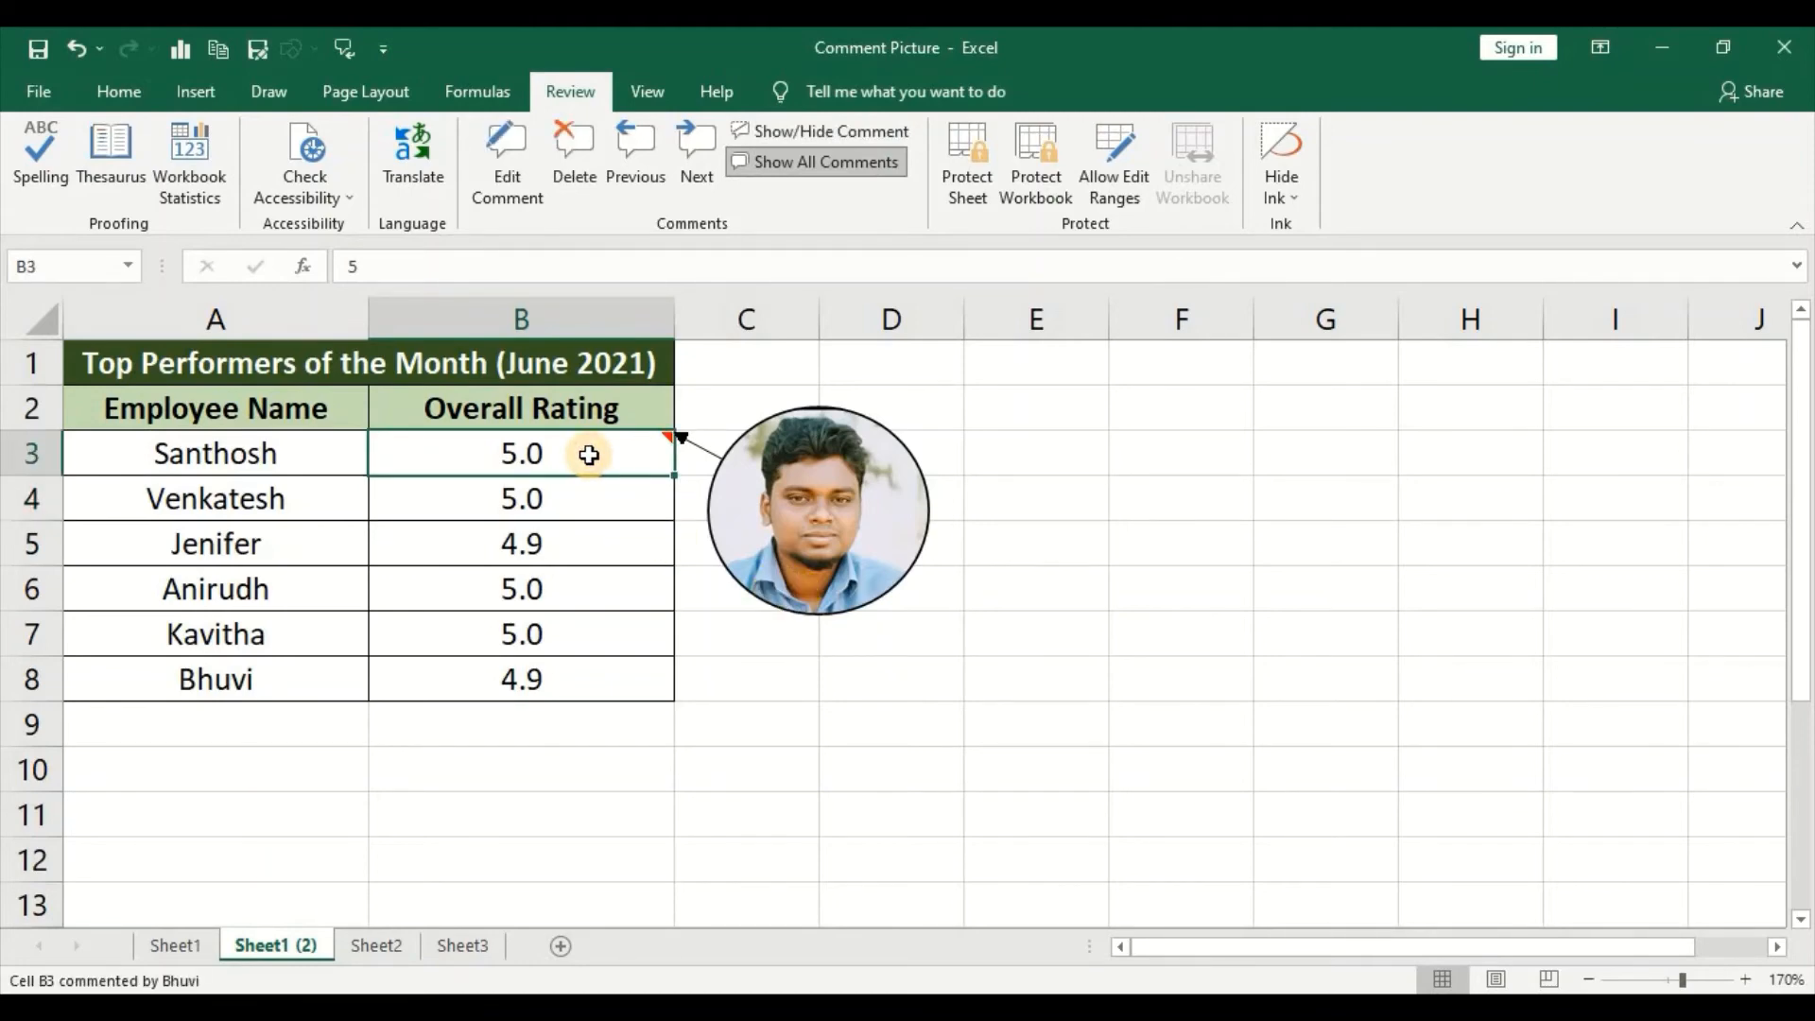
{"action": "key", "text": "ctrl+c"}
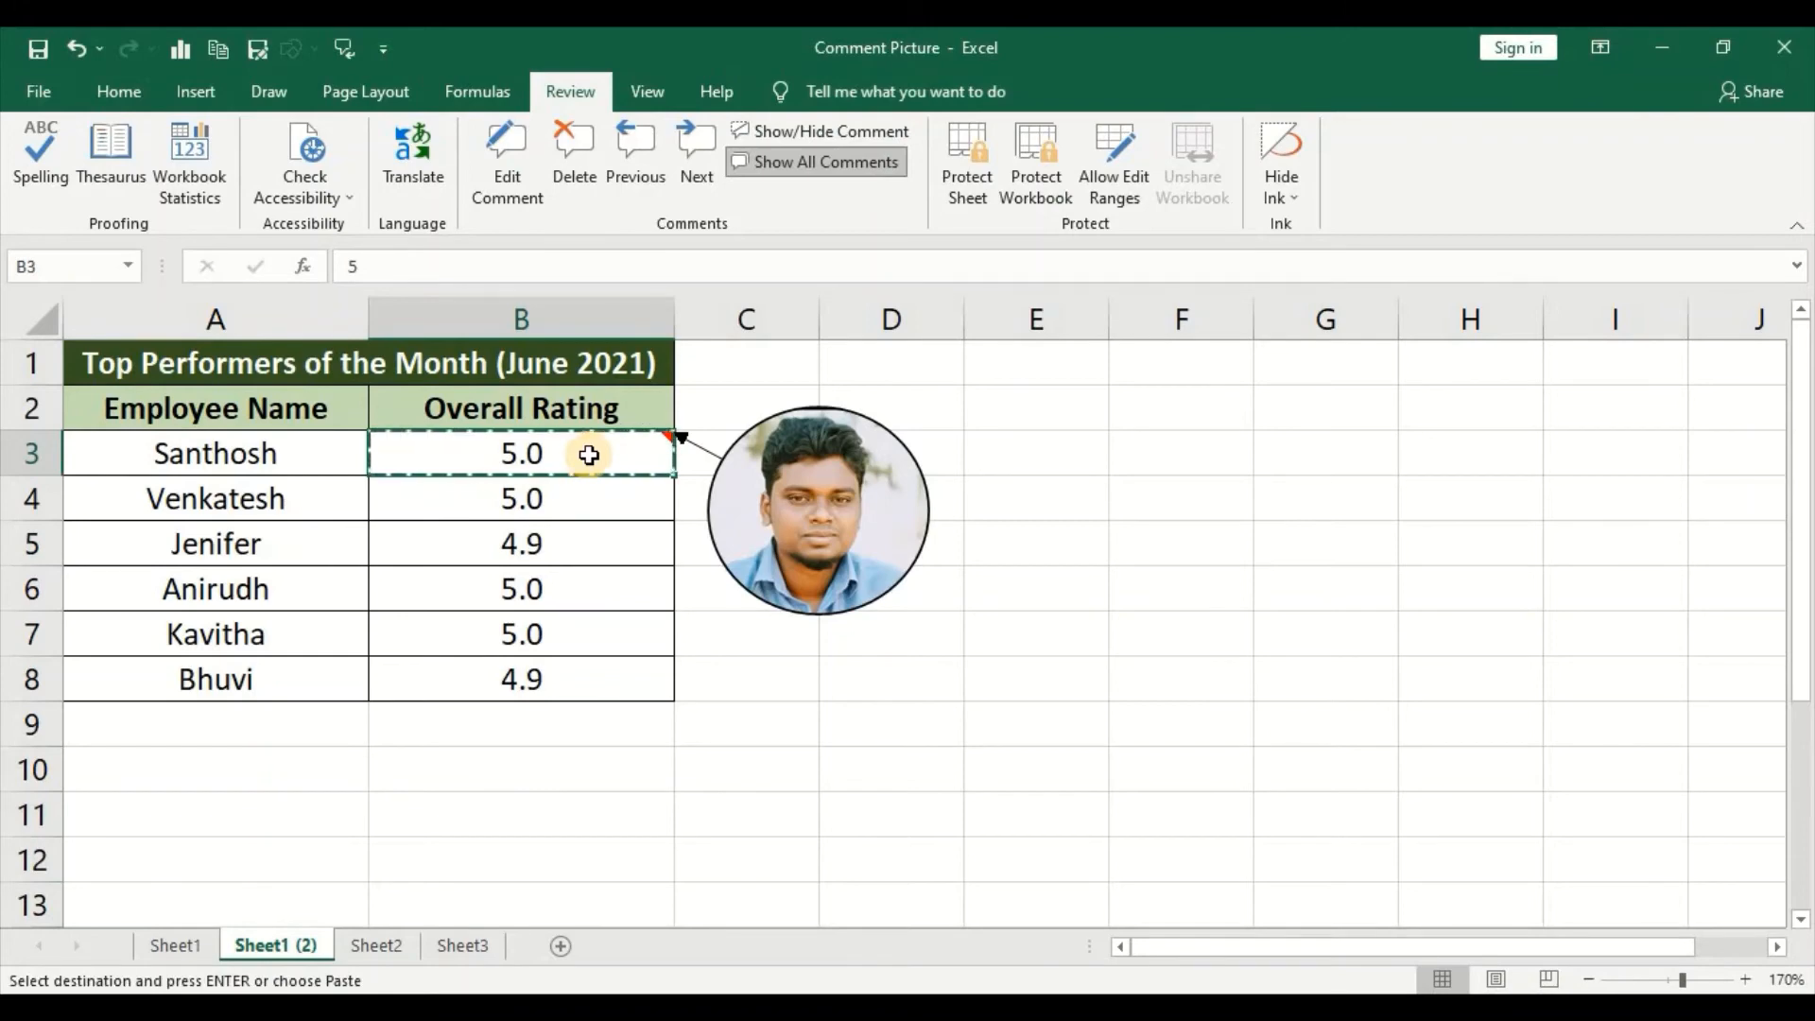
{"action": "left_click", "coordinate": [539, 687]}
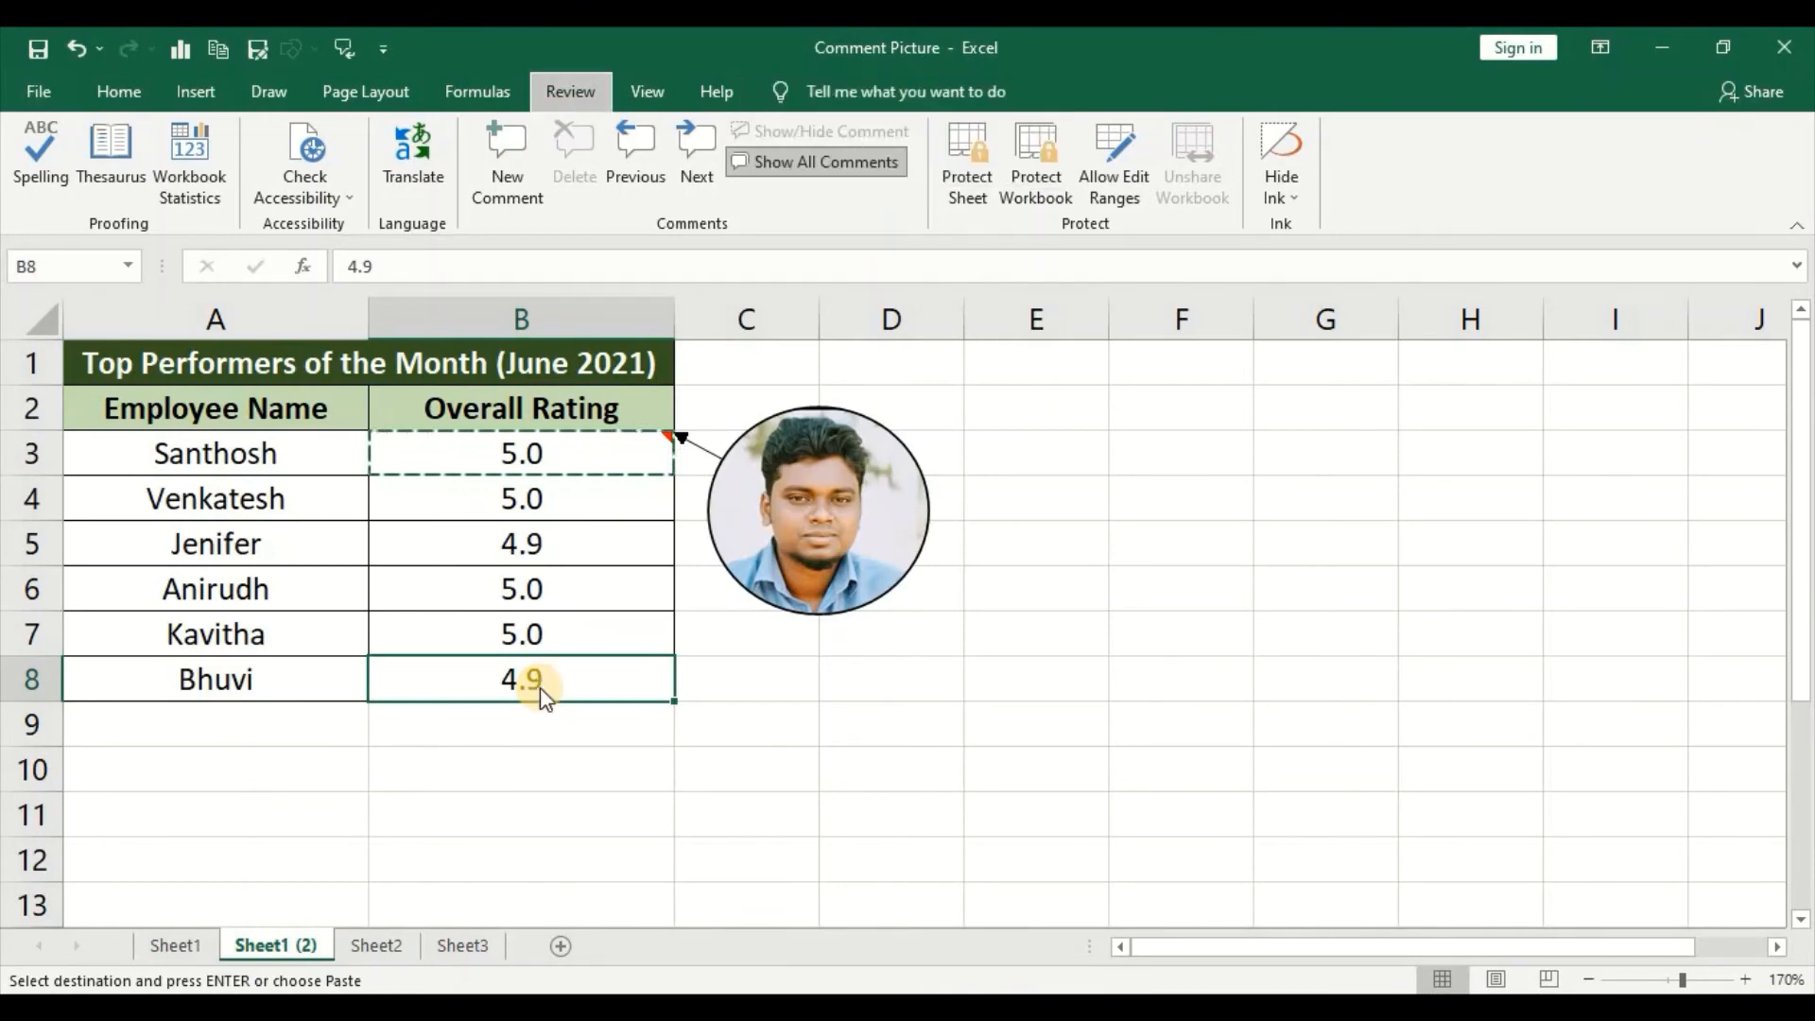
{"action": "key", "text": "alt+e"}
{"action": "key", "text": "s"}
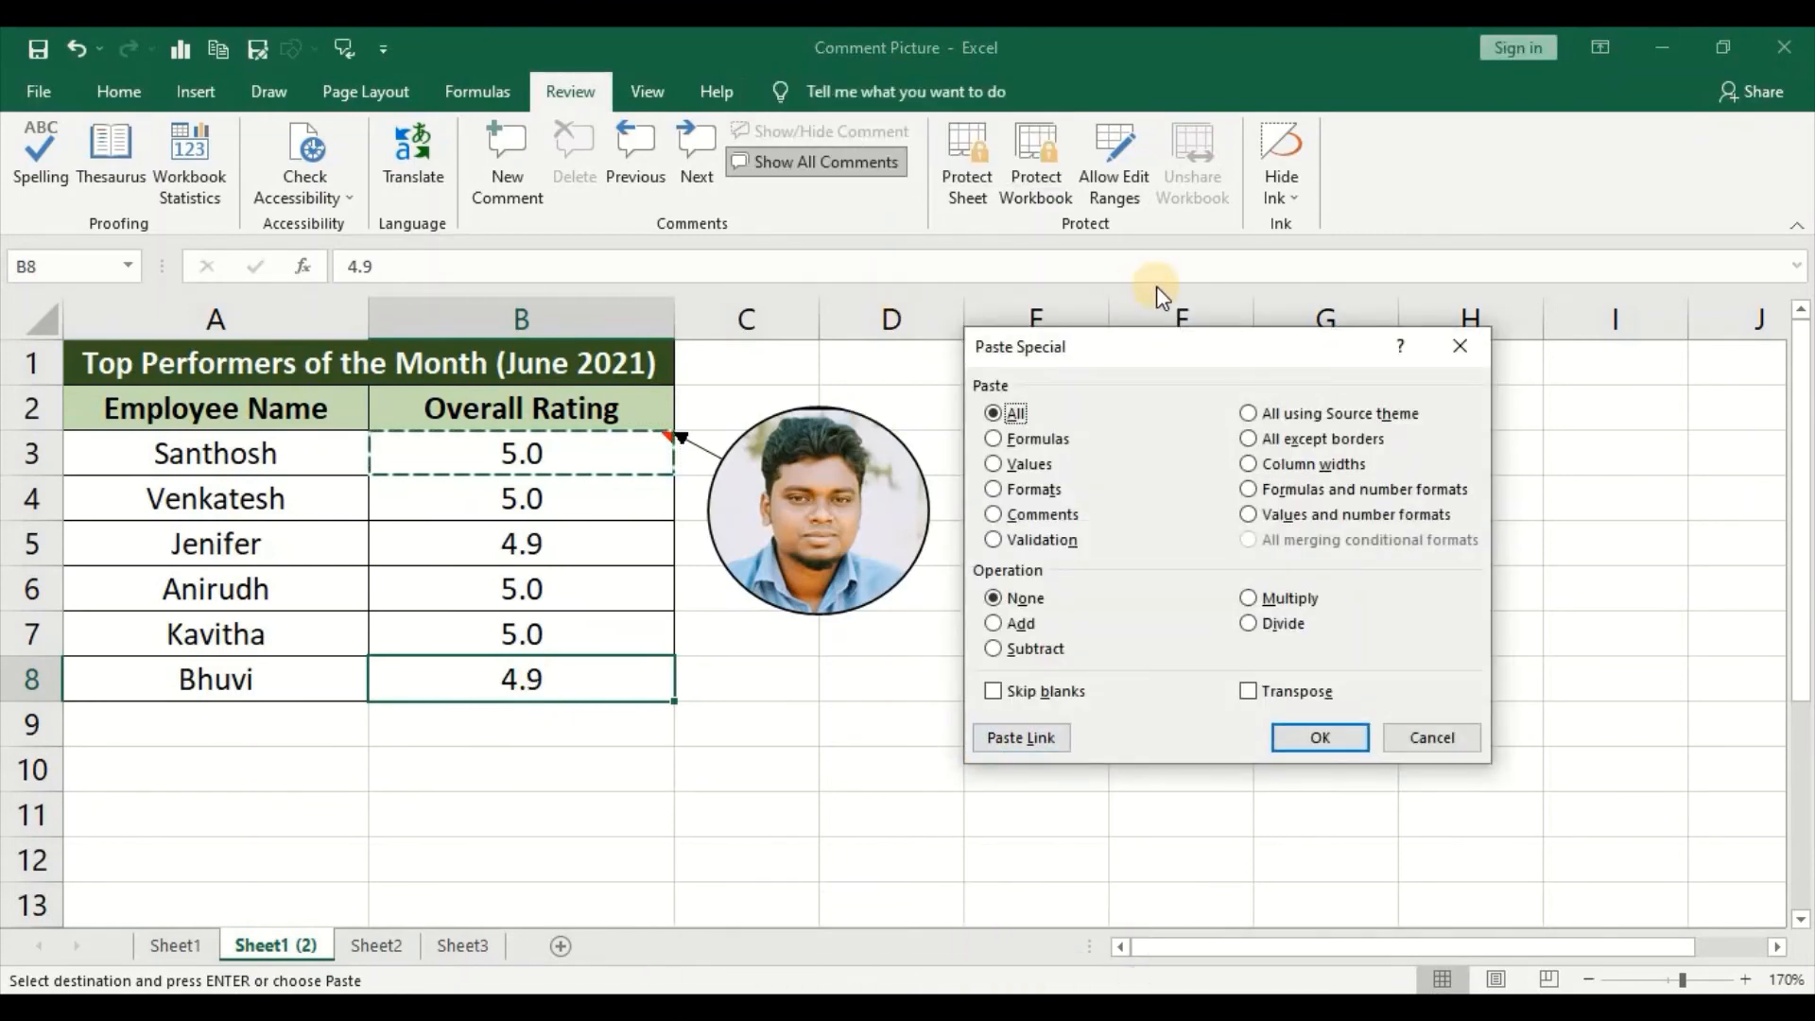
{"action": "left_click", "coordinate": [990, 514]}
{"action": "left_click", "coordinate": [1339, 726]}
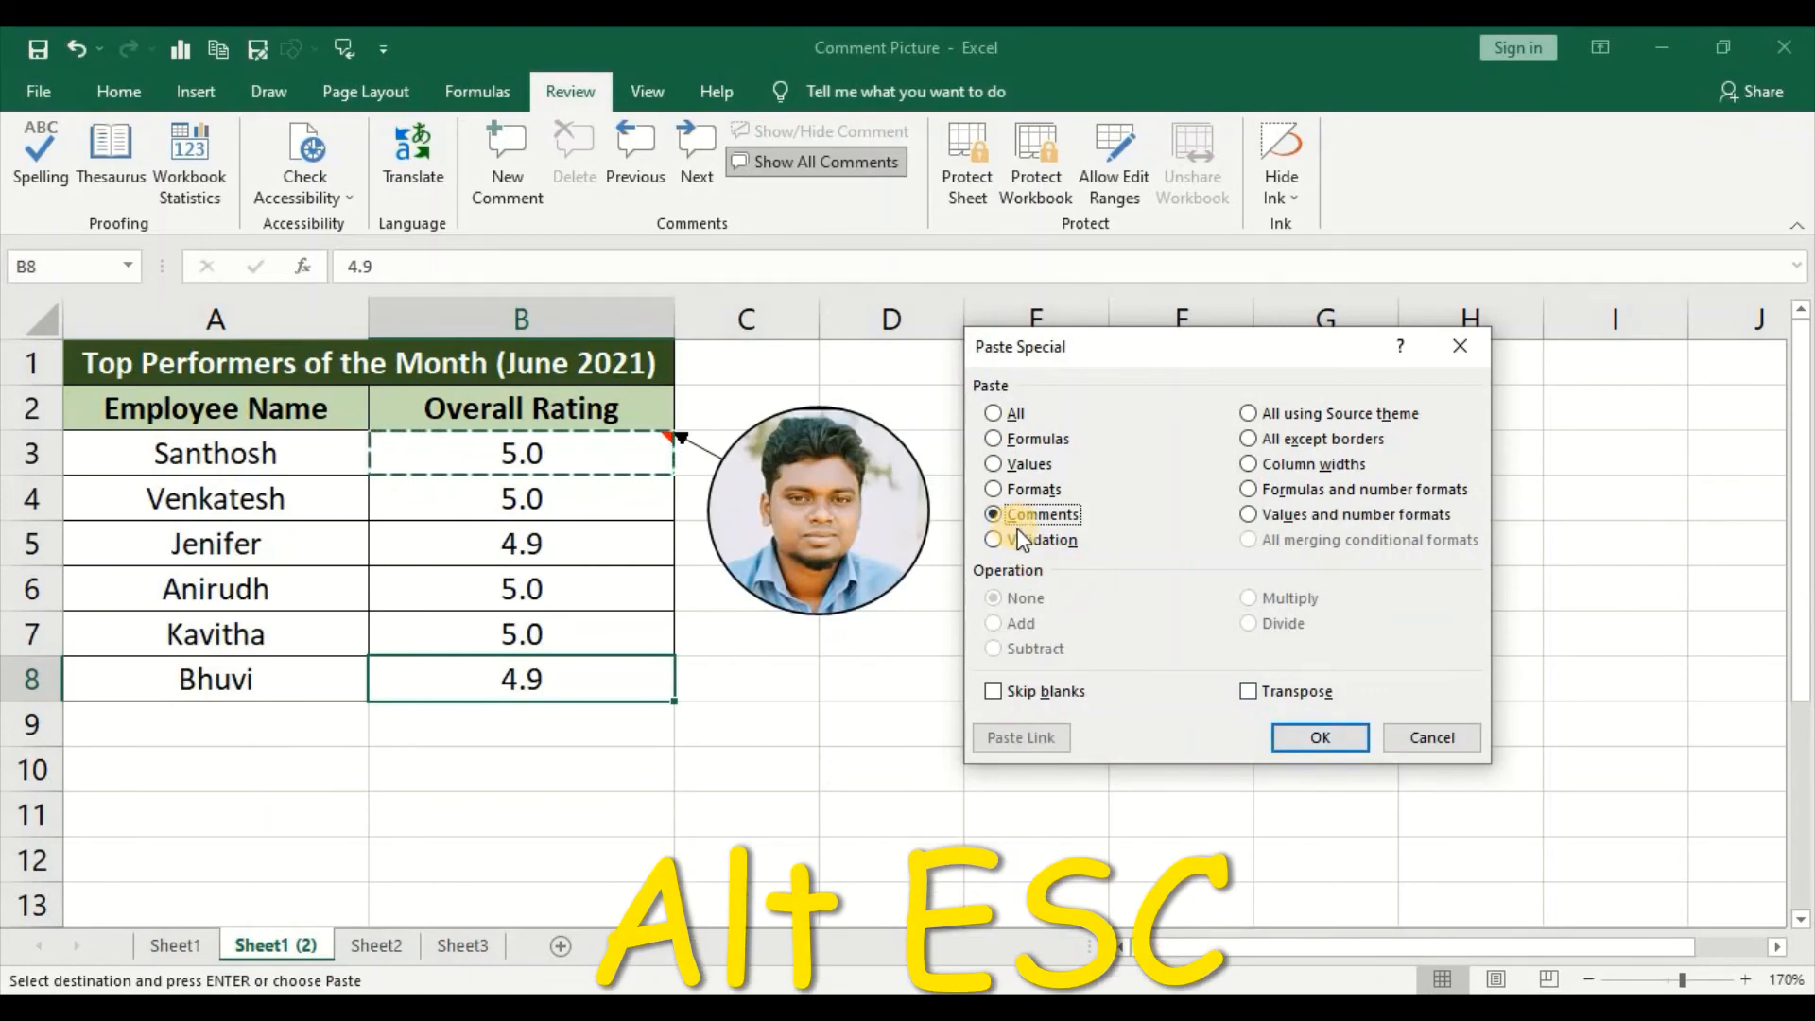
{"action": "left_click", "coordinate": [1308, 735]}
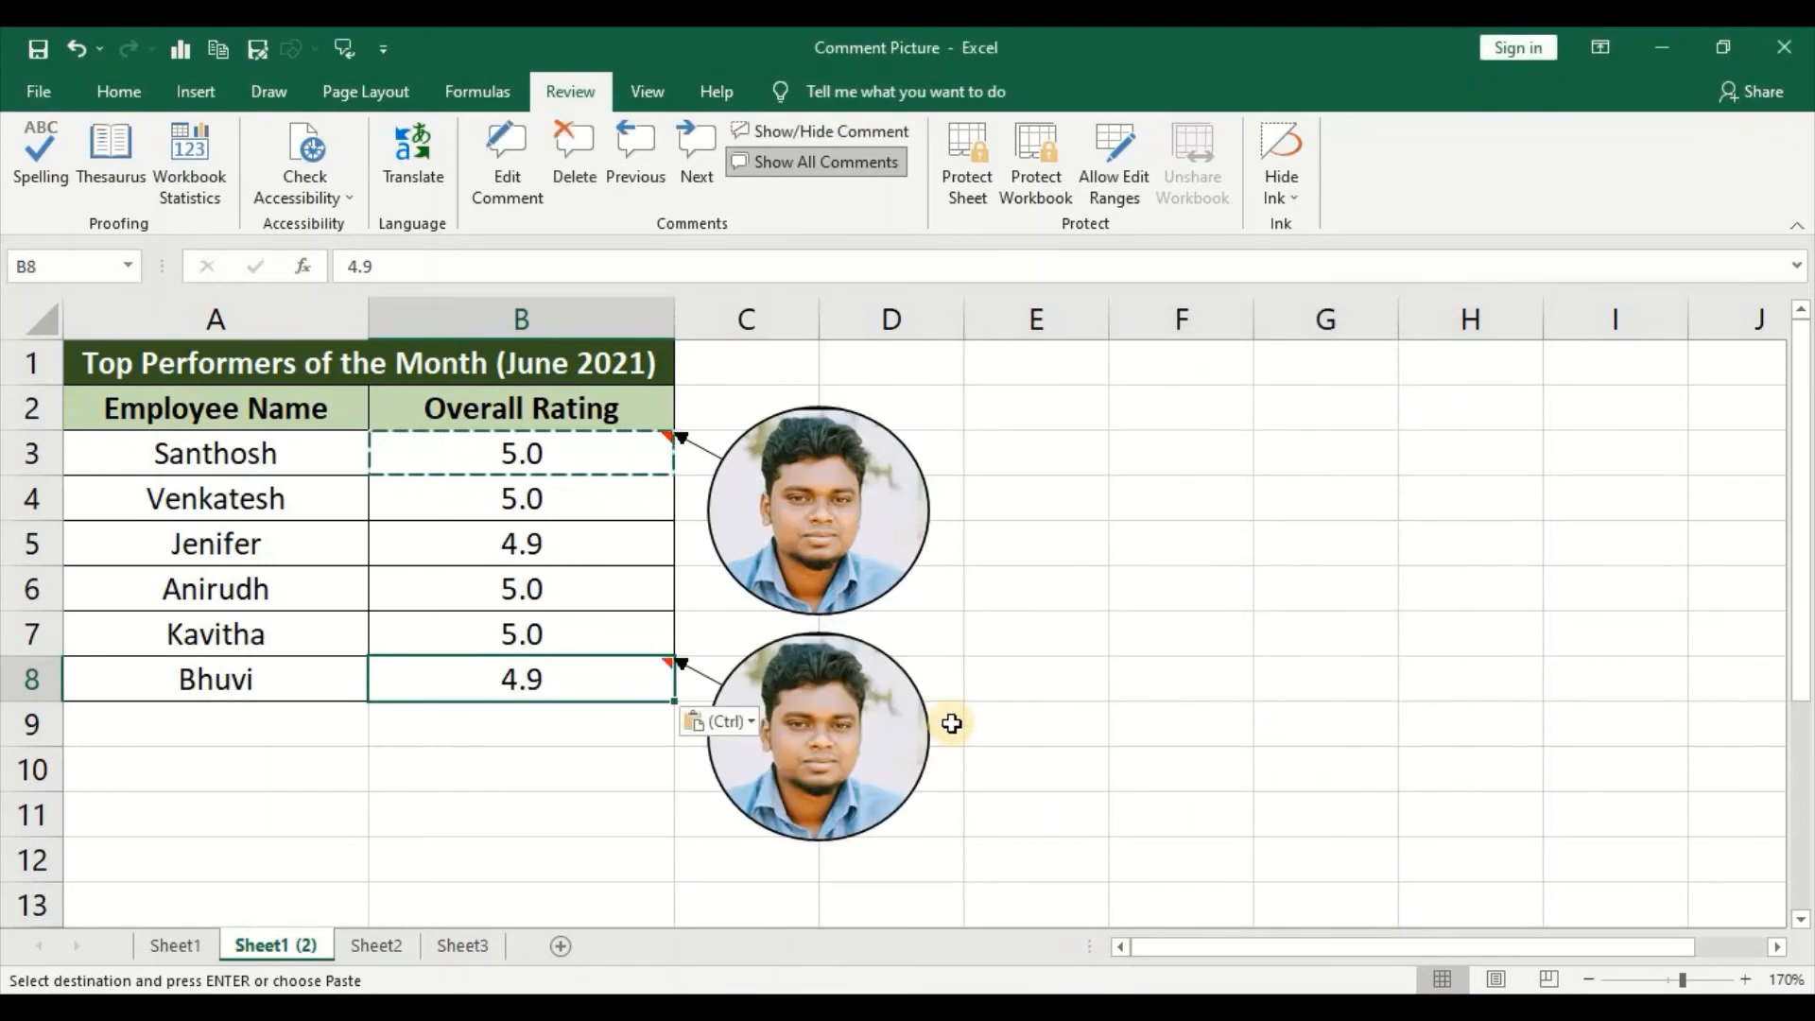
{"action": "left_click", "coordinate": [640, 803]}
{"action": "left_click", "coordinate": [626, 689]}
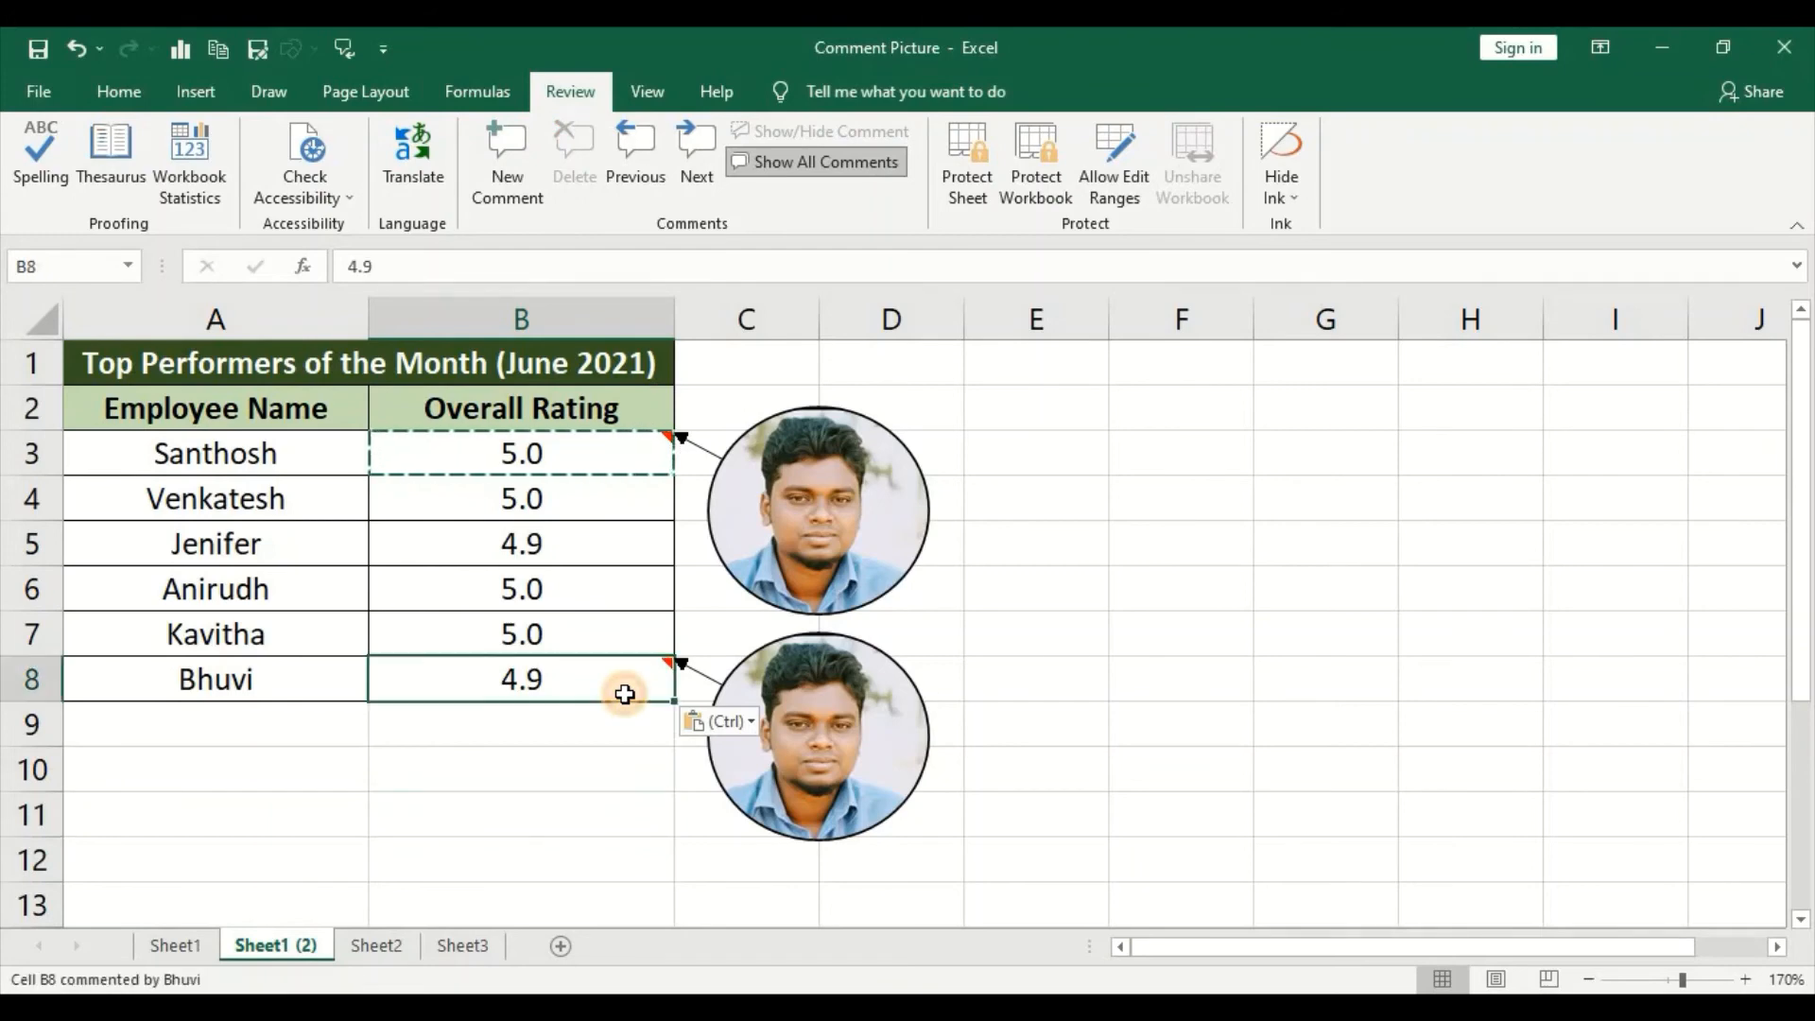
{"action": "left_click", "coordinate": [866, 825]}
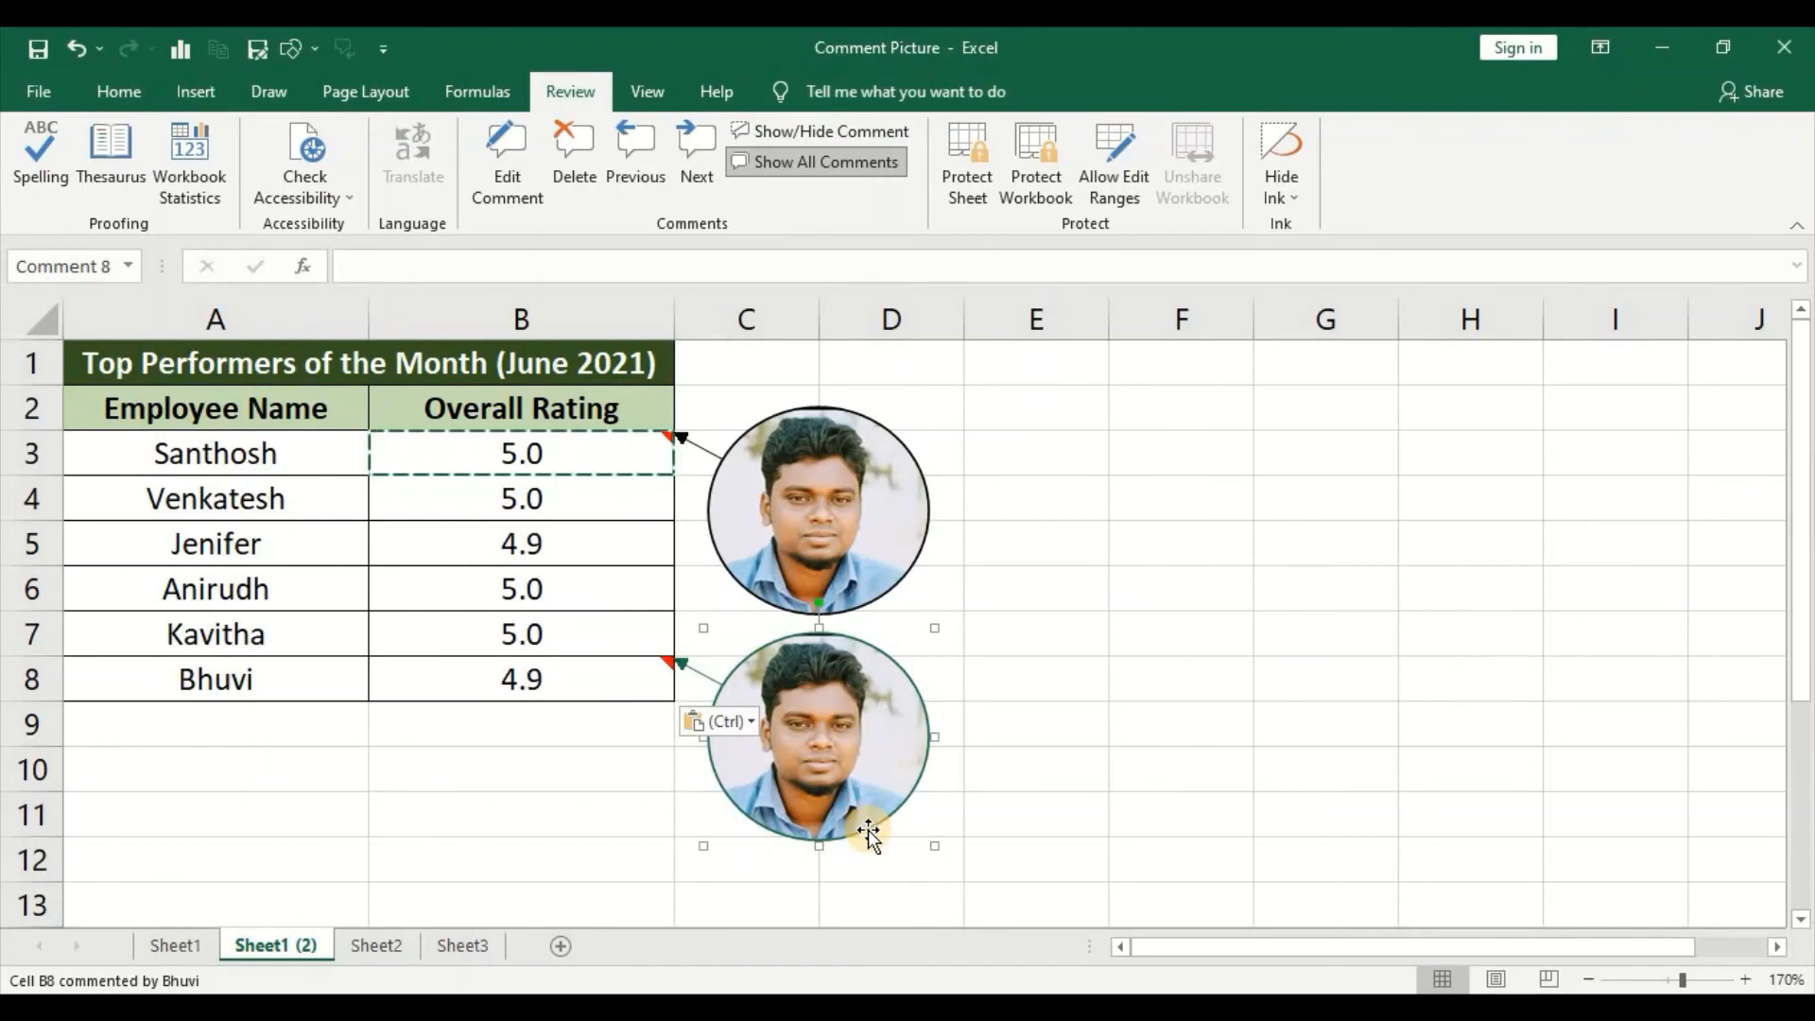
{"action": "right_click", "coordinate": [871, 835]}
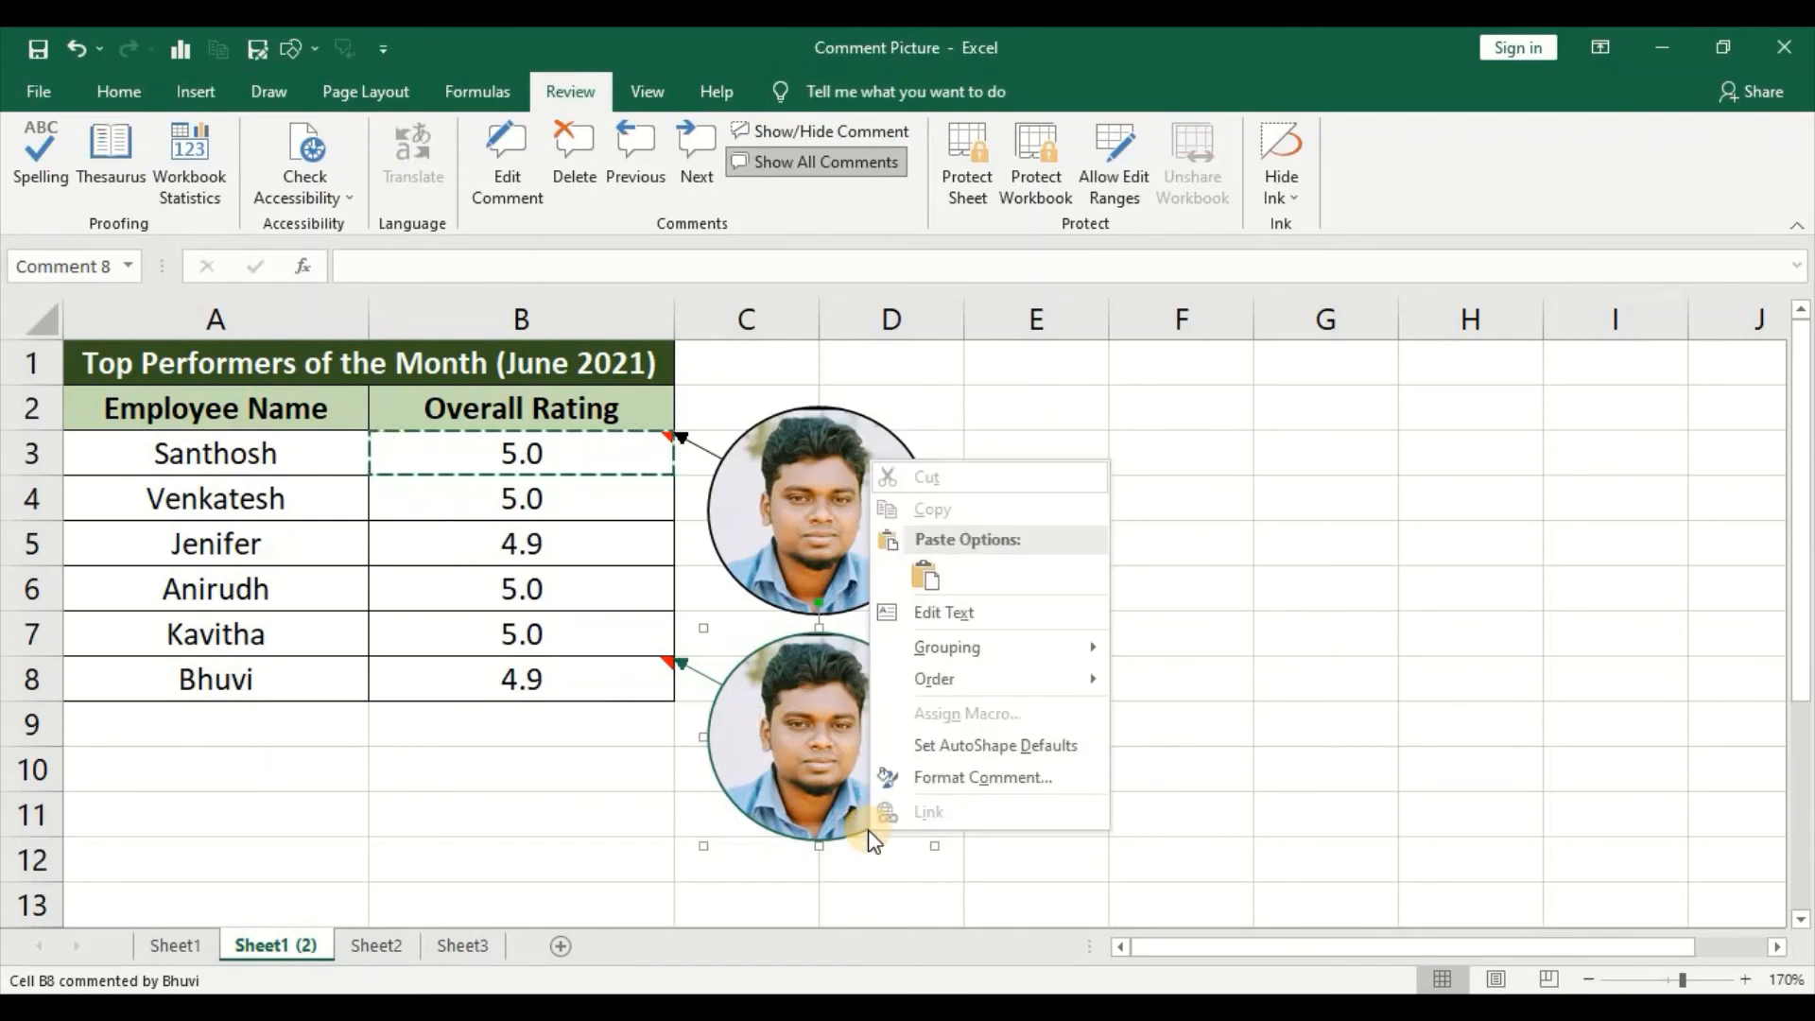
{"action": "left_click", "coordinate": [932, 777]}
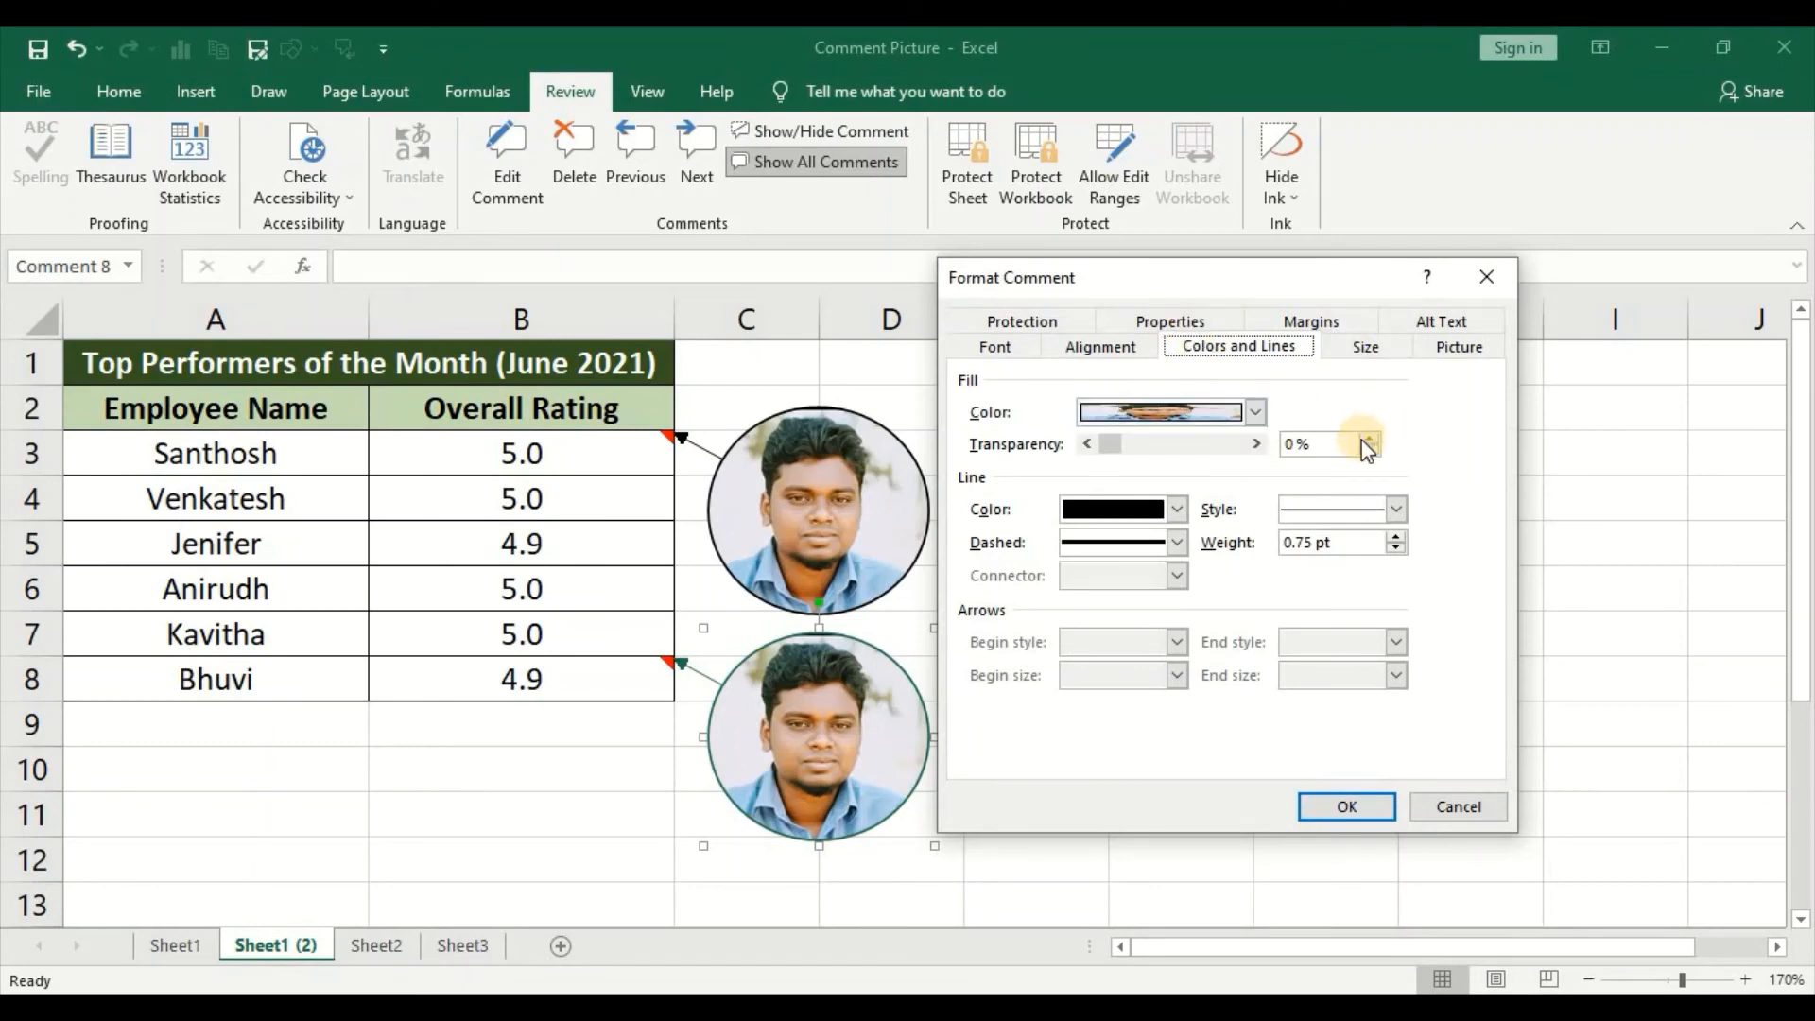
{"action": "left_click", "coordinate": [1255, 413]}
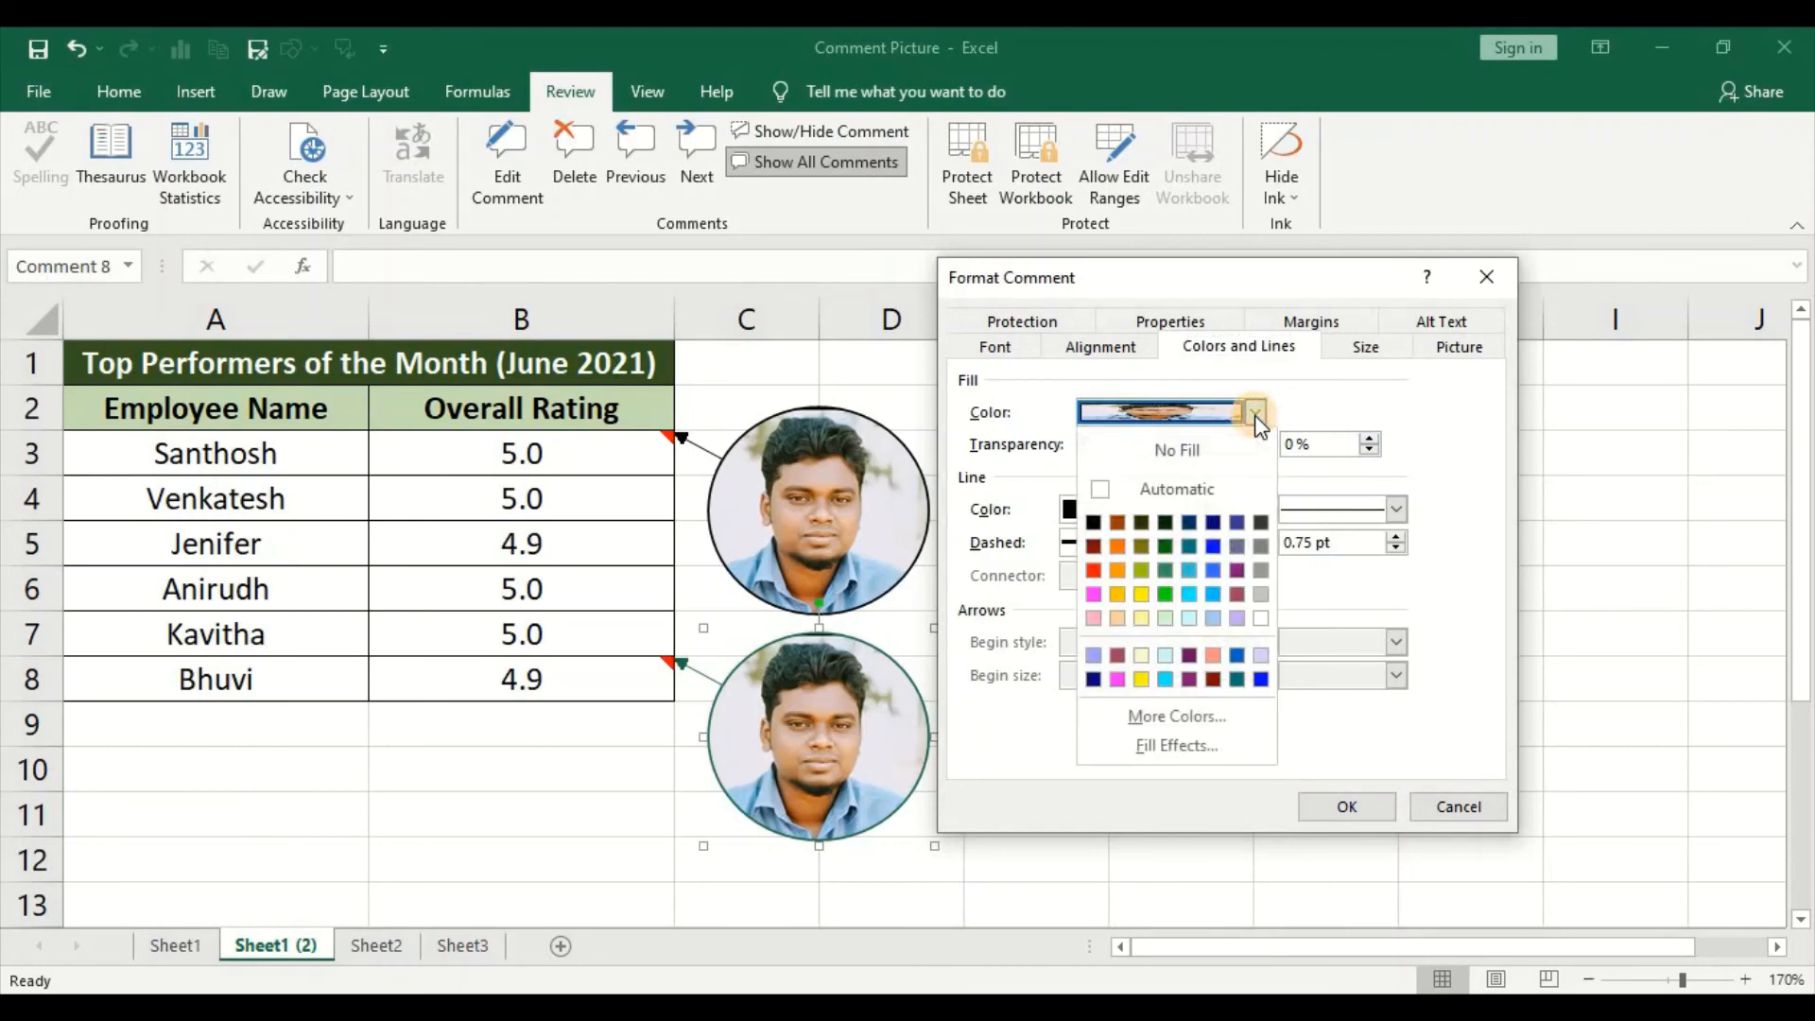
{"action": "left_click", "coordinate": [1162, 744]}
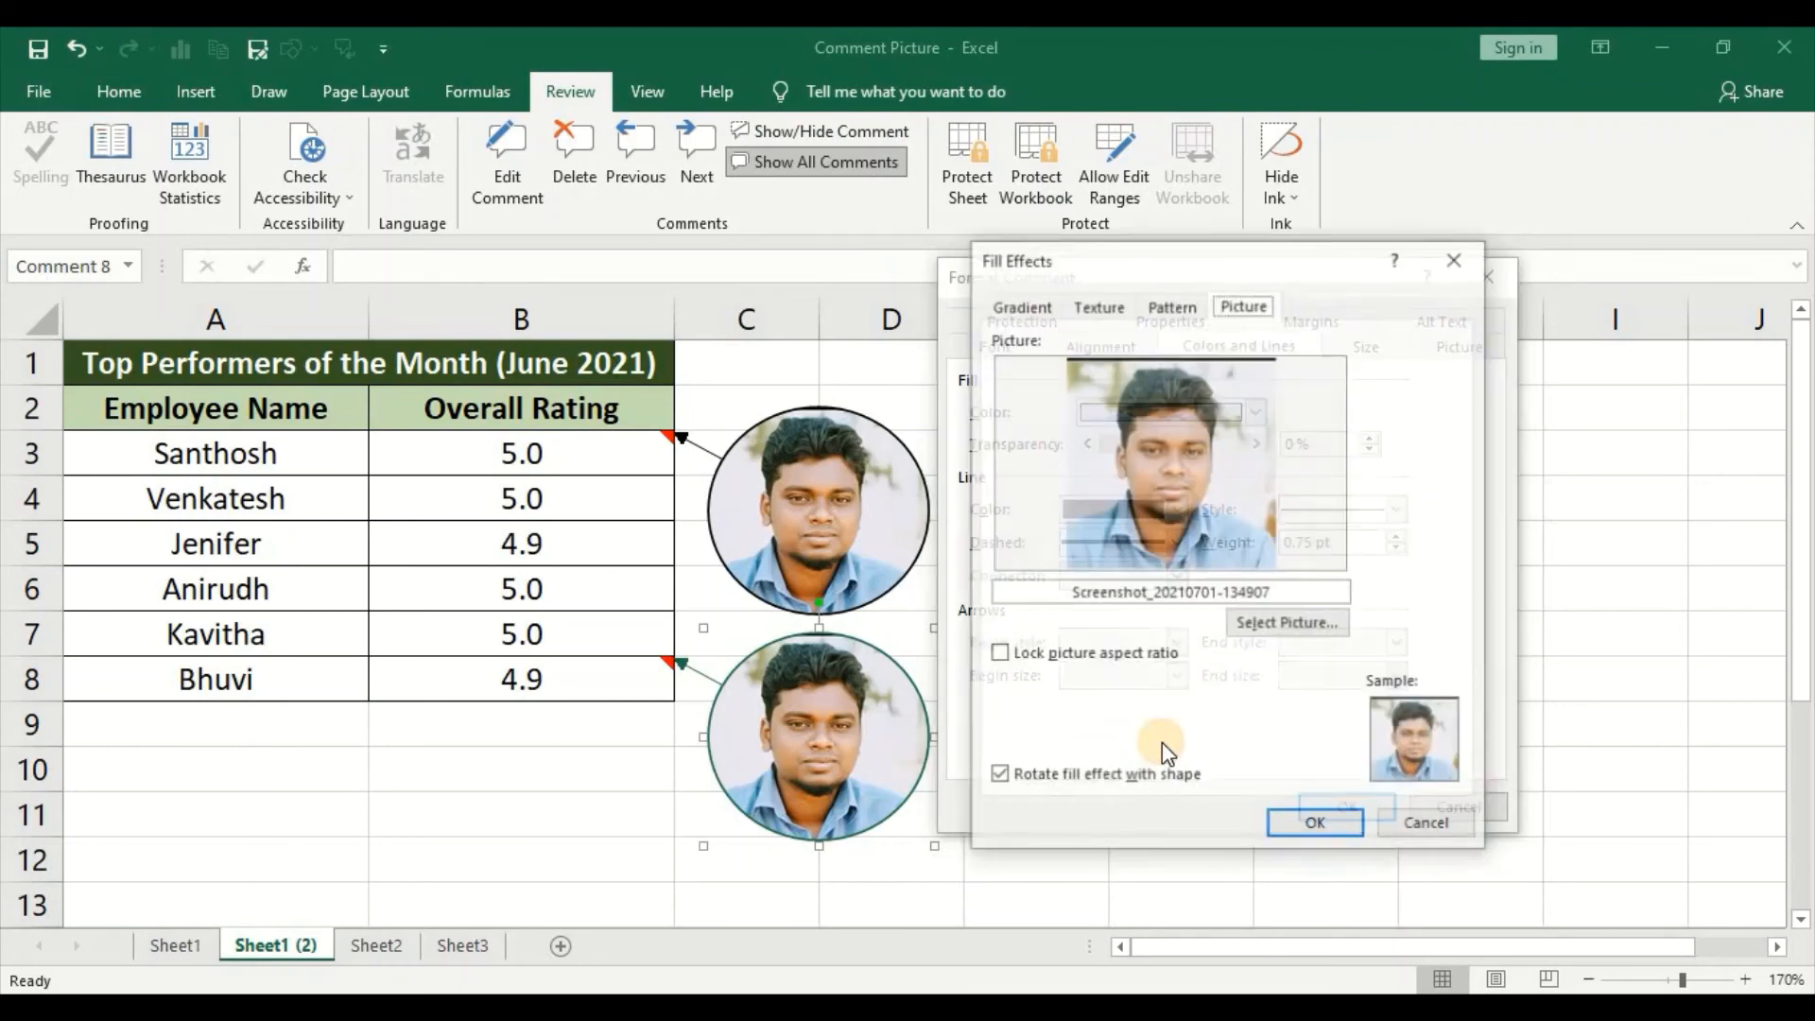
{"action": "left_click", "coordinate": [1264, 623]}
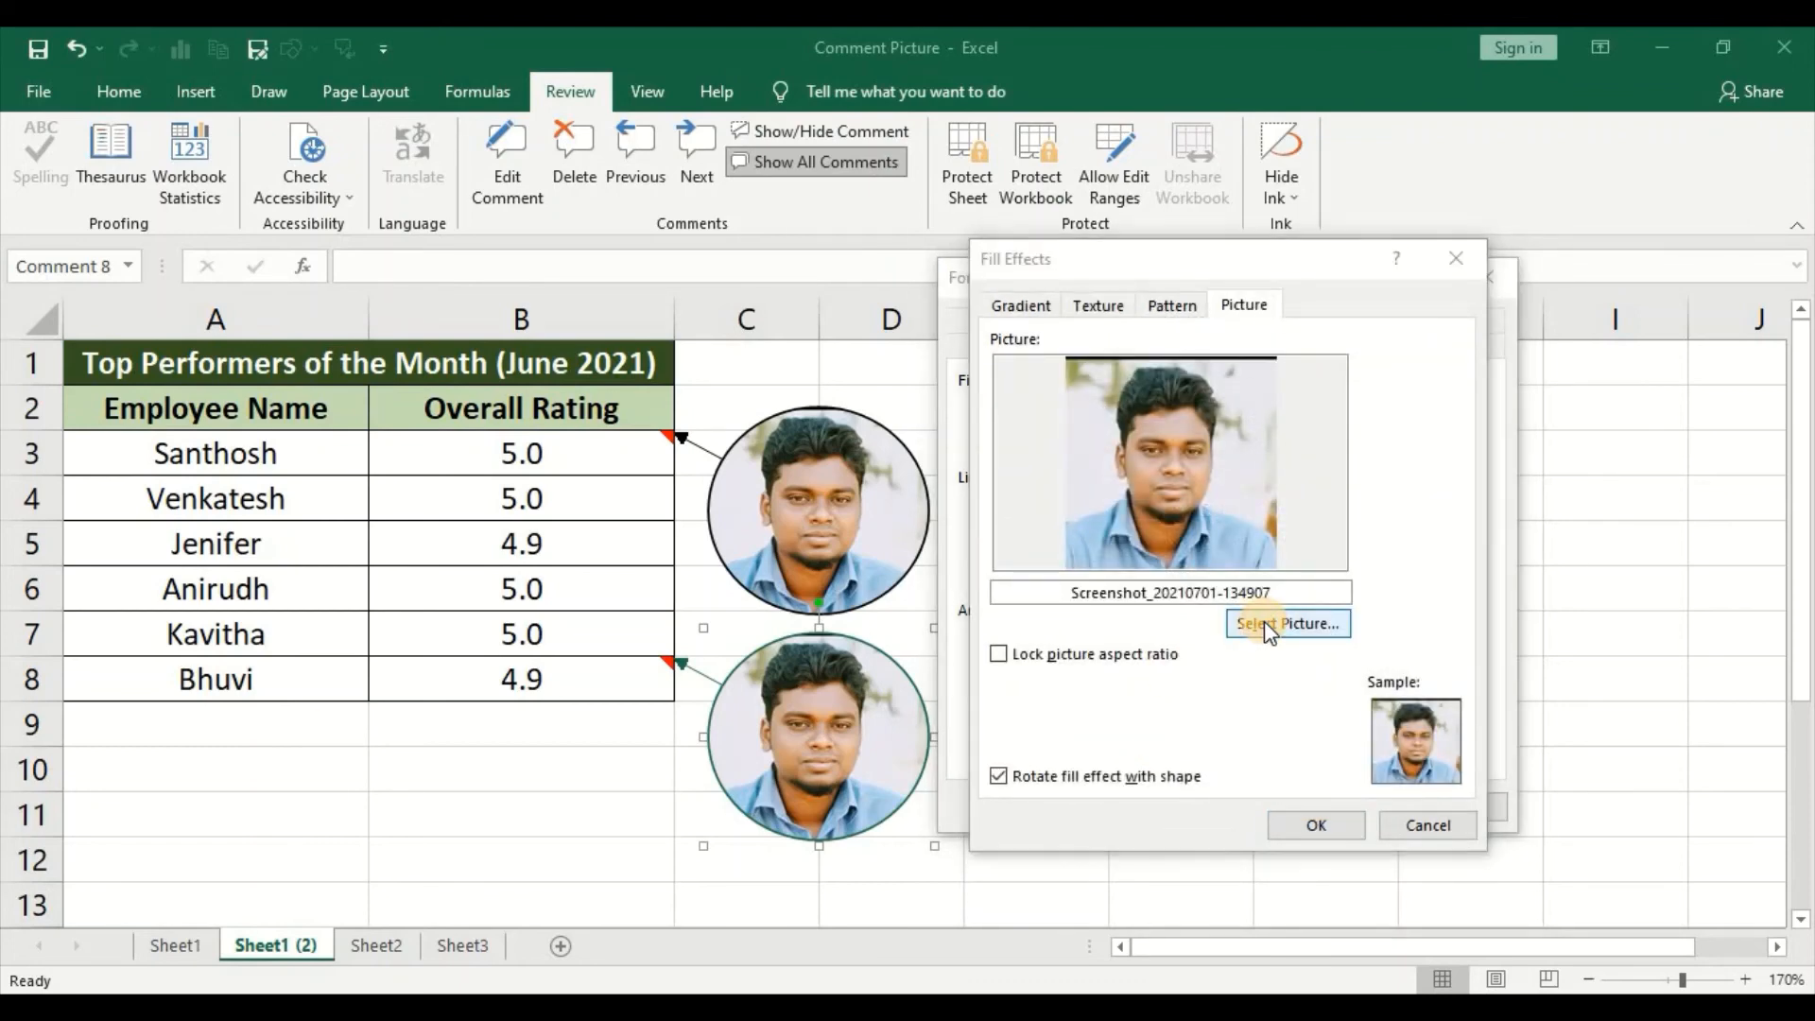
{"action": "left_click", "coordinate": [1234, 645]}
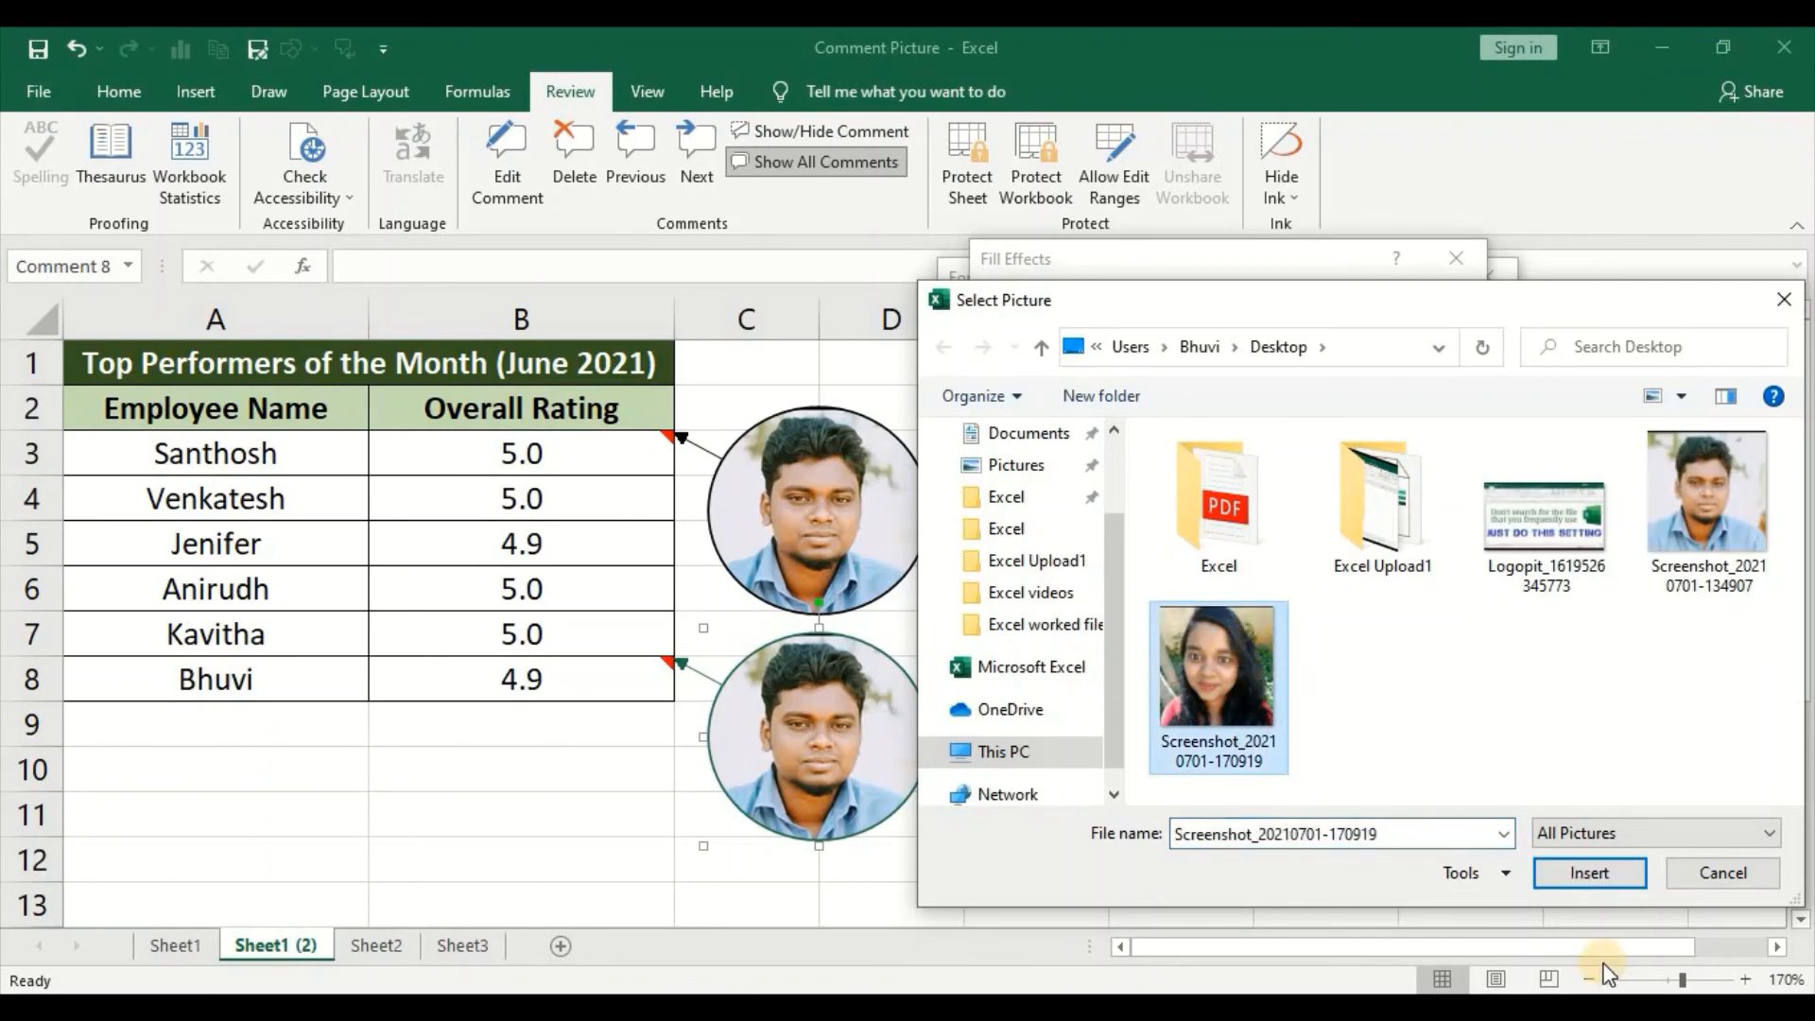
{"action": "left_click", "coordinate": [1584, 879]}
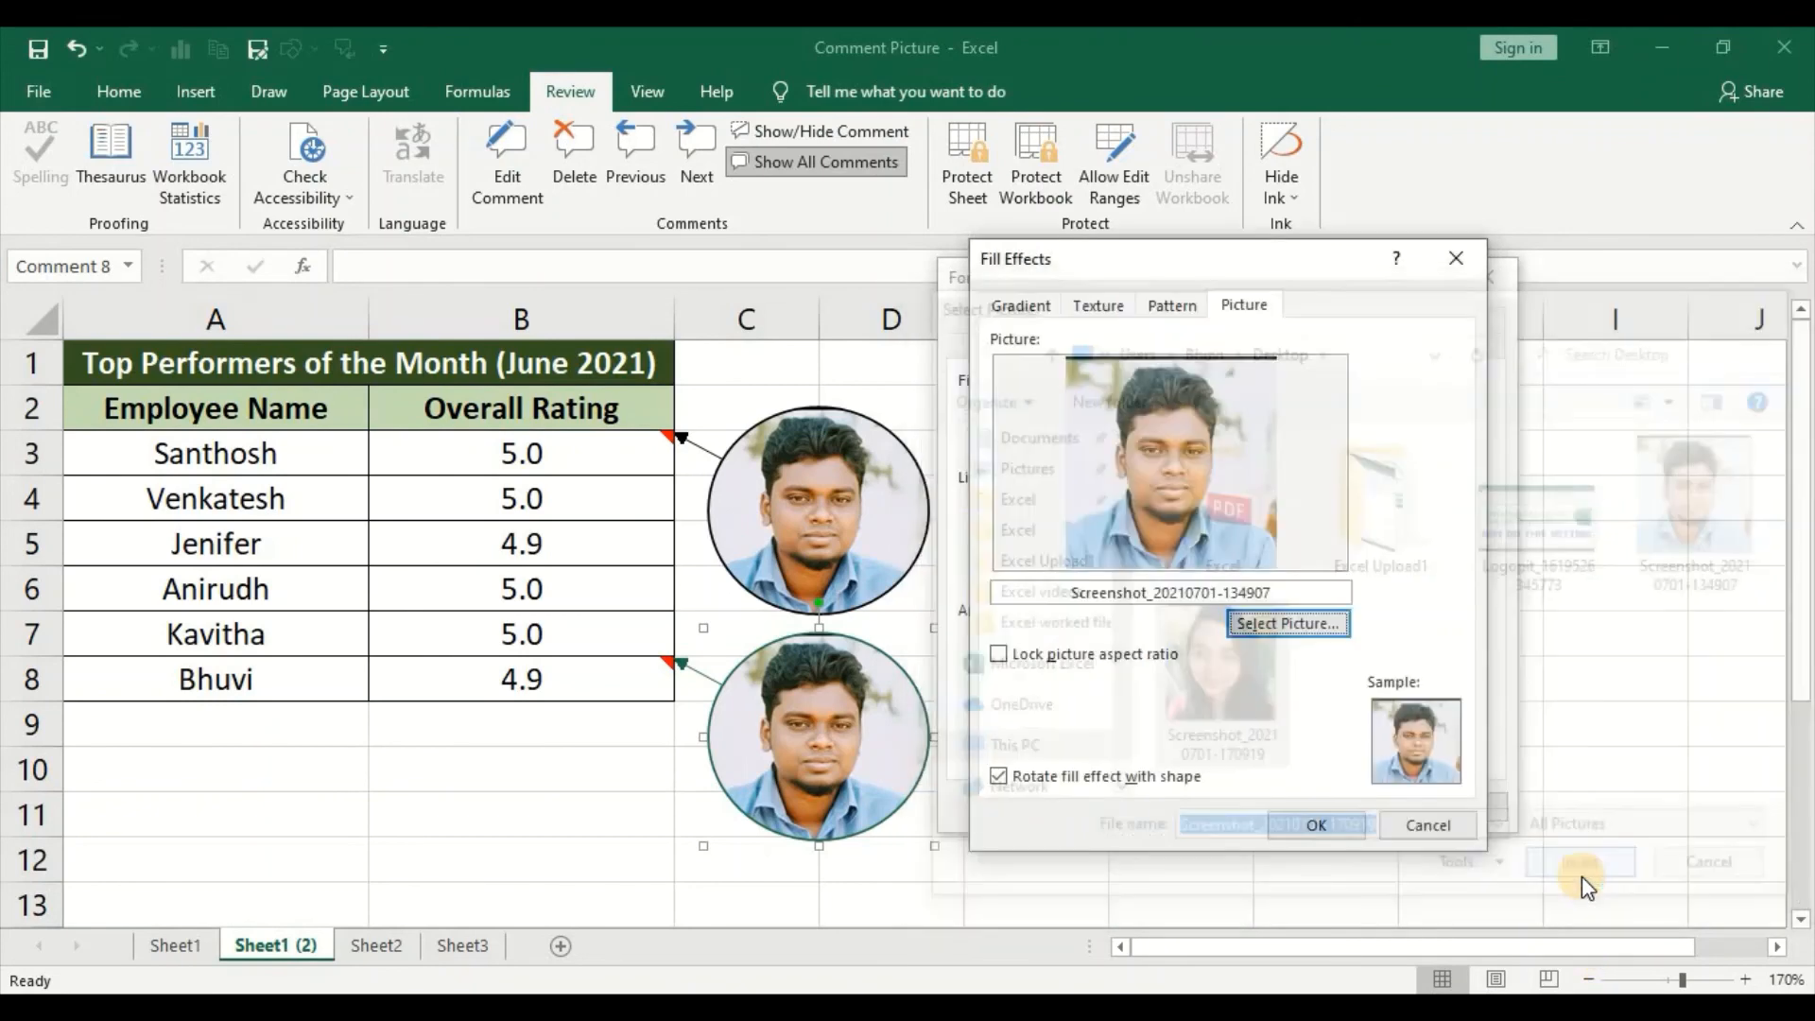
{"action": "left_click", "coordinate": [1312, 827]}
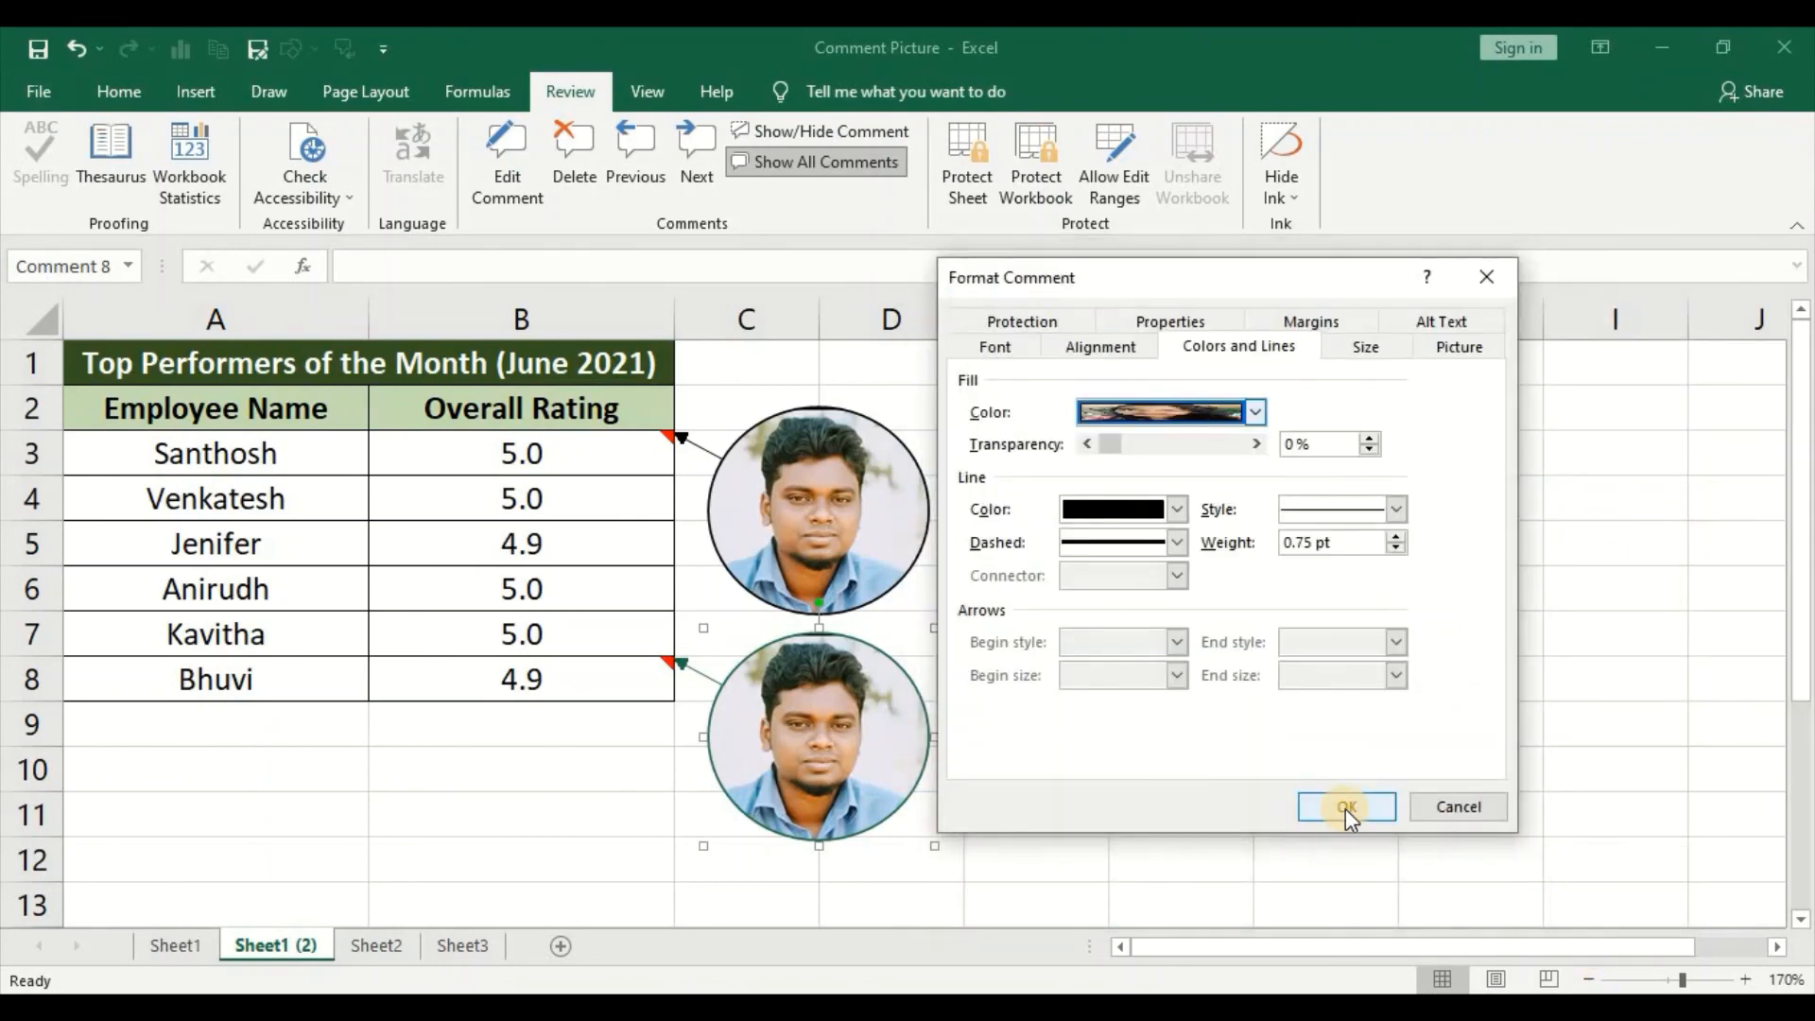
{"action": "left_click", "coordinate": [1347, 808]}
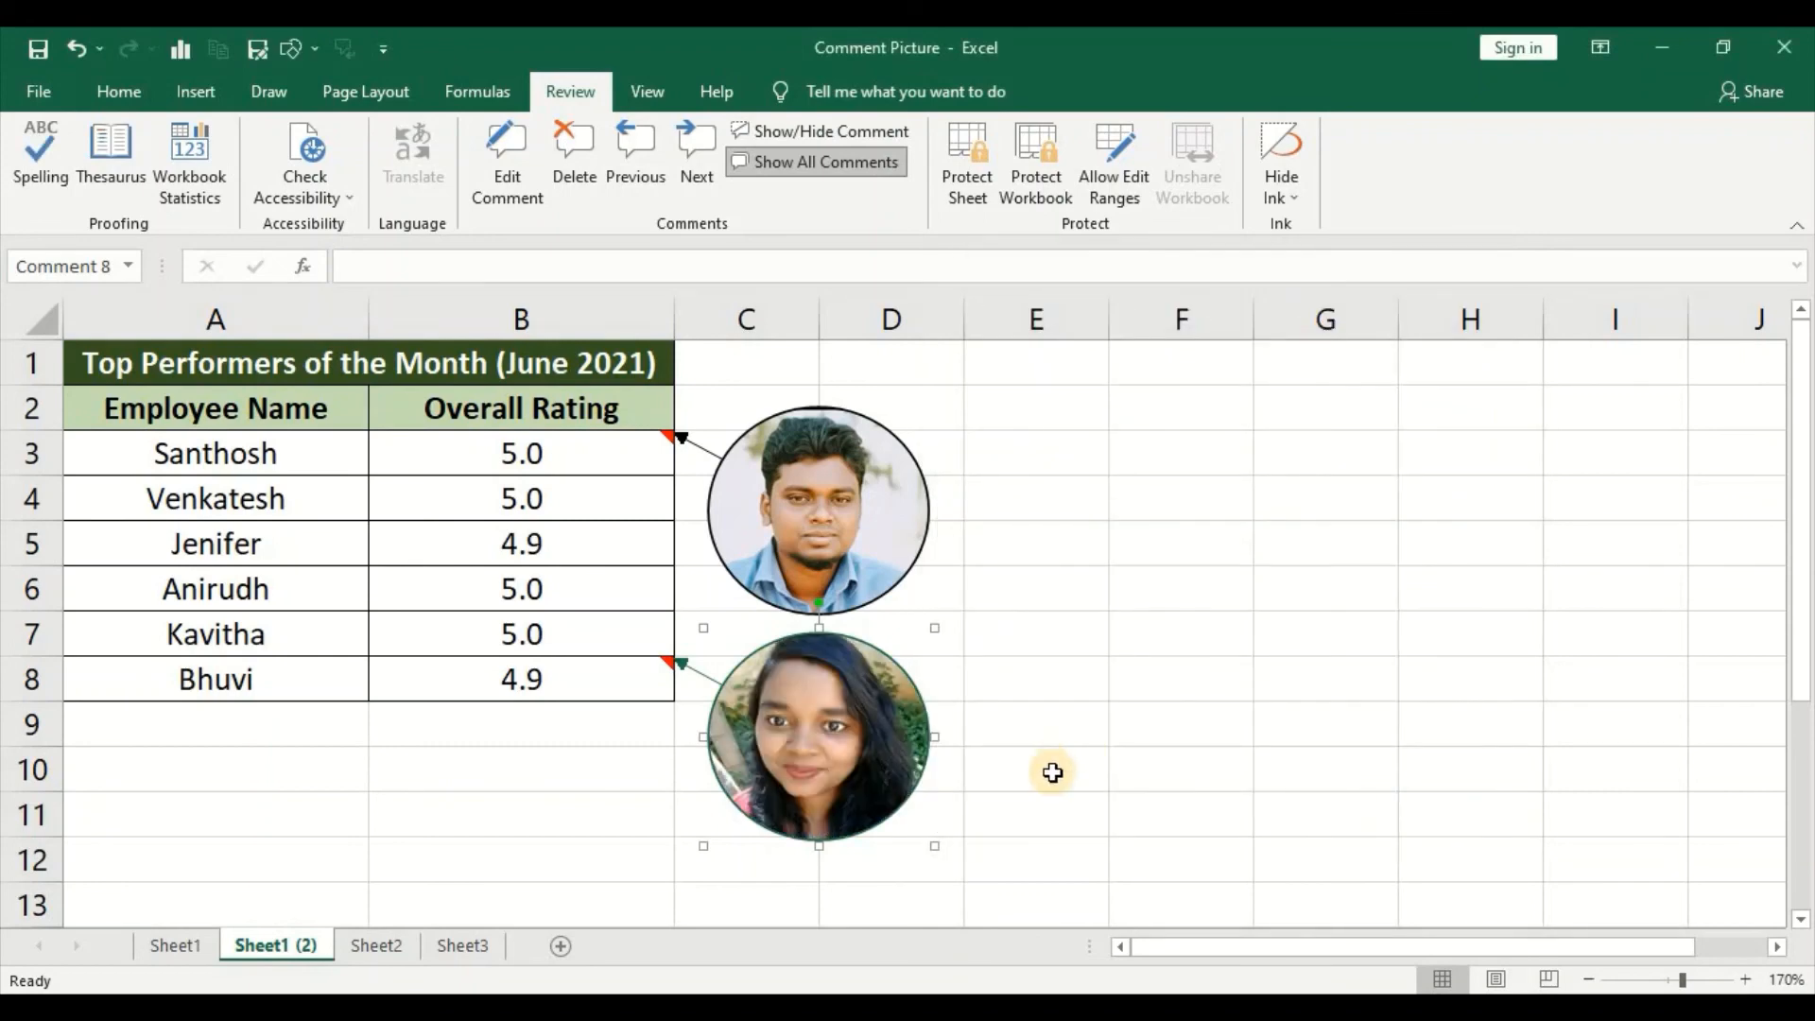
{"action": "left_click", "coordinate": [1052, 772]}
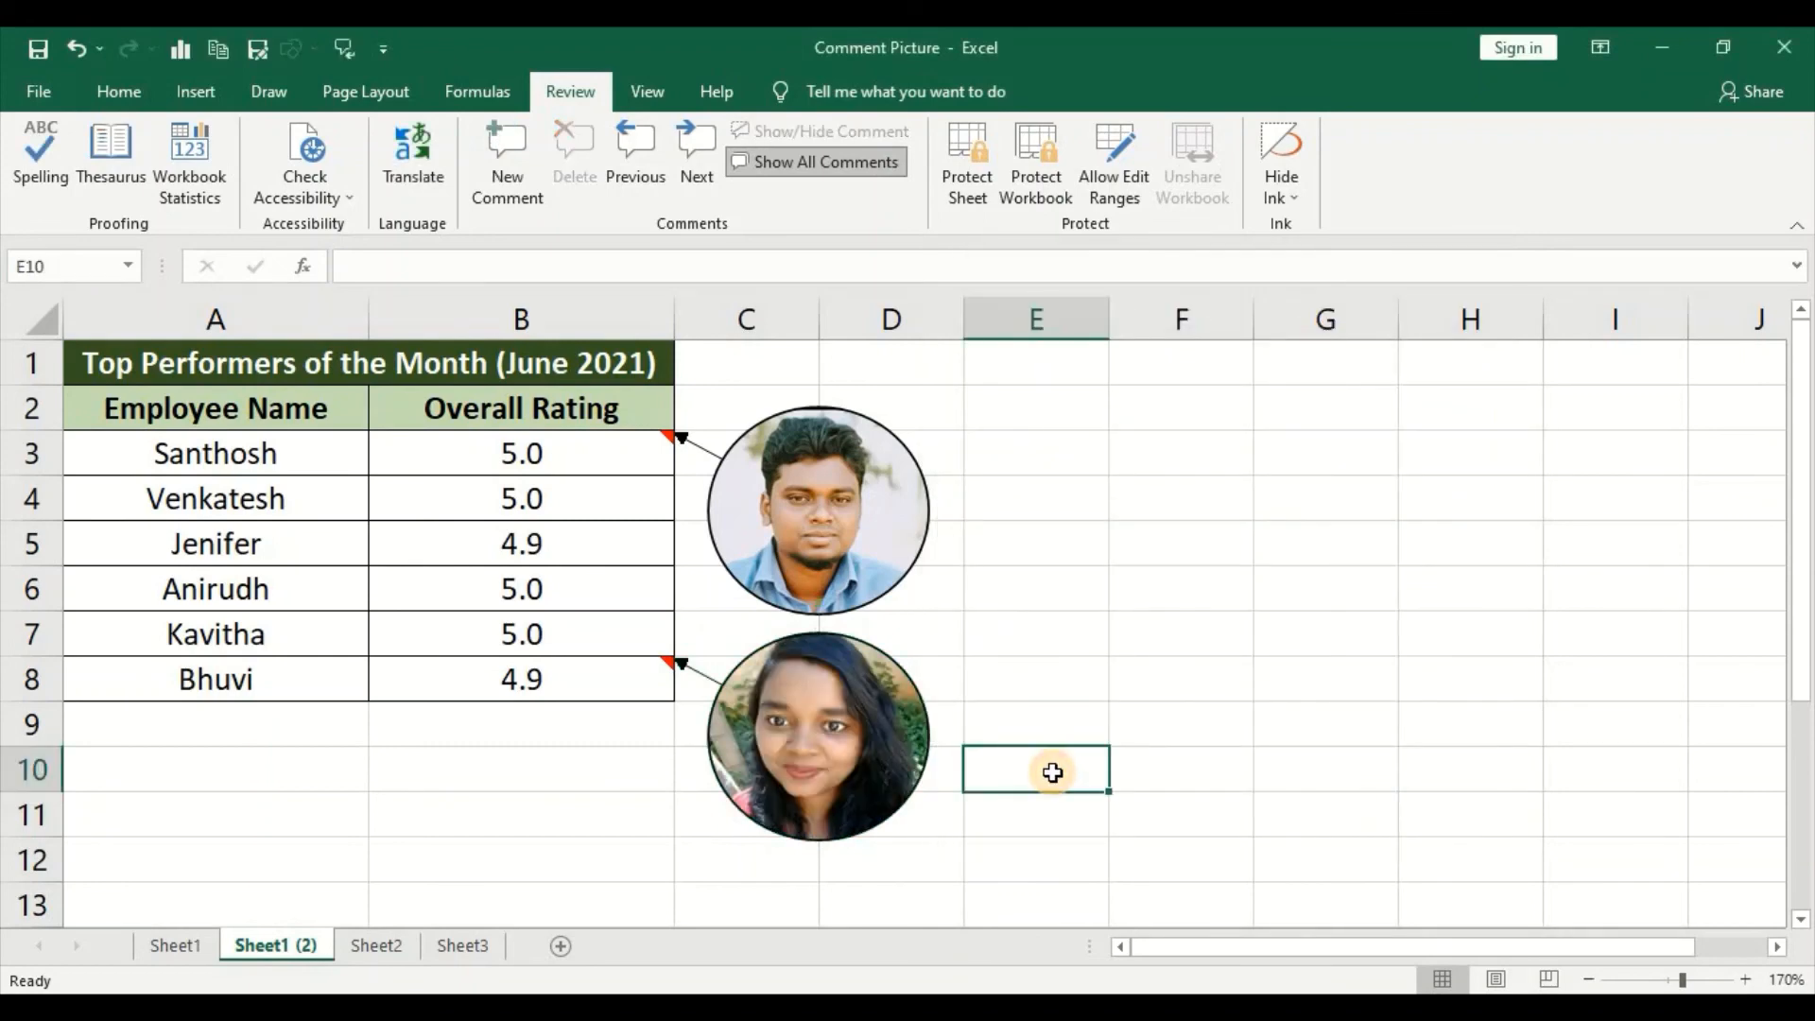
- Hide all comments on the sheet so each photo shows only when its rating cell is pointed at
{"action": "left_click", "coordinate": [562, 797]}
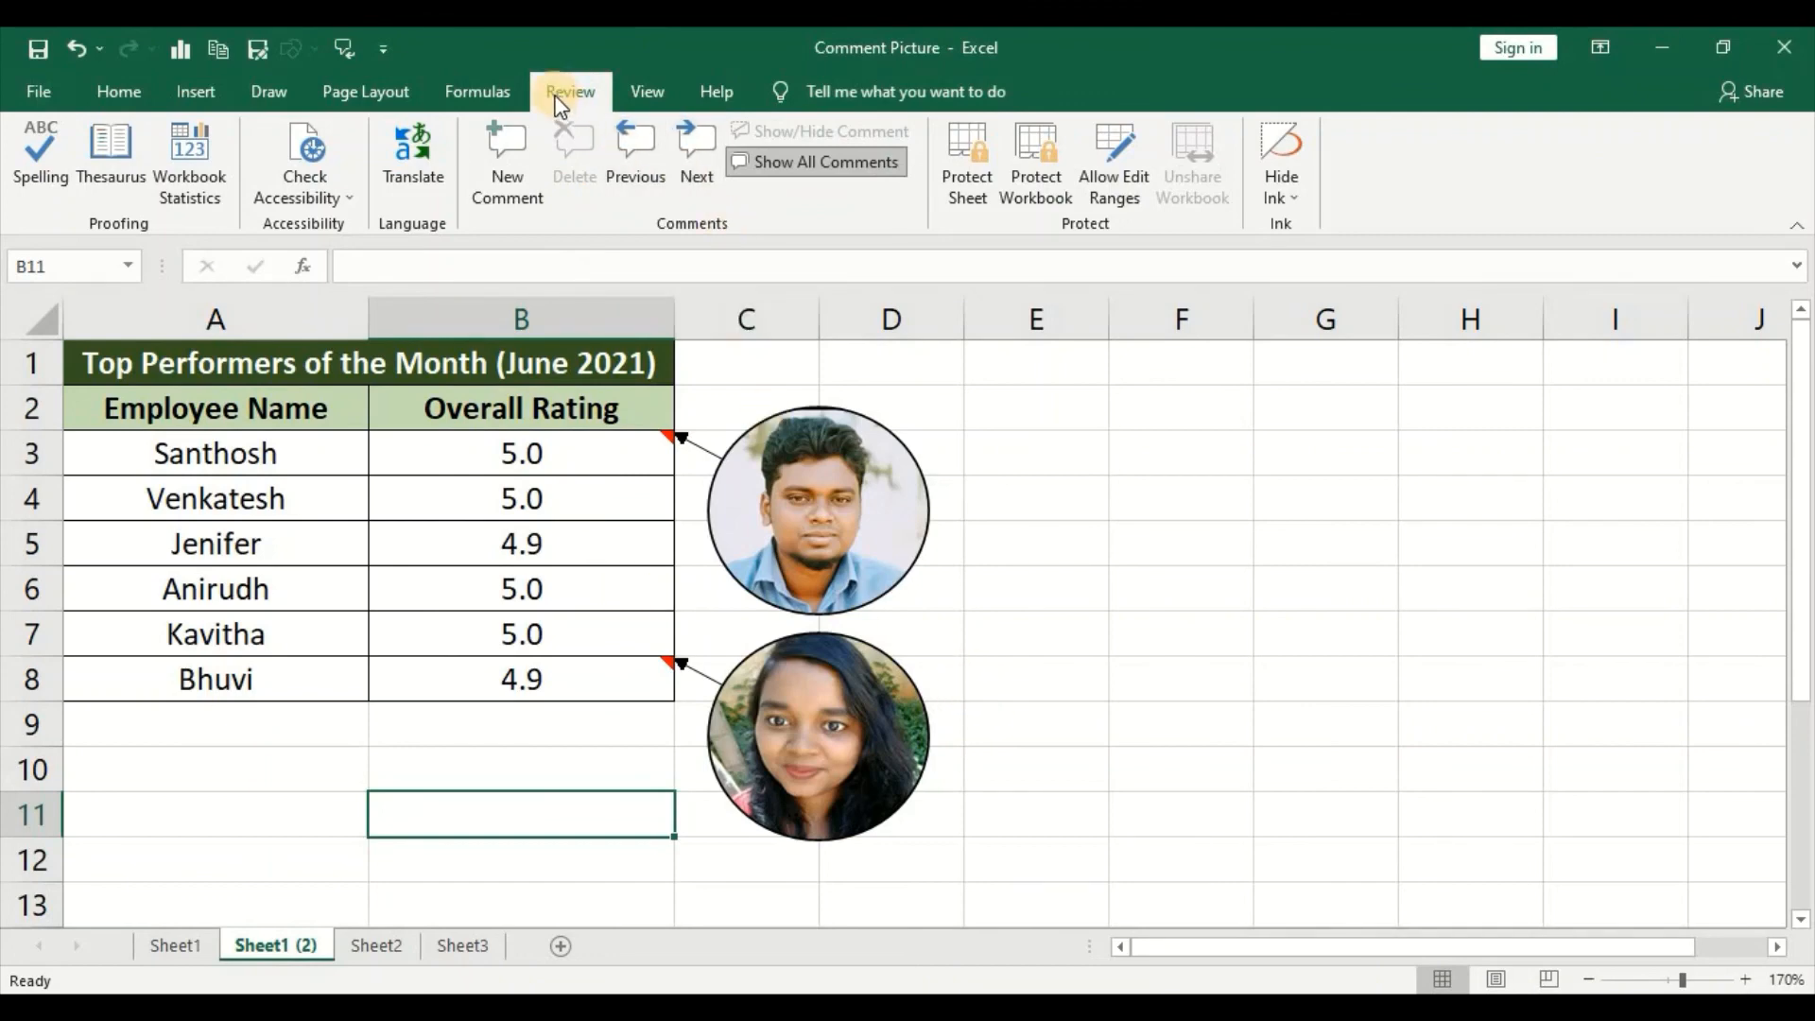
{"action": "left_click", "coordinate": [784, 171]}
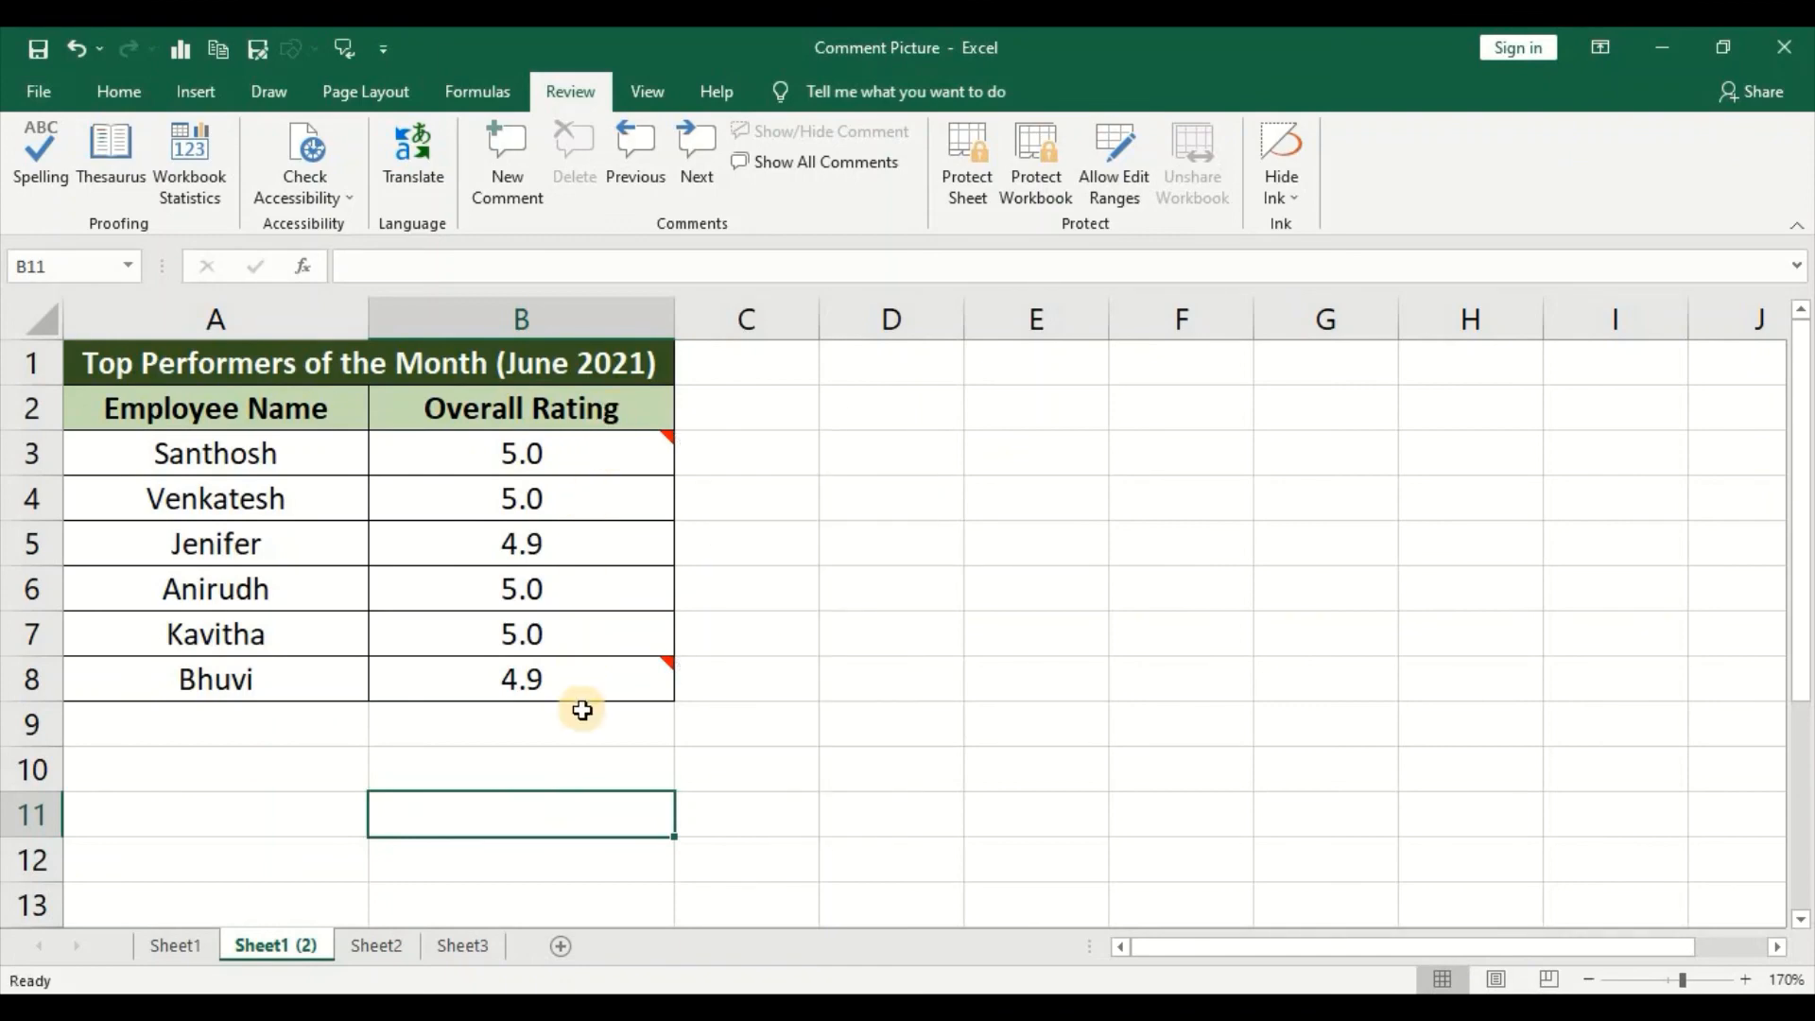
{"action": "mouse_move", "coordinate": [603, 475]}
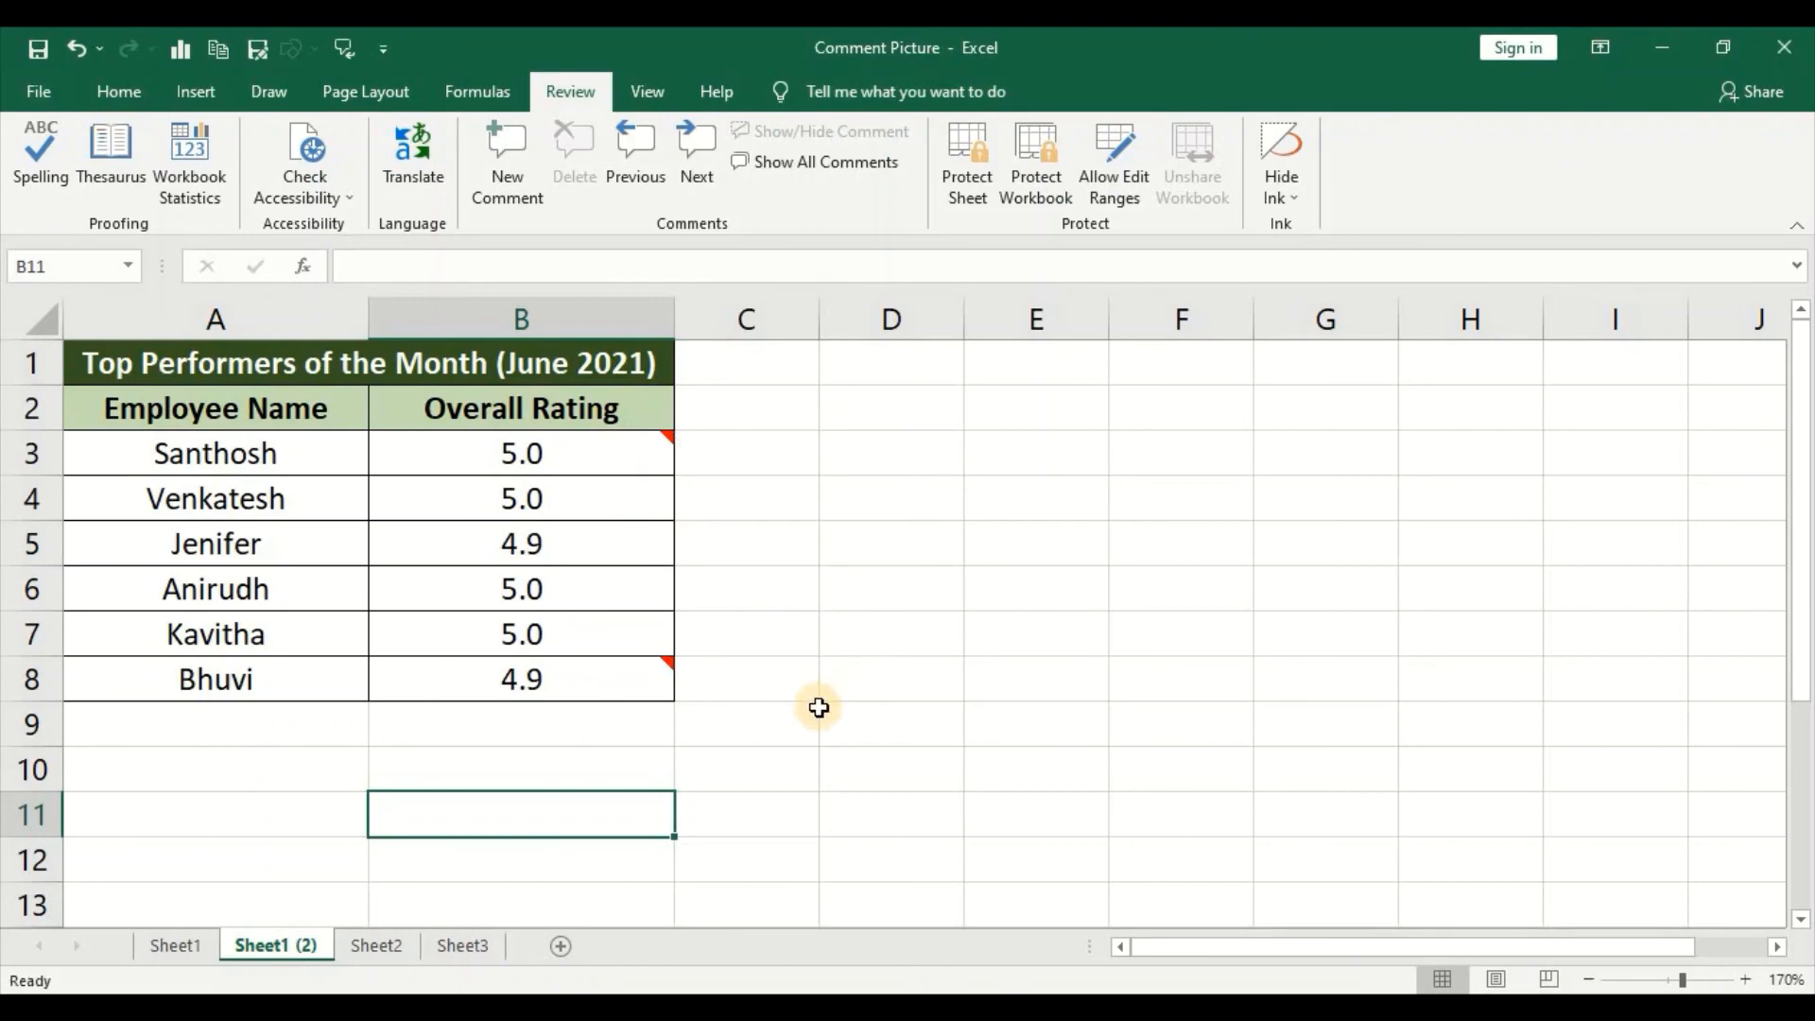